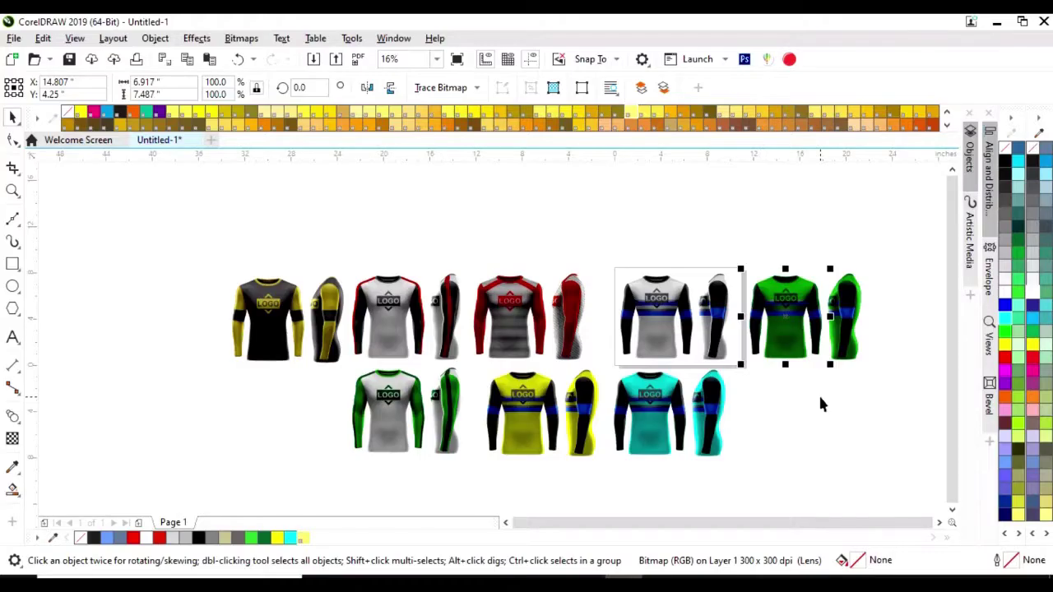
Zoom to the selected green-and-white long-sleeve jersey mockup
key(shift+F2)
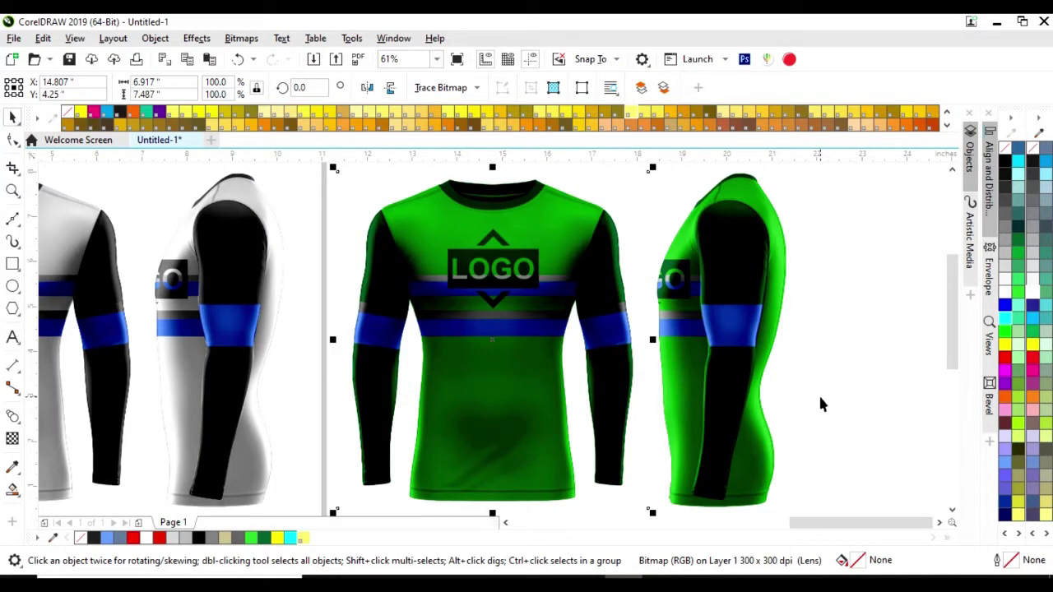
key(F4)
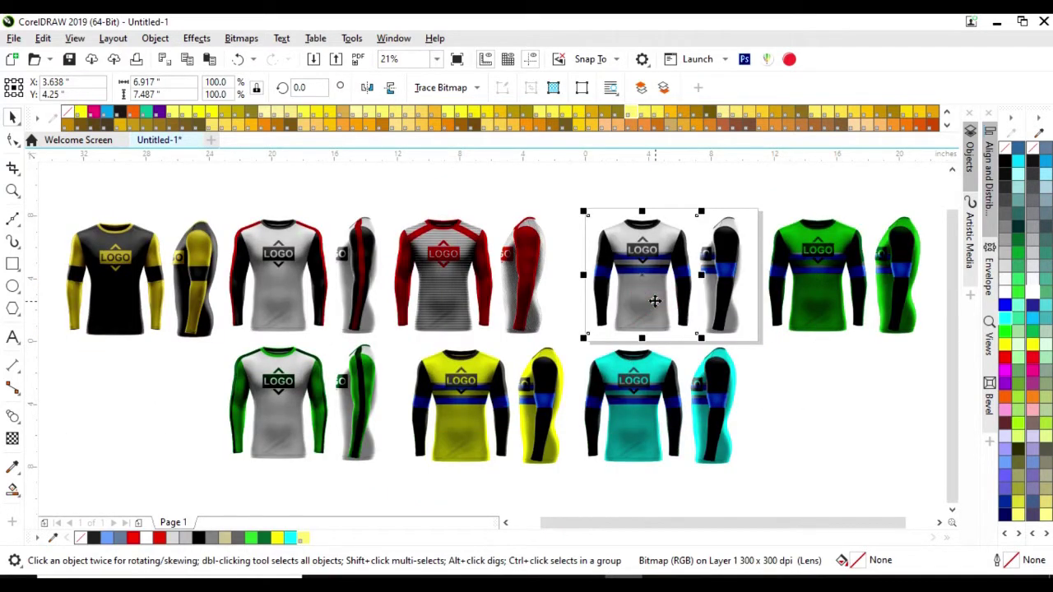
key(shift+F2)
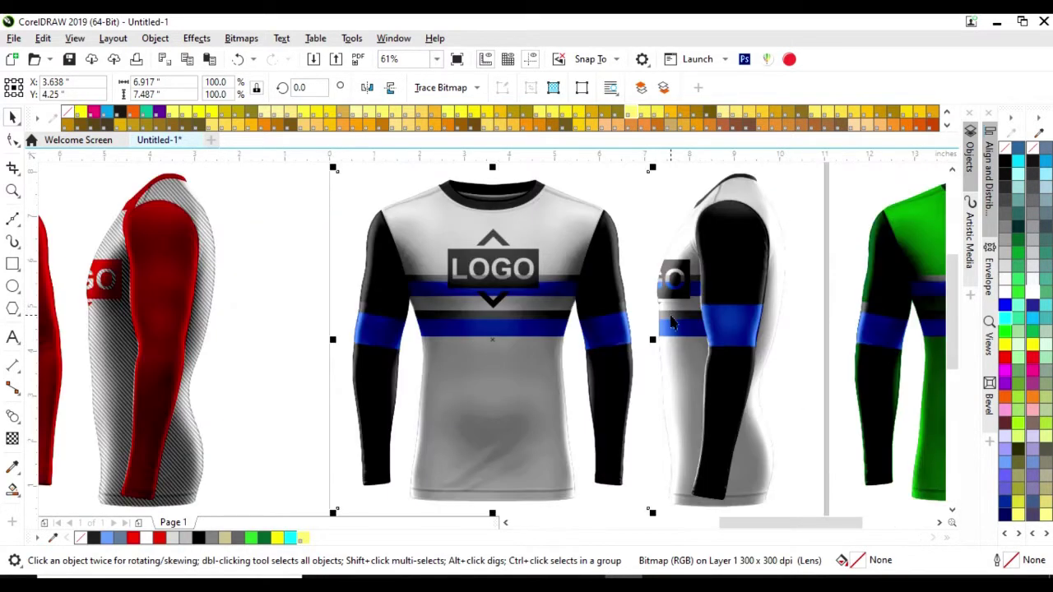
key(F4)
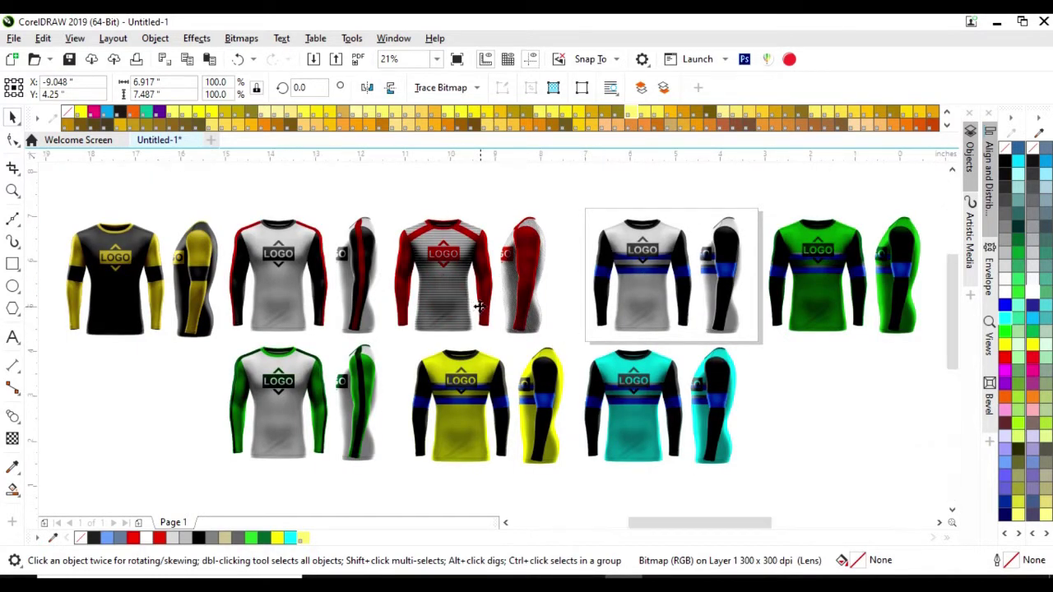
key(shift+F2)
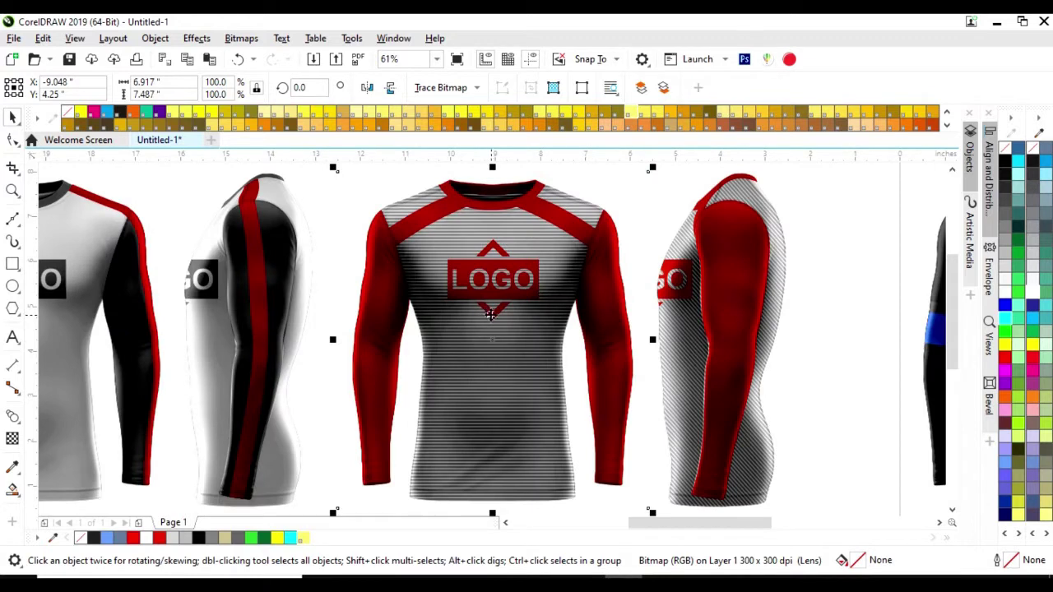
key(F4)
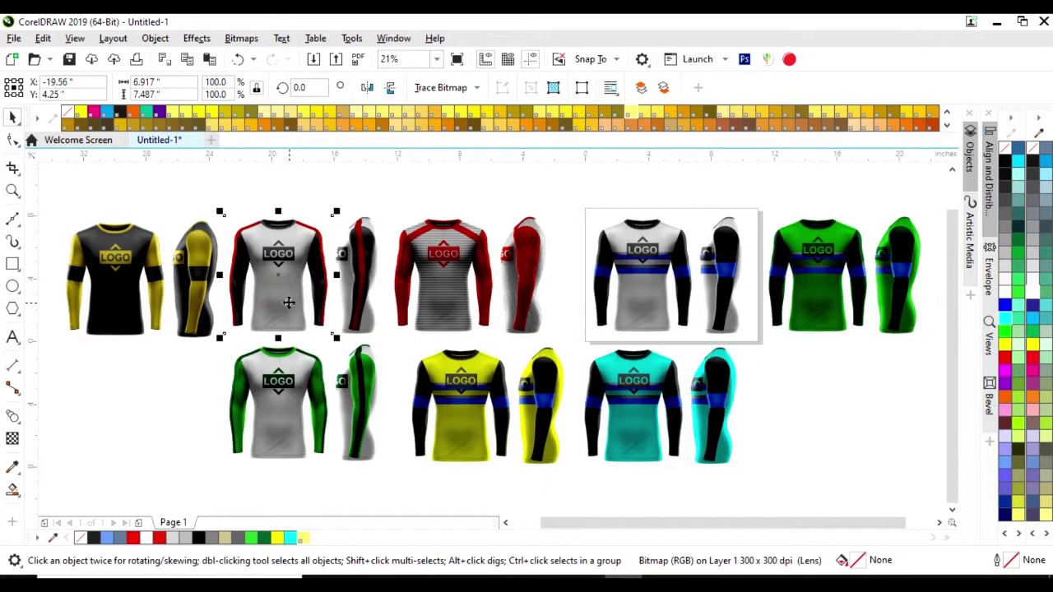
key(shift+F2)
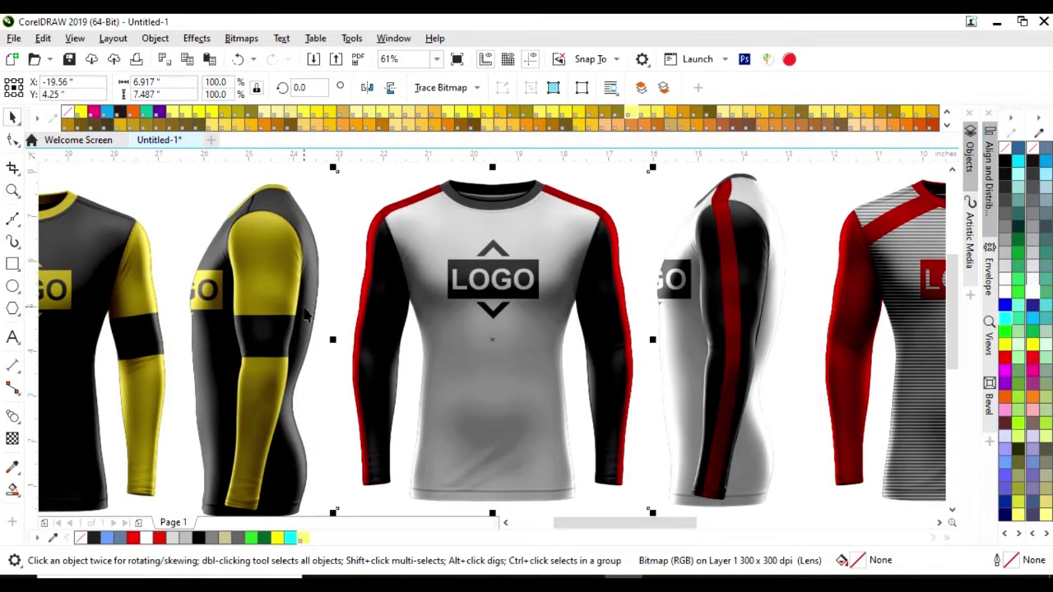
key(F4)
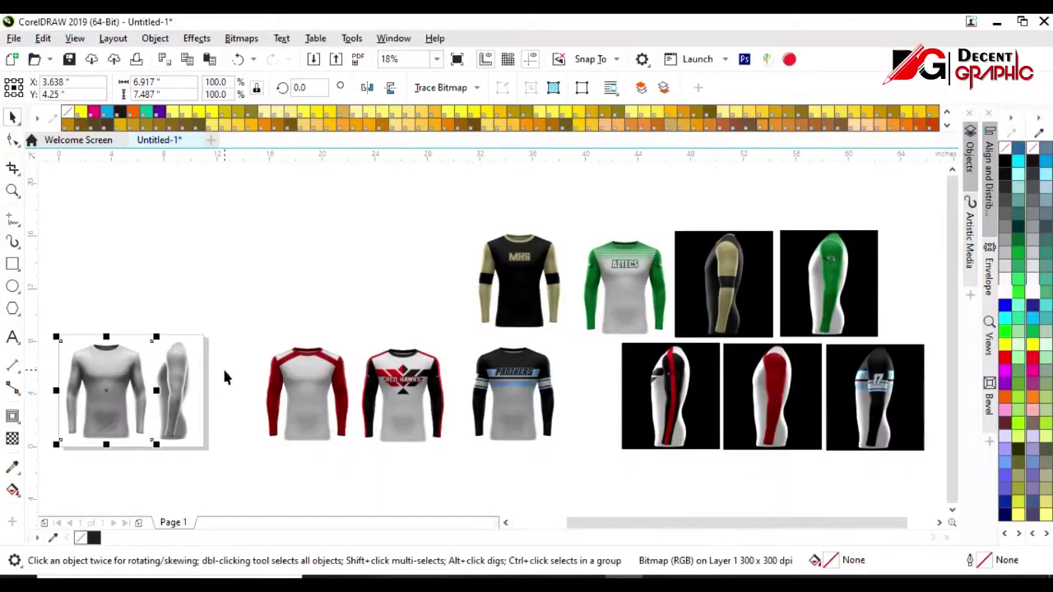
Outline Trace the grey jersey's front view in Black and White mode
key(shift+F2)
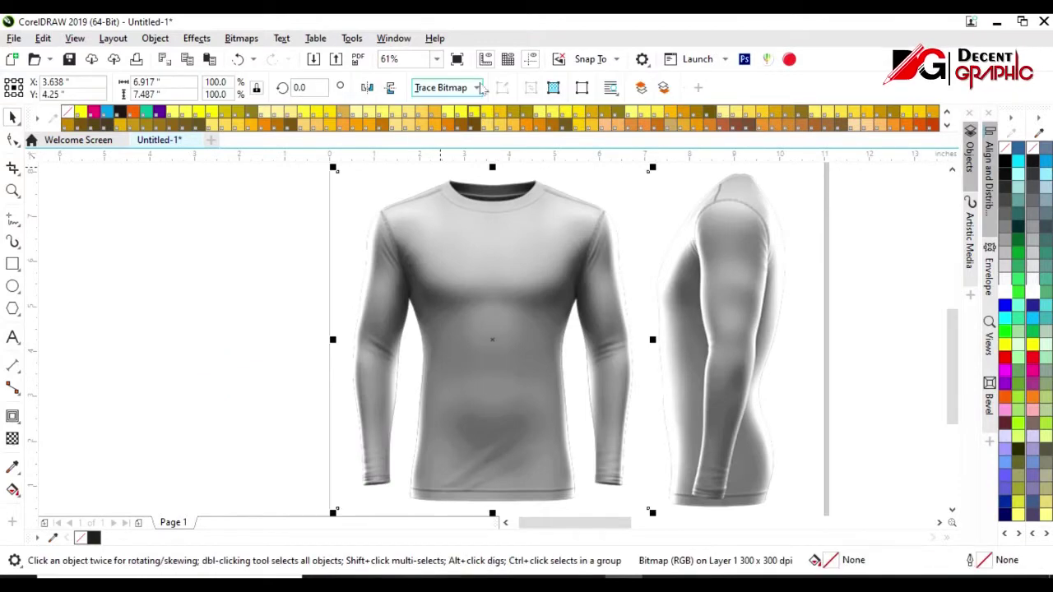
click(445, 88)
click(589, 197)
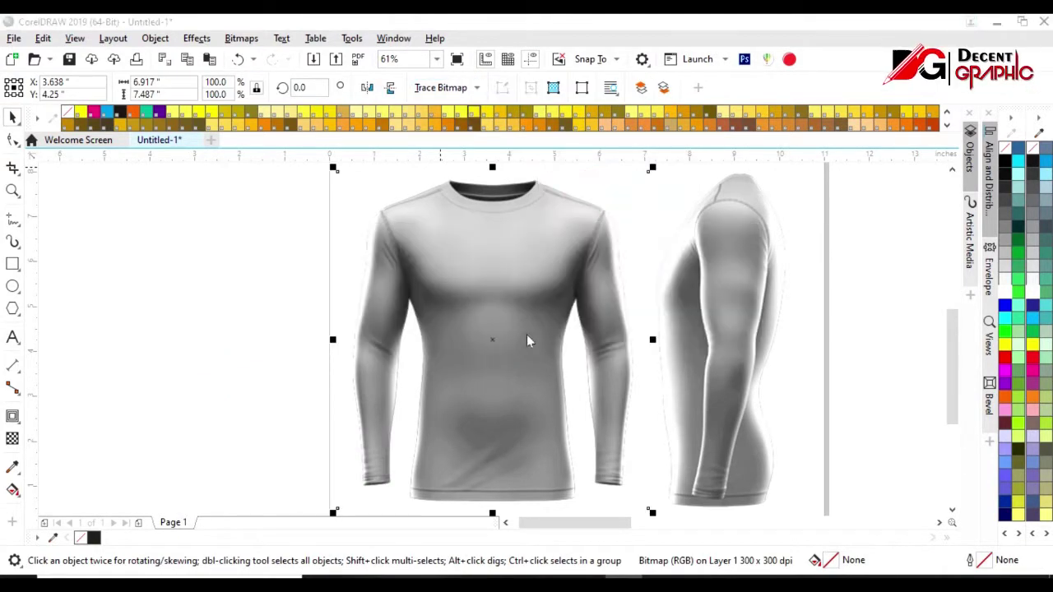
click(706, 113)
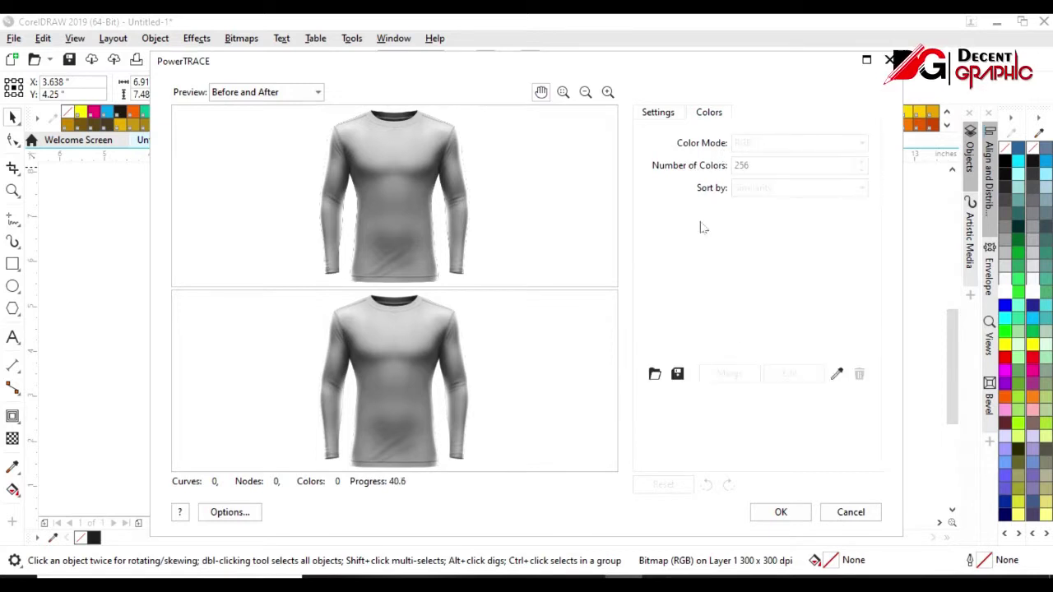
click(799, 143)
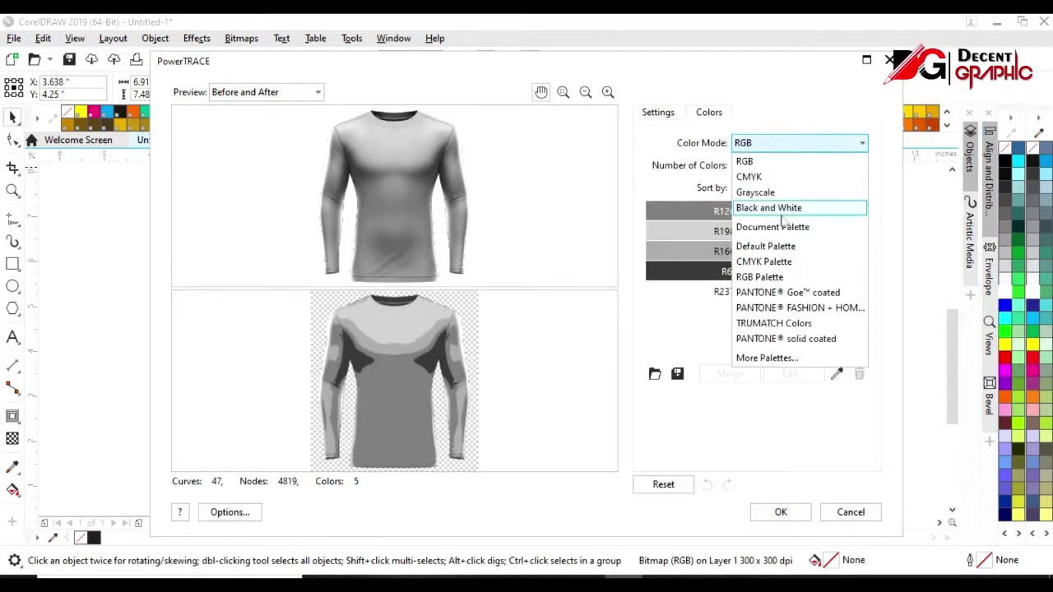
click(823, 207)
click(784, 510)
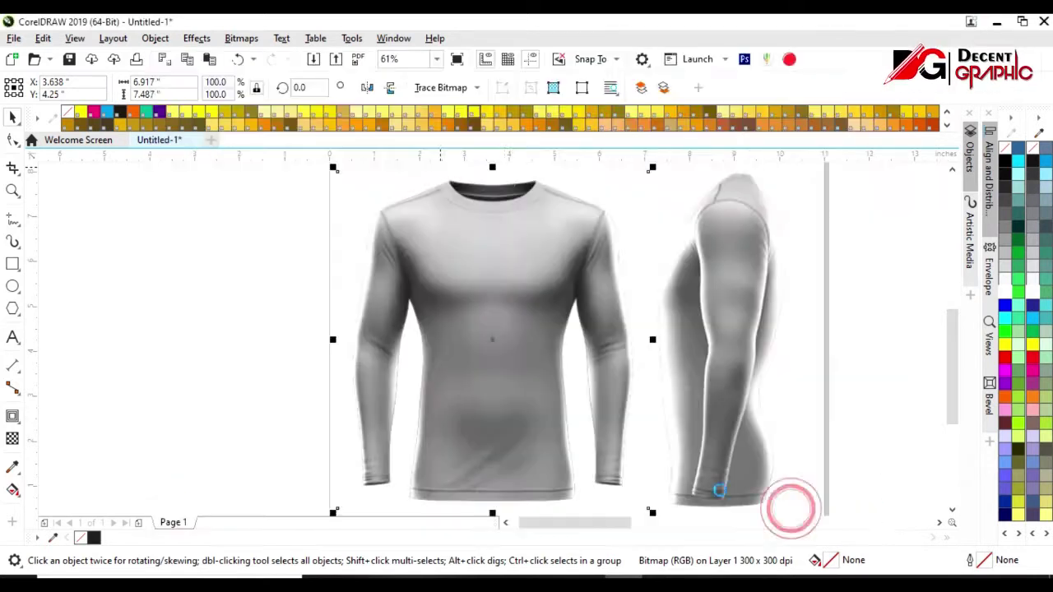
Break apart and combine the traced front shape, fill it light blue, and delete its collar piece
click(453, 88)
key(ctrl+l)
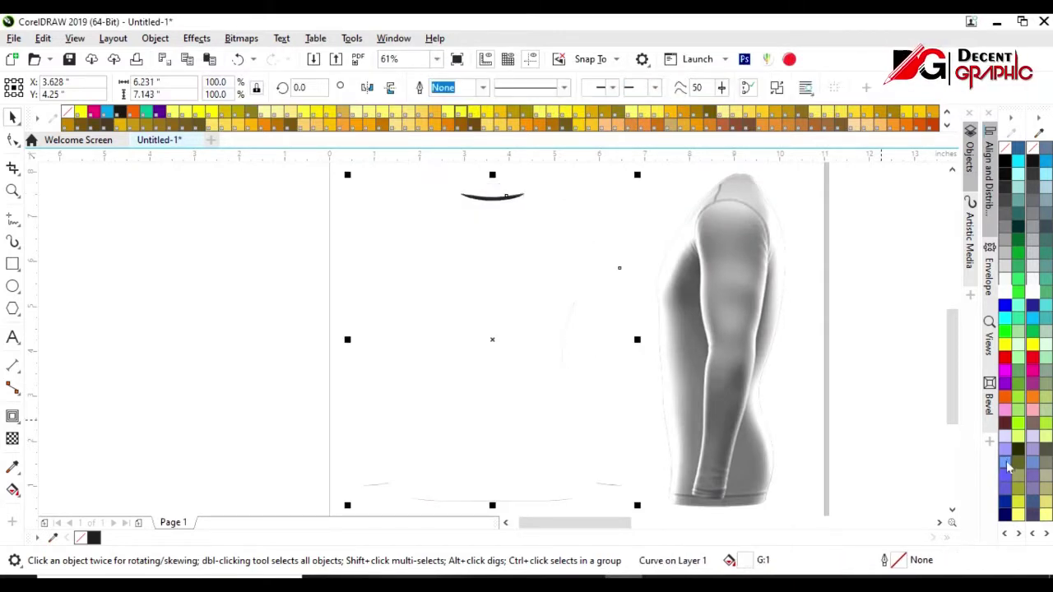
click(1008, 467)
key(F10)
scroll(512, 192, up, 5)
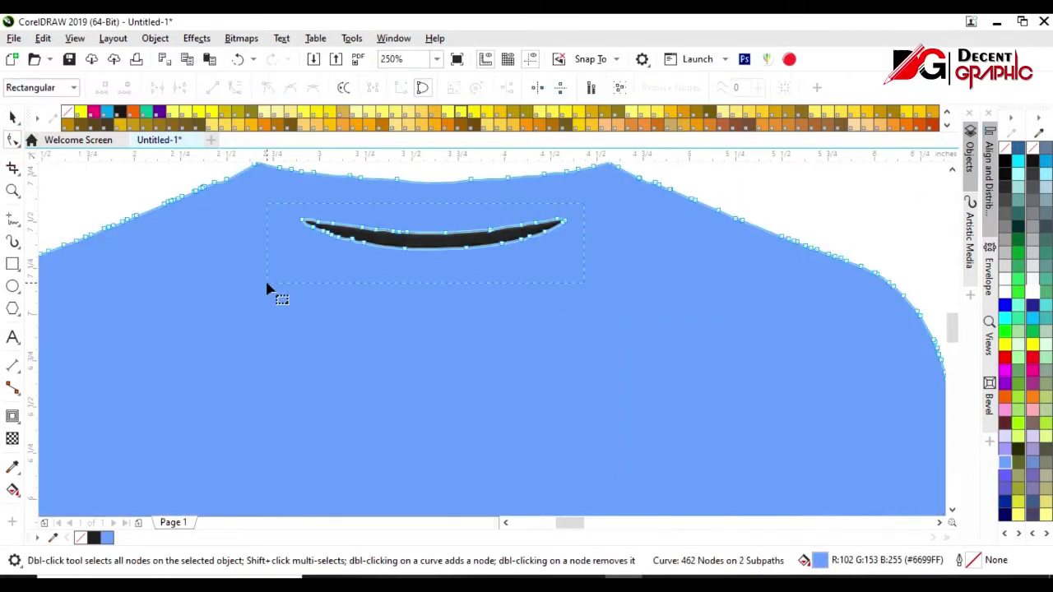
key(Delete)
key(space)
Send the blue shape behind the front photo and set the photo's merge mode to Subtract
key(shift+Page_Down)
scroll(289, 303, down, 5)
click(395, 348)
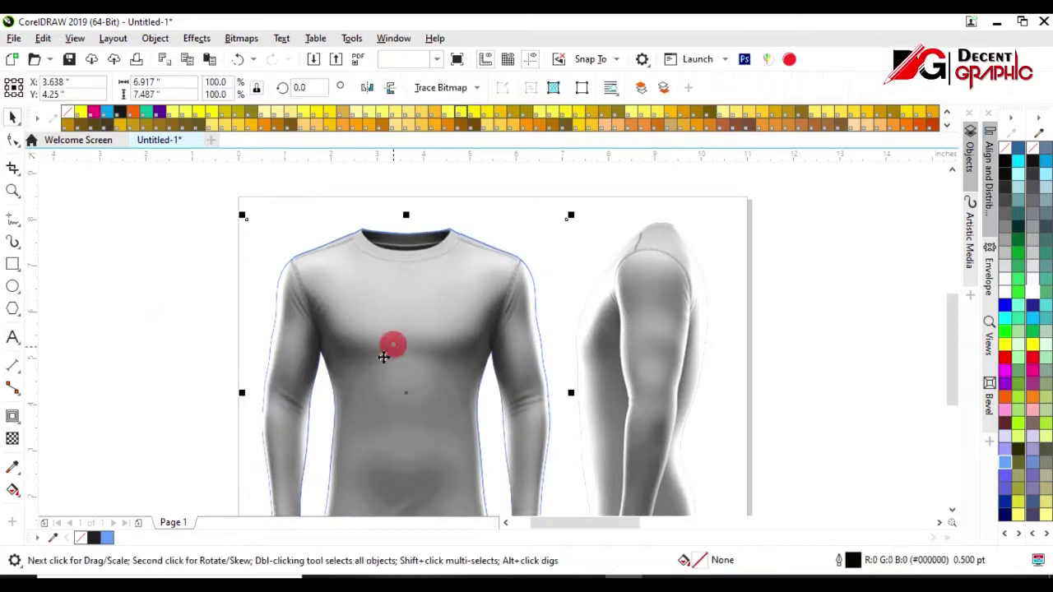
click(13, 438)
click(241, 88)
click(198, 136)
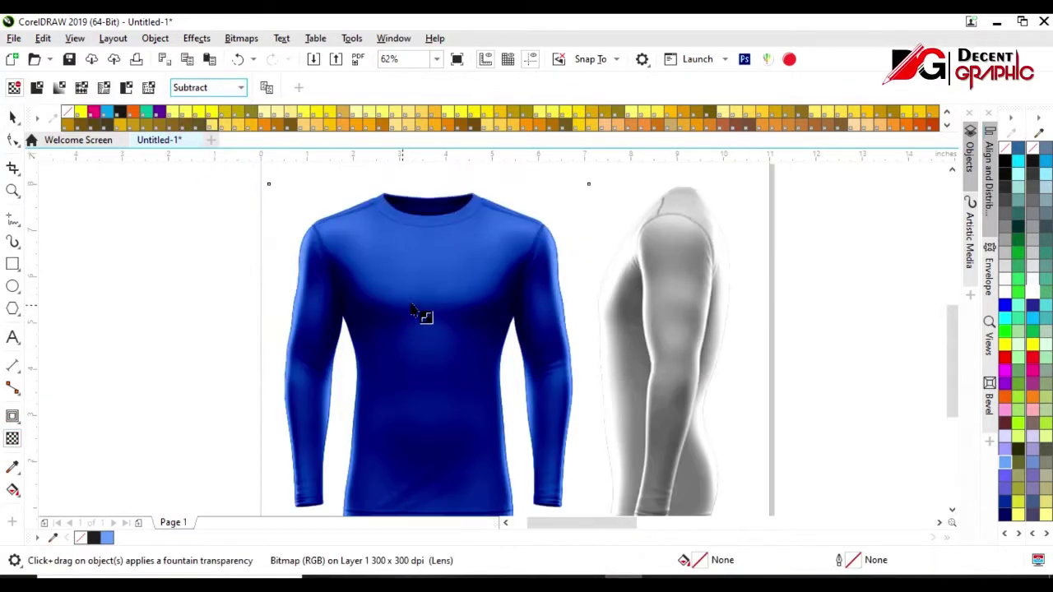
key(space)
Outline Trace the side-view photo in Black and White mode
click(691, 289)
click(440, 88)
click(485, 165)
click(483, 338)
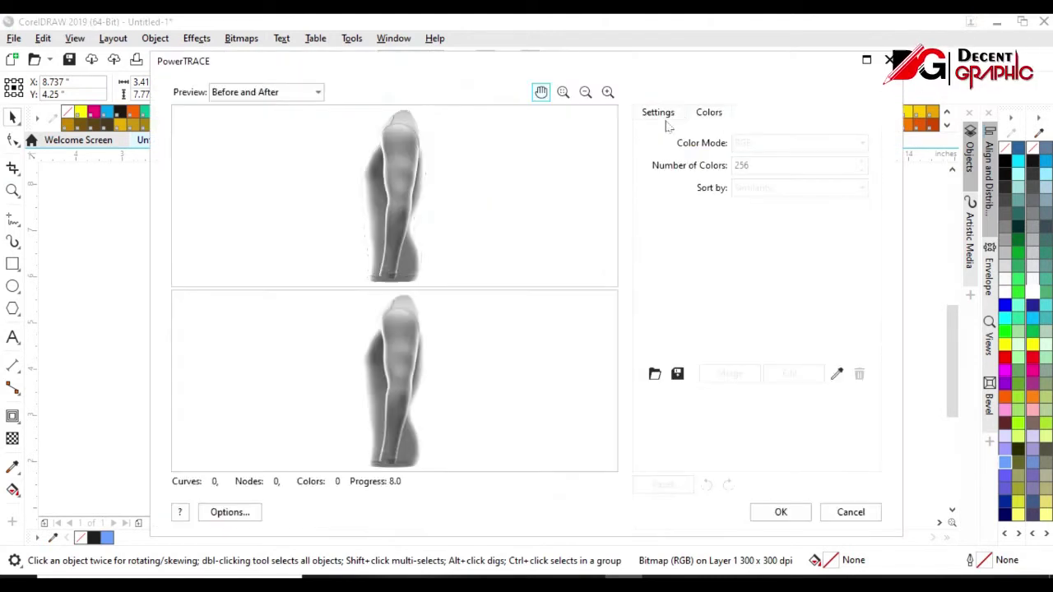
click(762, 145)
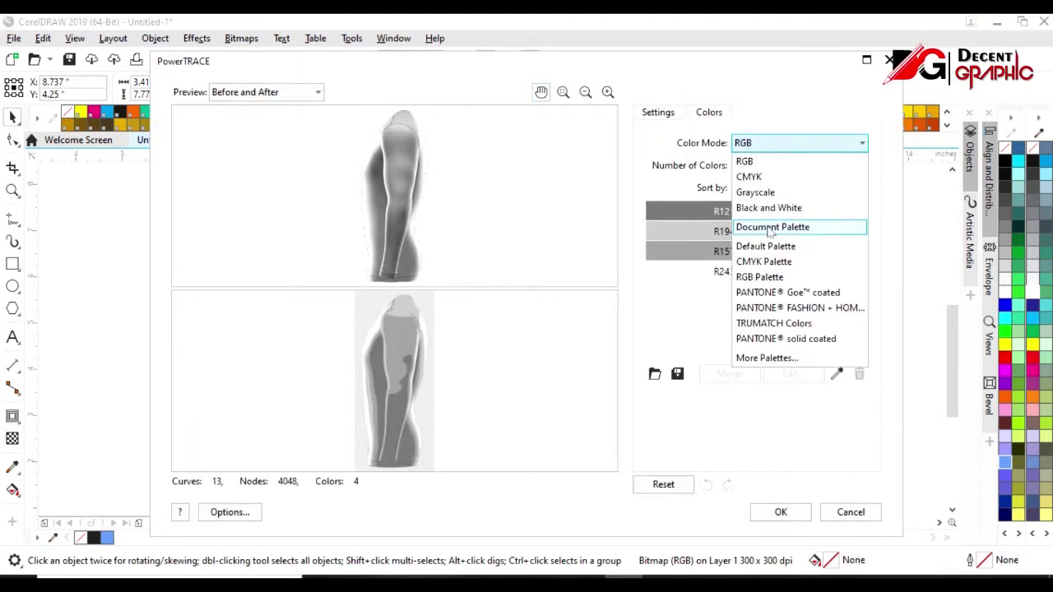
click(781, 209)
click(781, 511)
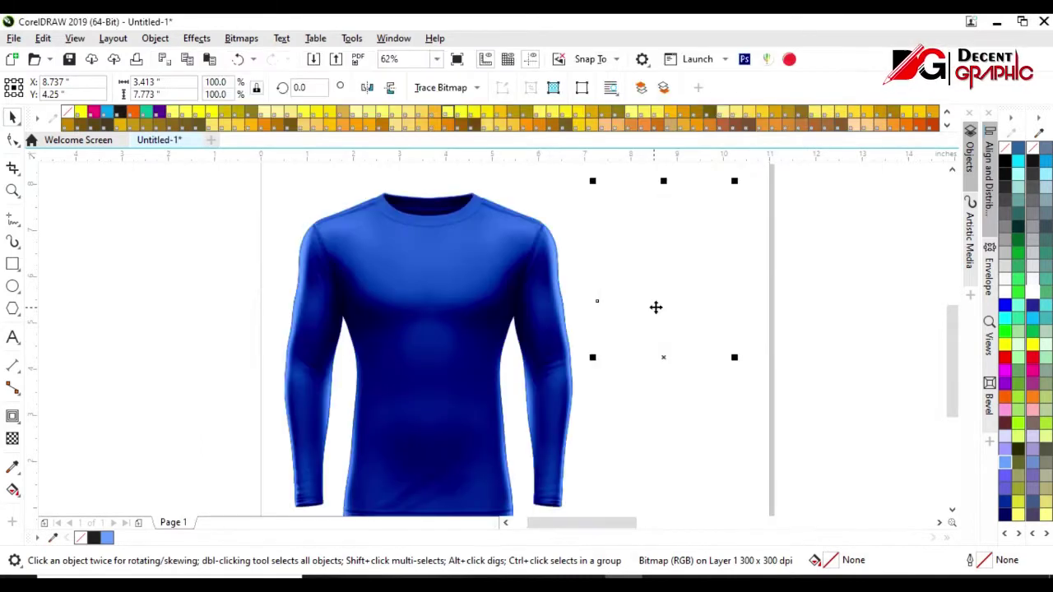
Send the blue side shape behind the side photo and blend it with Subtract
key(shift+Page_Down)
click(13, 438)
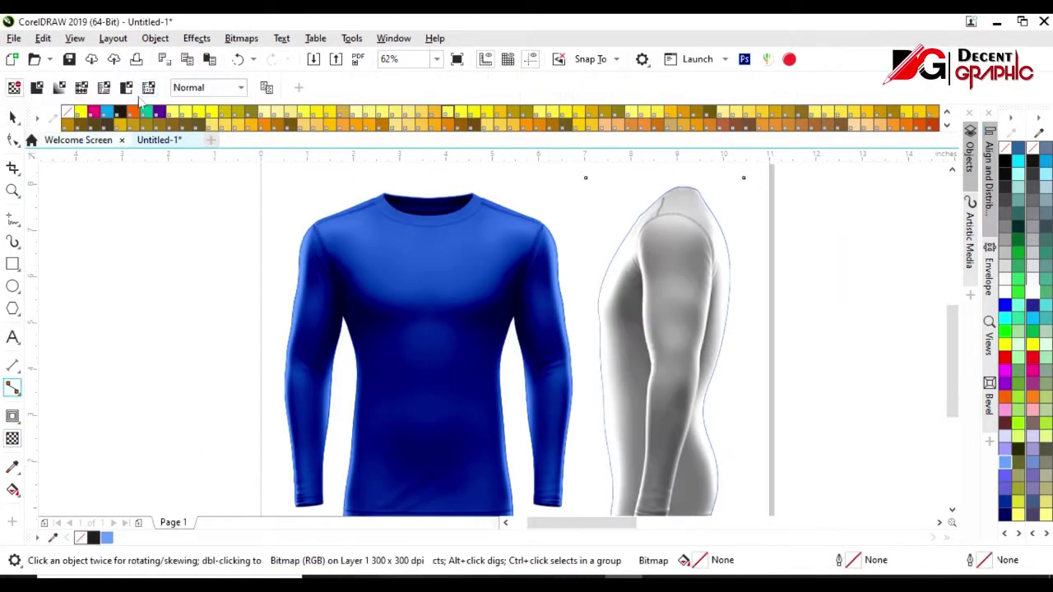
click(208, 88)
click(190, 136)
Move the red and white jersey to the left of the blue mockup
click(12, 115)
scroll(382, 280, down, 2)
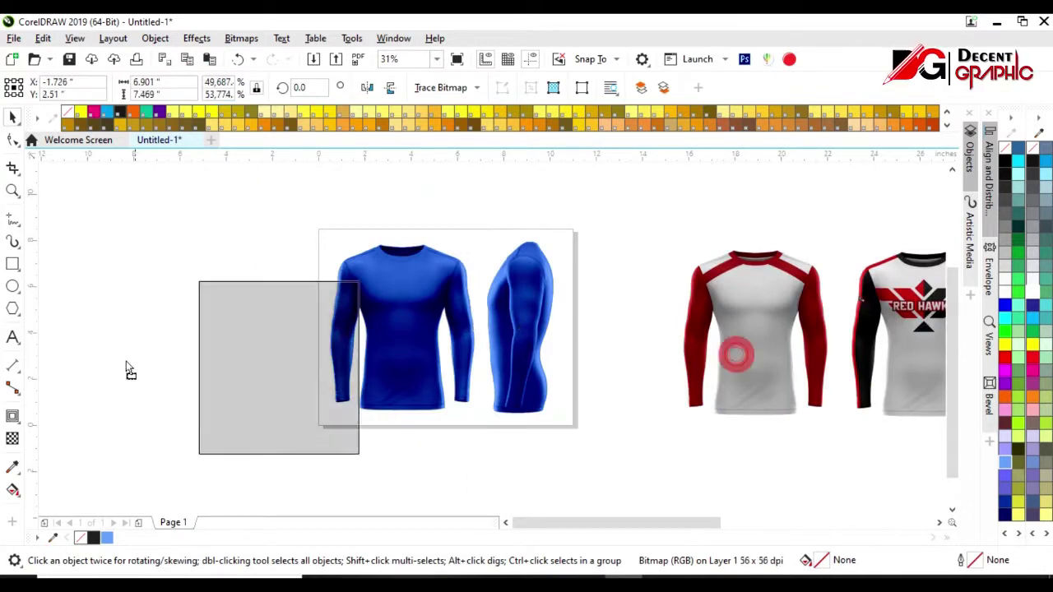
drag(736, 353, 193, 353)
scroll(193, 353, up, 2)
click(568, 401)
scroll(238, 393, down, 2)
click(112, 321)
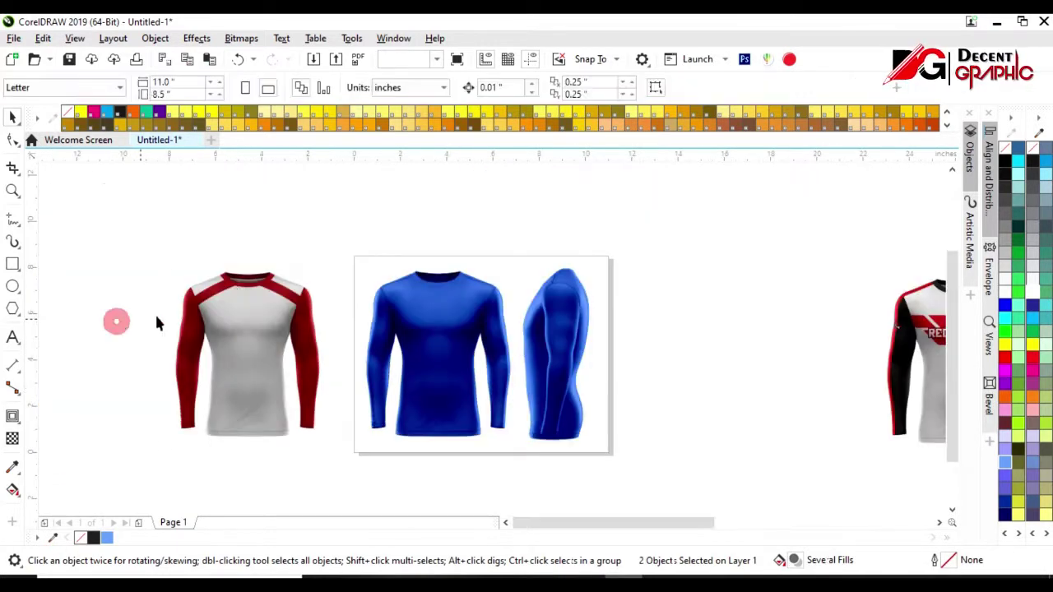
scroll(308, 301, up, 4)
Draw a Bézier curve along the red jersey's sleeve seam
click(12, 218)
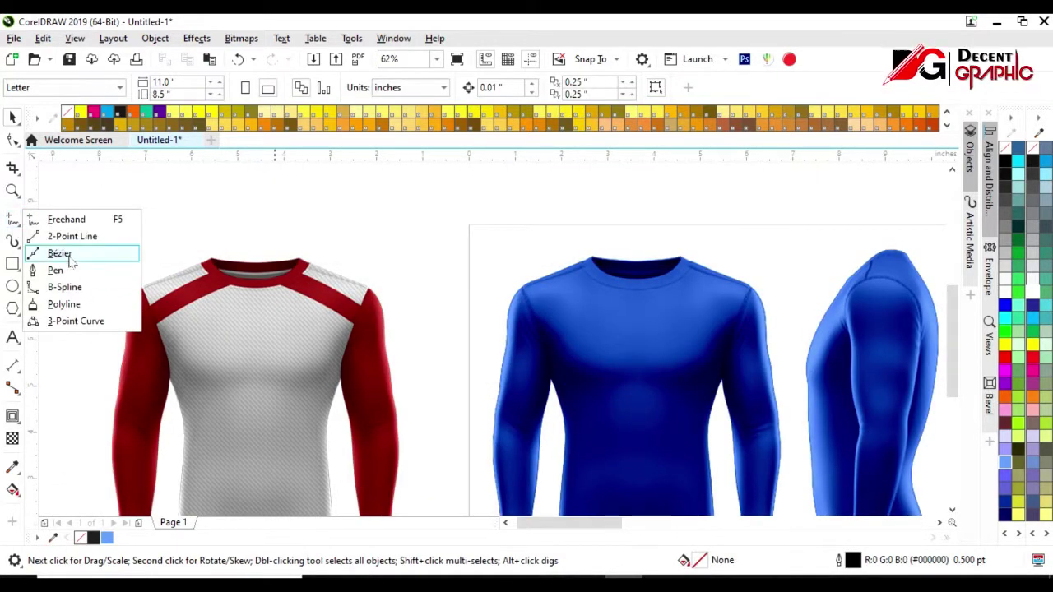
click(57, 253)
scroll(405, 264, up, 2)
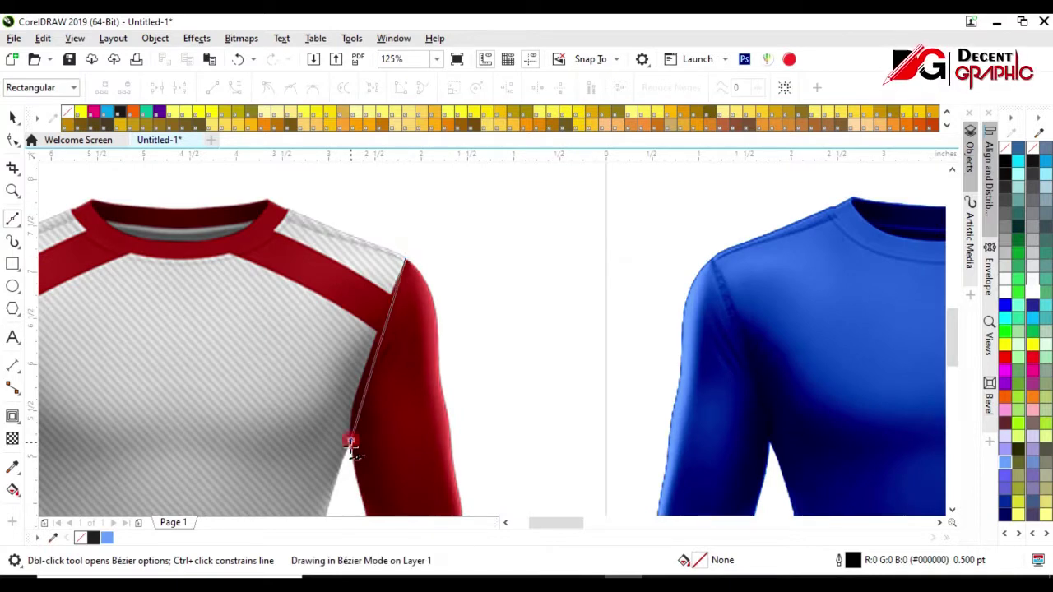
drag(351, 441, 348, 470)
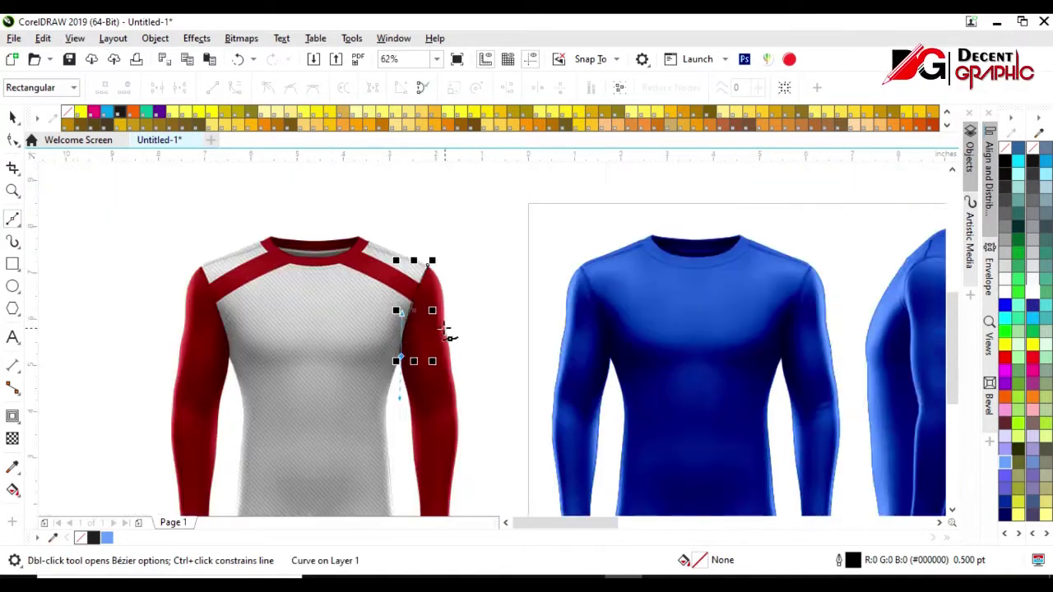
scroll(447, 334, down, 2)
click(14, 119)
scroll(798, 333, up, 2)
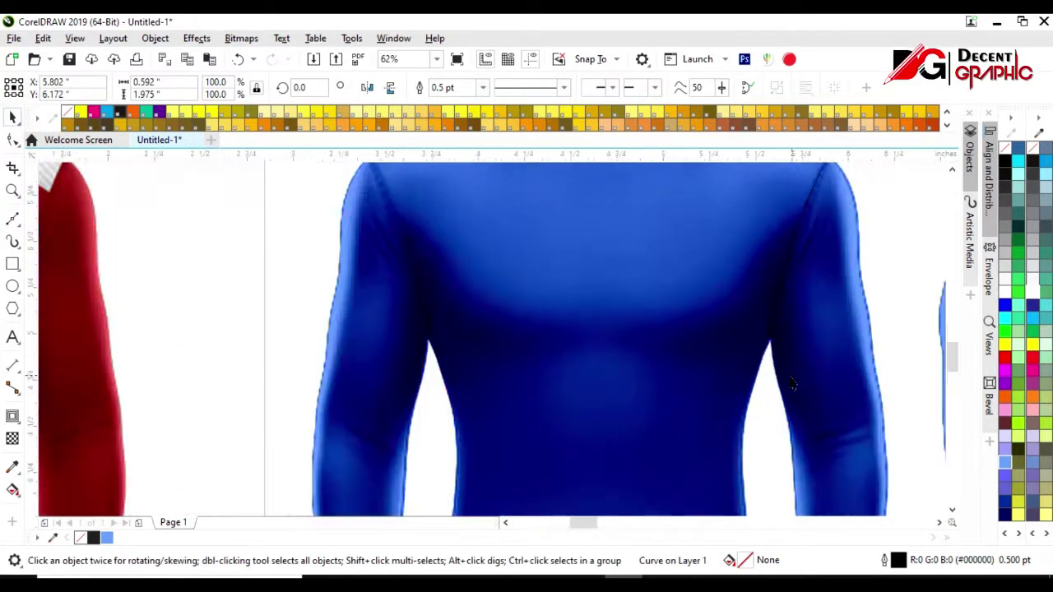
scroll(798, 333, up, 2)
Pull the seam curve's lower node down the seam and add a shoulder seam curve on the blue jersey
key(F10)
drag(757, 307, 746, 357)
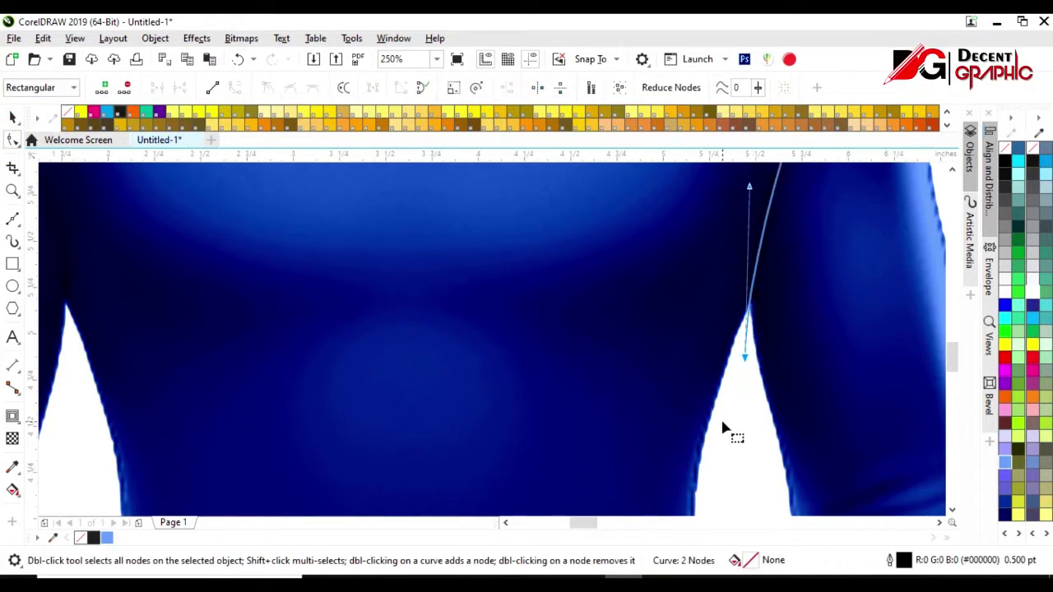
scroll(775, 329, down, 2)
scroll(699, 228, up, 3)
scroll(695, 260, down, 2)
key(space)
click(13, 218)
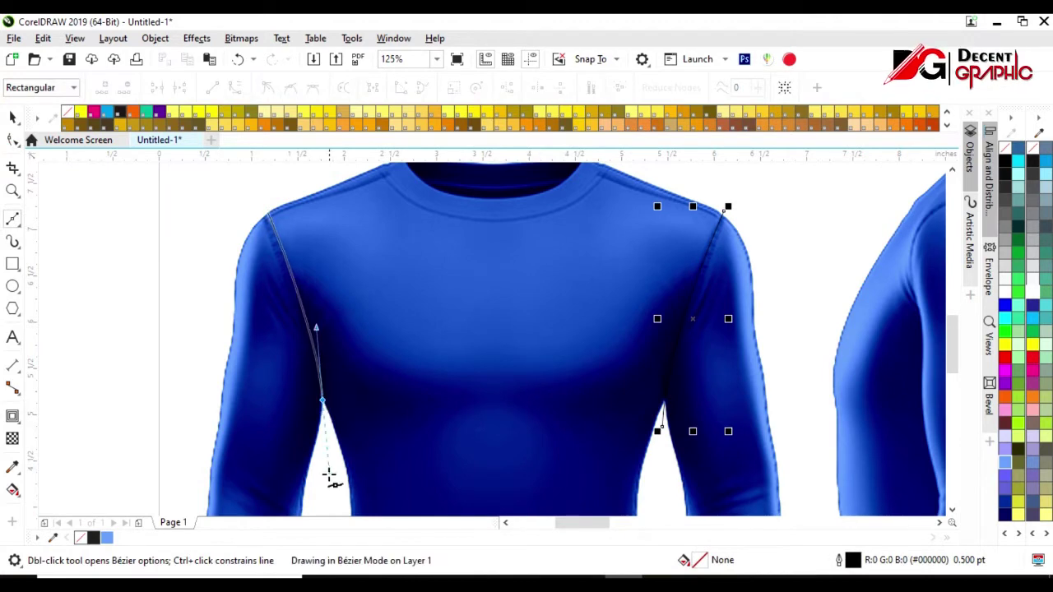
key(space)
key(F10)
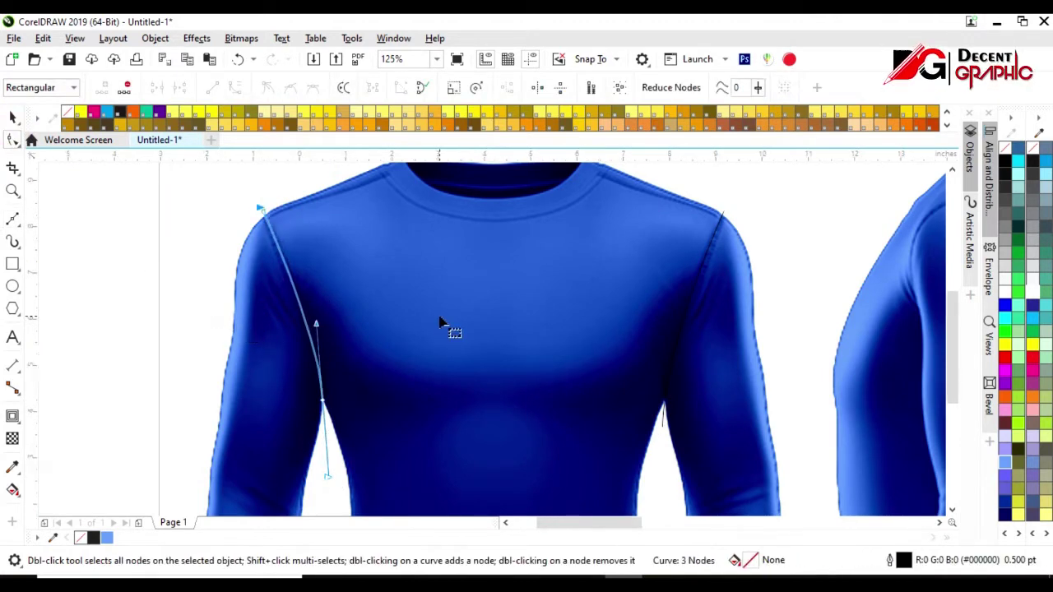
scroll(265, 313, down, 1)
Draw a 3-node line from the neckline's left corner through its bottom centre to the right corner
click(13, 218)
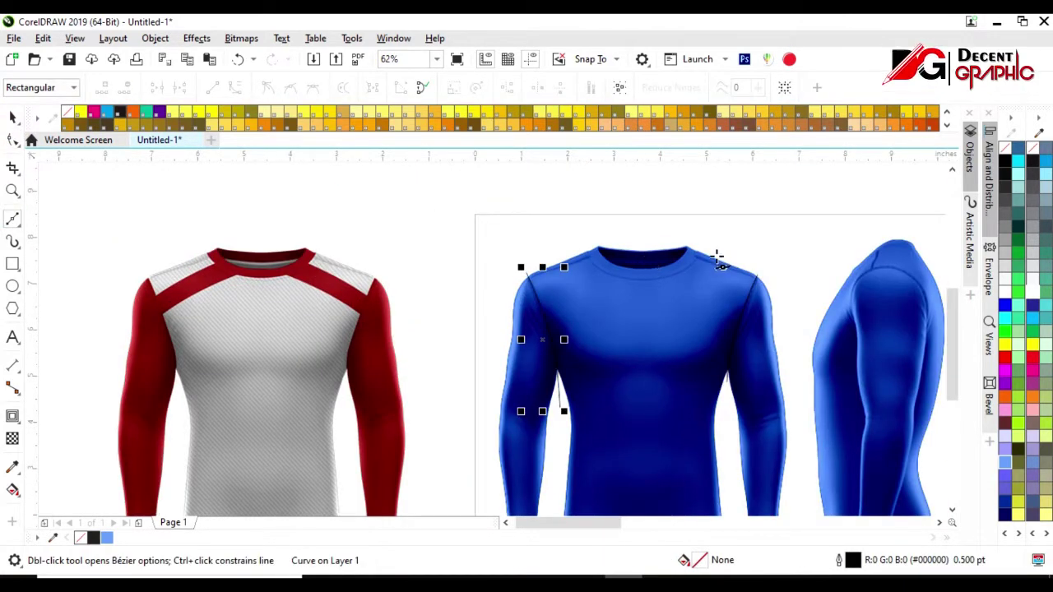
scroll(635, 251, up, 3)
click(373, 224)
scroll(418, 333, down, 1)
click(558, 363)
click(743, 275)
key(space)
Bend both halves of the neckline line onto the collar's inner edge and nudge the bottom node
key(F10)
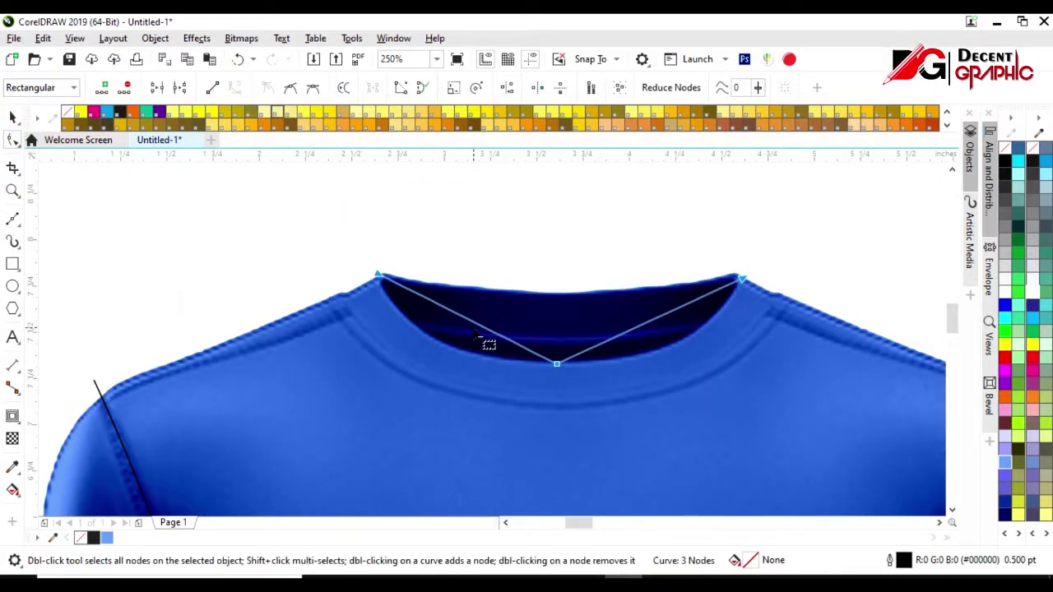
scroll(477, 336, up, 2)
drag(340, 388, 264, 336)
scroll(482, 336, down, 2)
scroll(483, 336, up, 1)
drag(510, 329, 536, 369)
click(315, 402)
drag(315, 402, 314, 395)
scroll(394, 415, down, 1)
scroll(255, 421, up, 1)
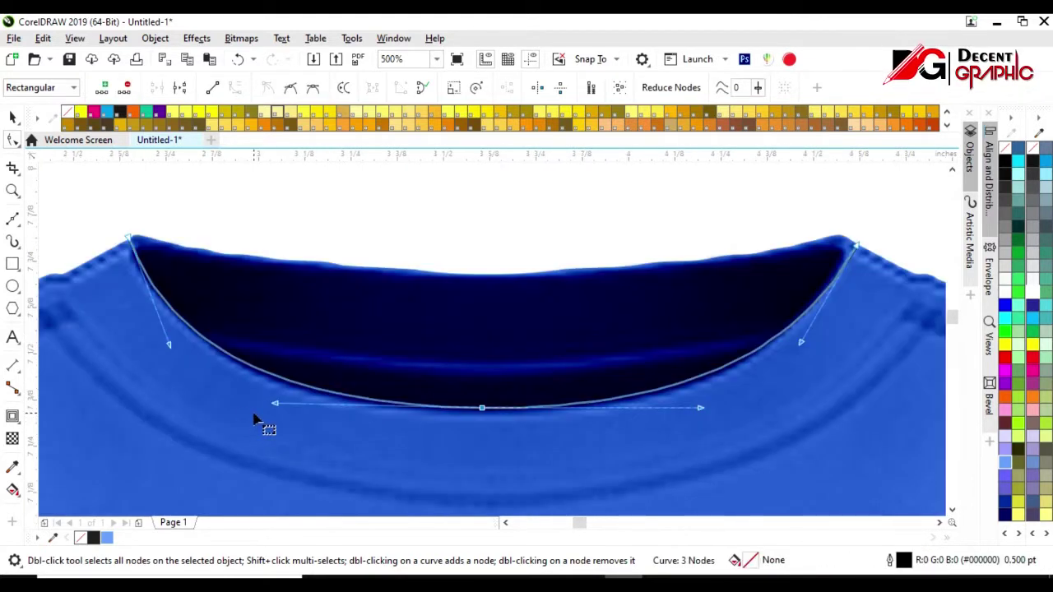
key(F5)
scroll(423, 364, down, 2)
scroll(403, 368, down, 2)
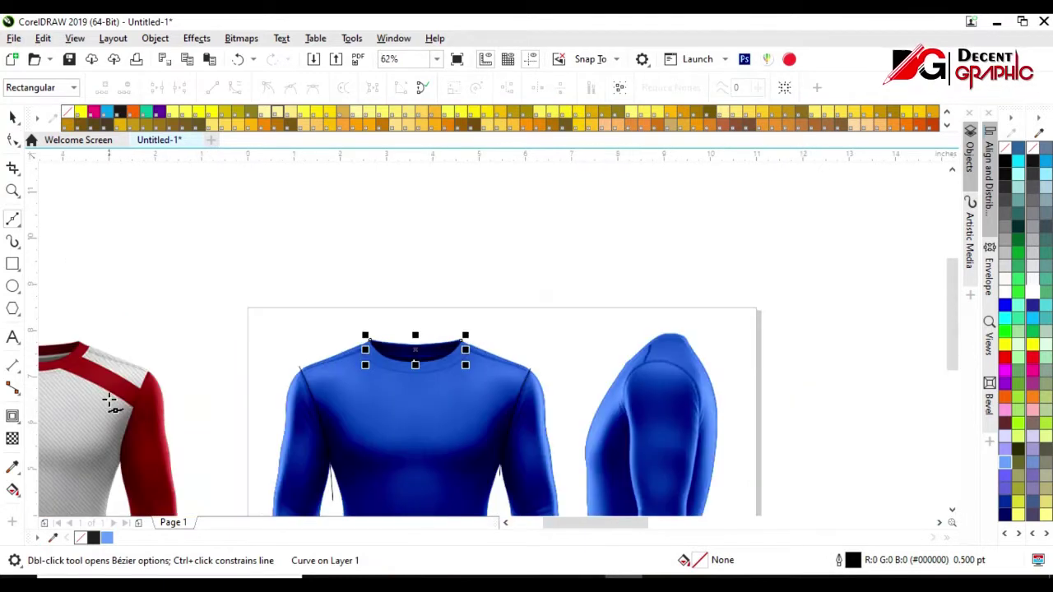
Draw a Bézier V line along the outer collar seam
scroll(403, 368, up, 4)
scroll(200, 288, down, 1)
click(614, 452)
scroll(613, 452, up, 1)
click(757, 308)
scroll(749, 292, down, 1)
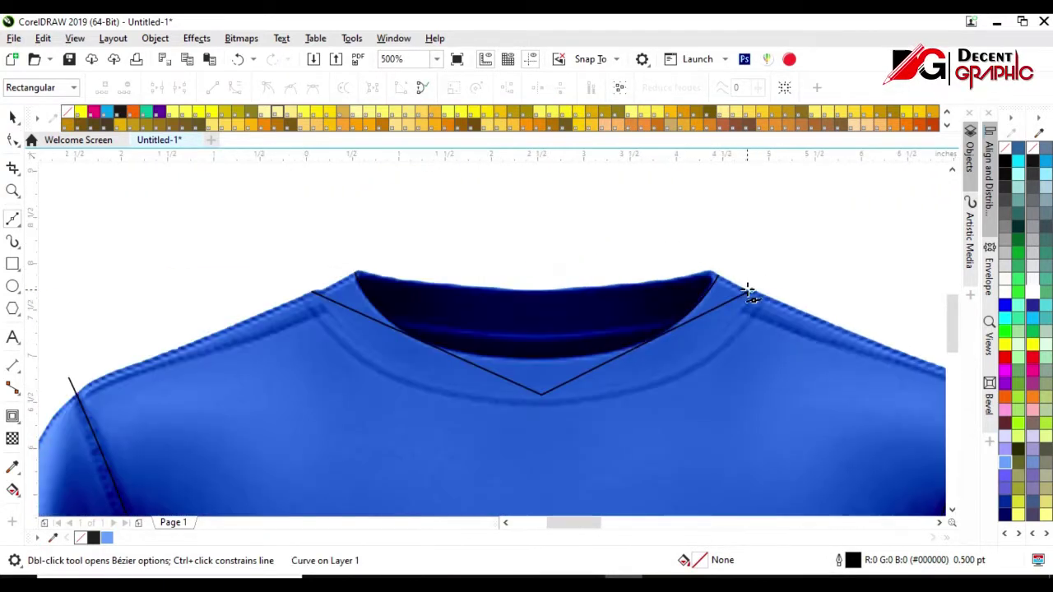
scroll(749, 292, down, 2)
Curve both sides of the V line along the collar seam, adding a node on each side
key(F10)
key(z)
drag(512, 258, 696, 383)
drag(430, 330, 400, 376)
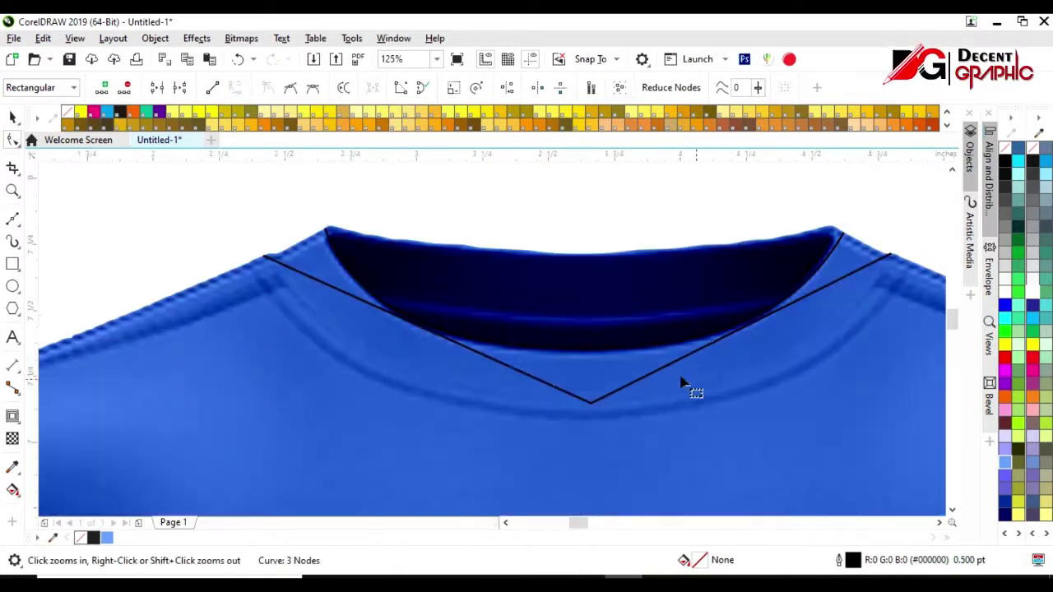
drag(747, 347, 722, 392)
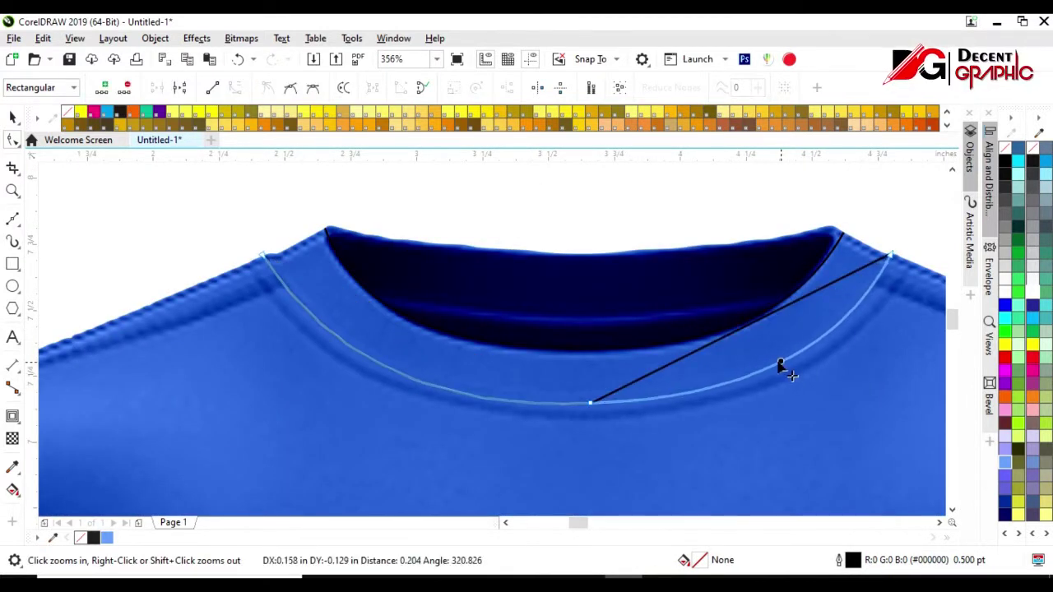
double_click(701, 390)
double_click(444, 389)
click(589, 403)
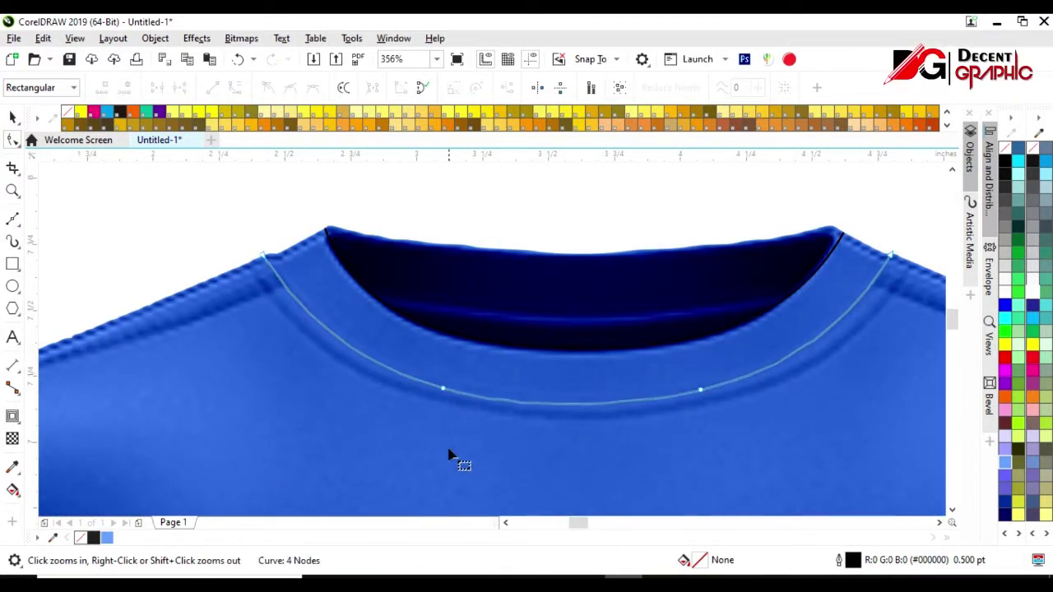
Smart Fill the collar band grey and drag it into place on the collar
click(9, 492)
click(66, 505)
click(584, 375)
key(space)
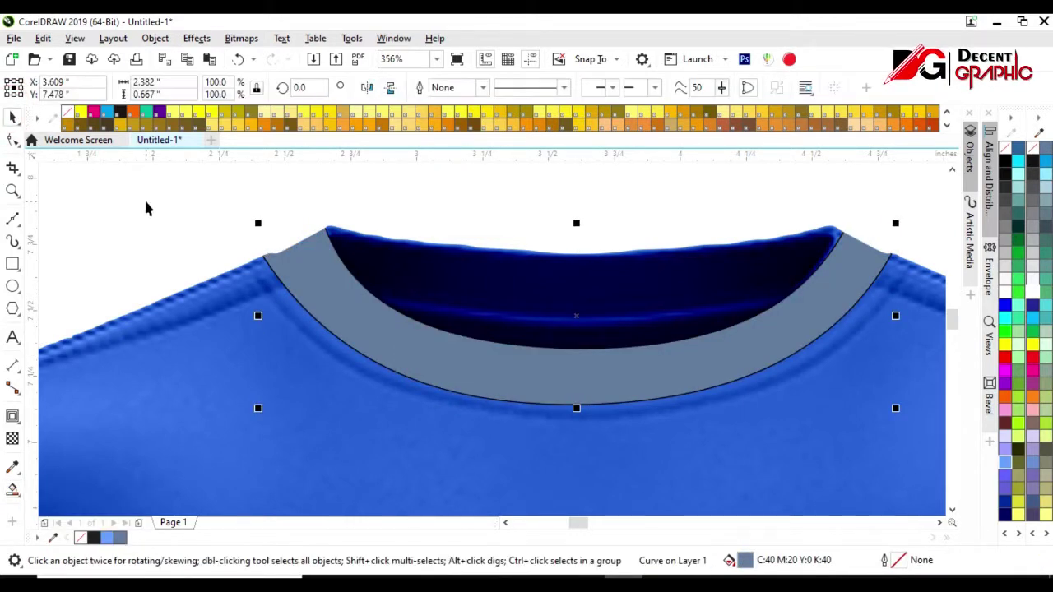
click(896, 256)
click(895, 258)
drag(325, 229, 341, 207)
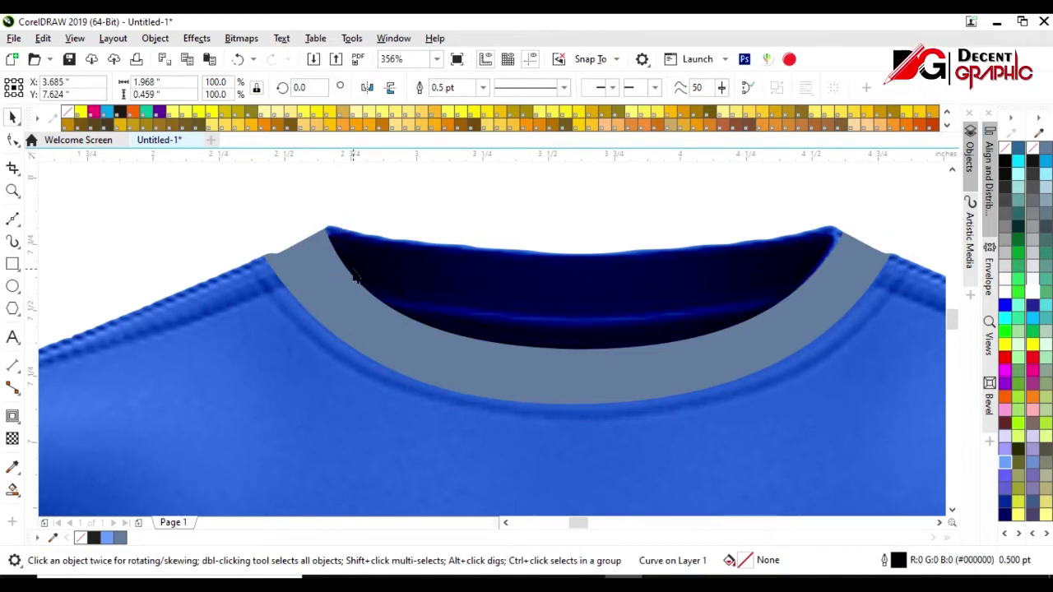
key(Escape)
scroll(425, 245, down, 2)
scroll(425, 245, down, 5)
click(12, 490)
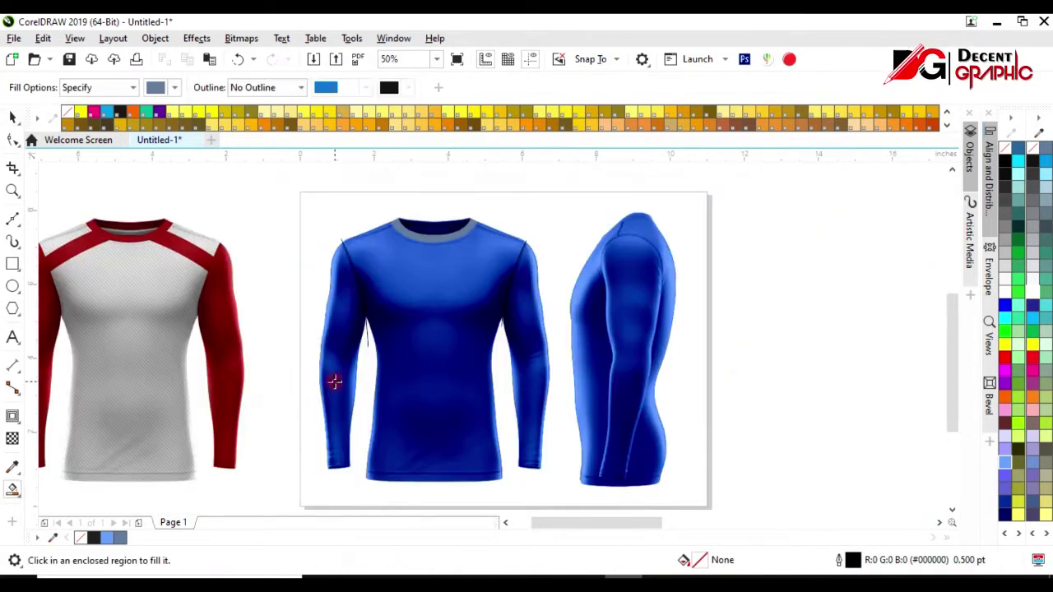
Smart Fill the blue jersey's left and right sleeves grey
click(337, 376)
click(532, 393)
key(F10)
click(13, 118)
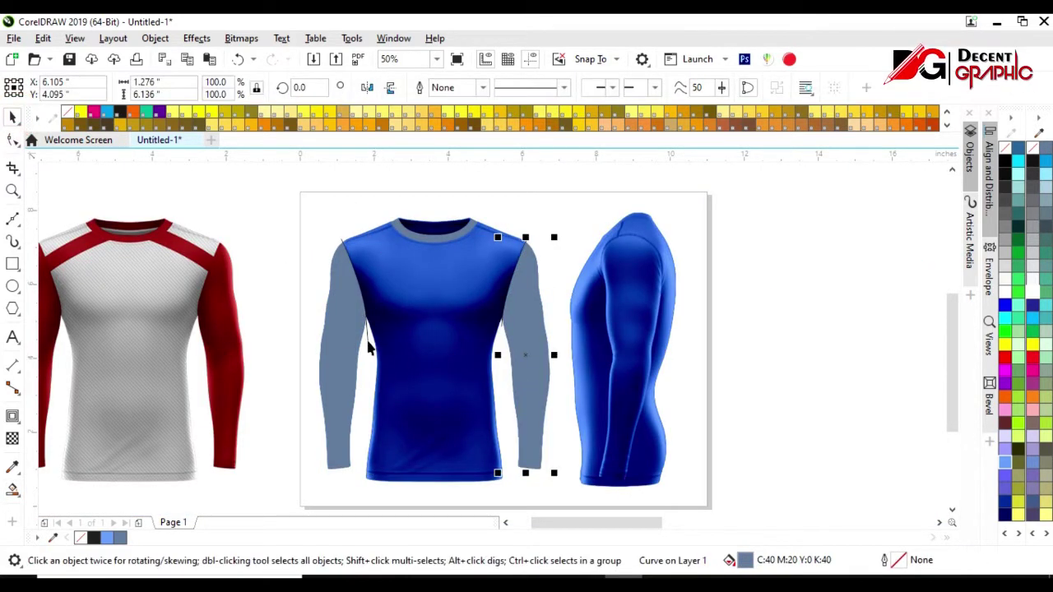
click(518, 341)
key(Escape)
Trace an outline around the red jersey's shoulder strip with the Bézier tool
scroll(119, 243, up, 2)
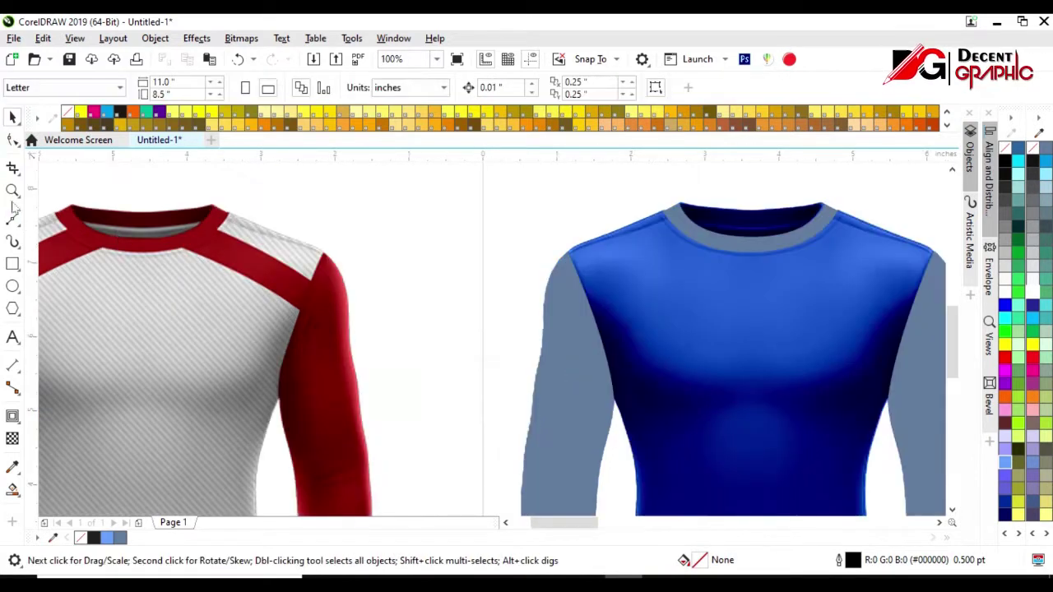
key(F5)
drag(160, 212, 269, 285)
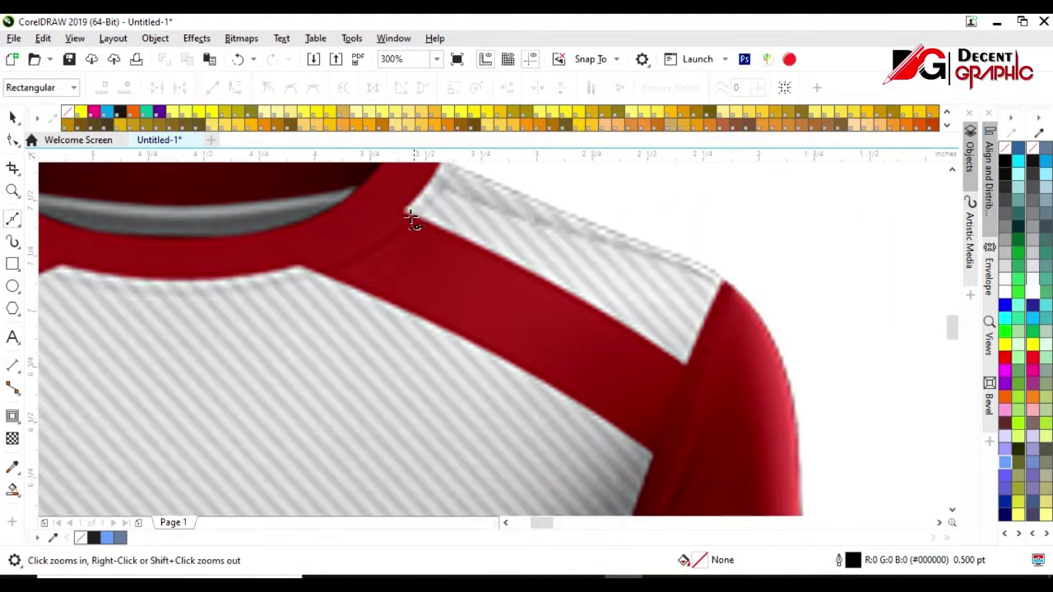
click(704, 379)
click(287, 255)
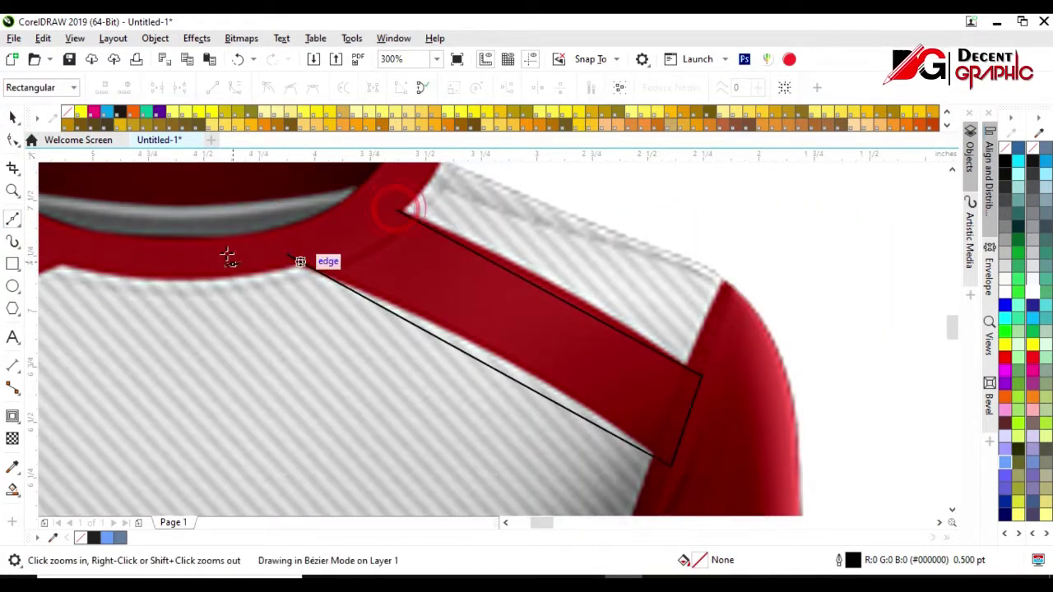
key(F10)
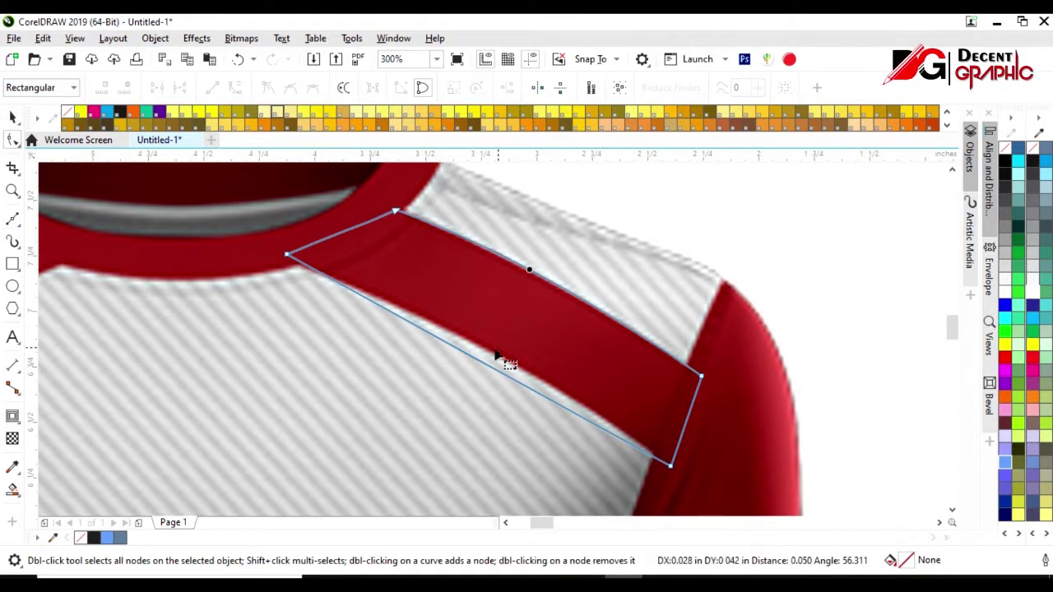
scroll(305, 247, down, 3)
Copy and mirror the strip onto both blue shoulders and fill both strips grey
key(space)
click(343, 267)
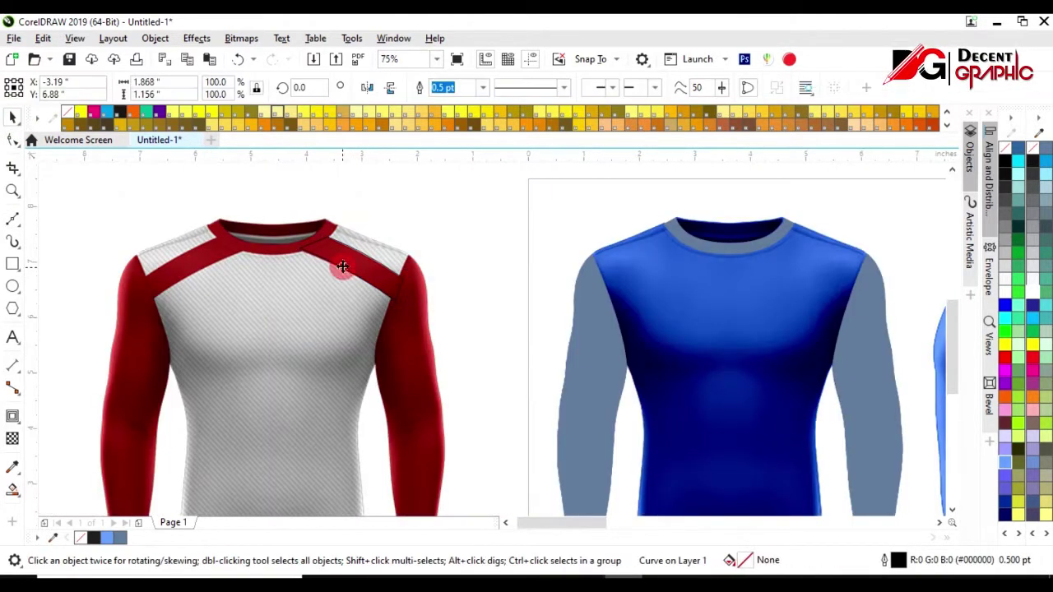
scroll(798, 329, up, 2)
drag(886, 255, 461, 255)
drag(566, 246, 466, 276)
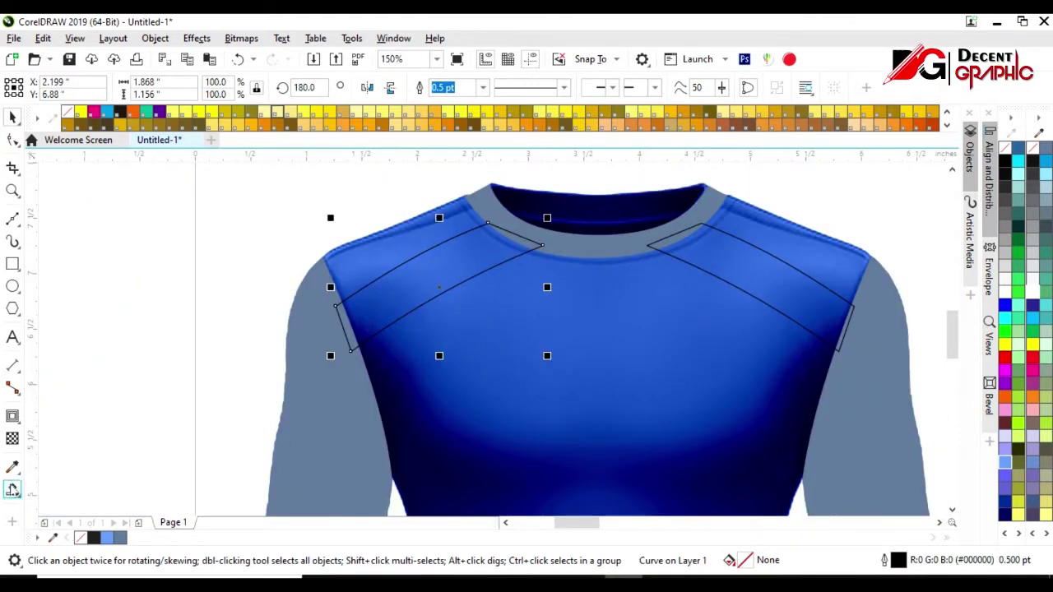
click(386, 304)
click(834, 302)
key(space)
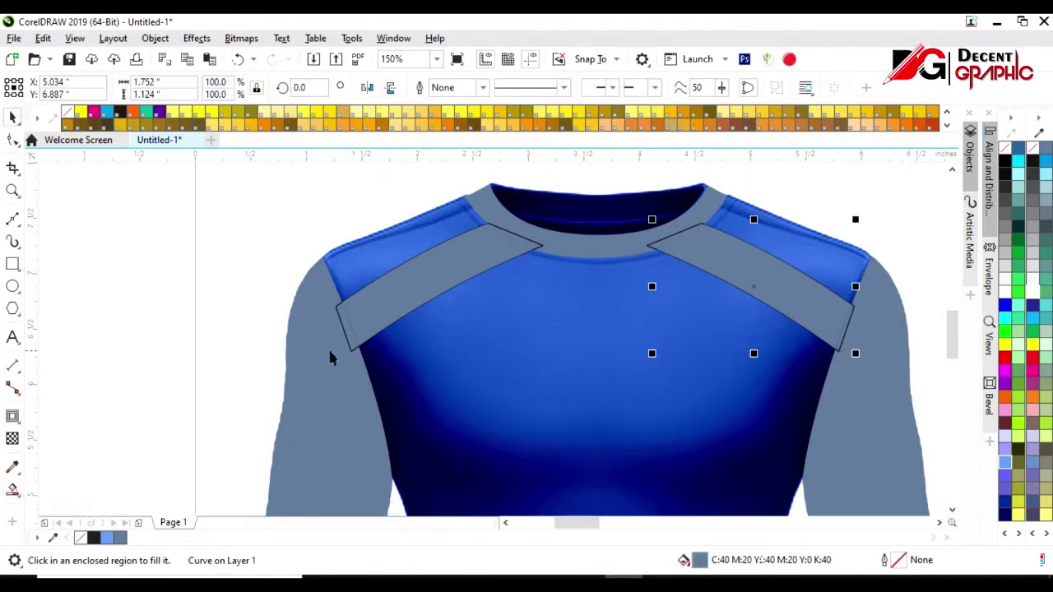
key(Escape)
scroll(494, 252, down, 2)
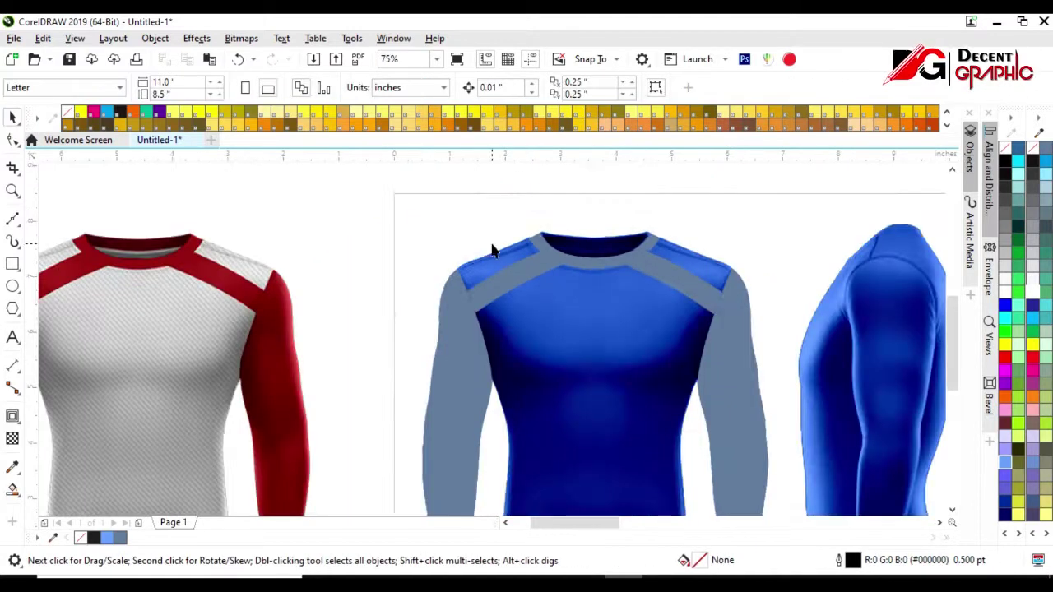
Colour the second shirt's left and right sleeves red
scroll(494, 252, down, 1)
scroll(471, 381, up, 2)
click(386, 354)
click(1005, 356)
click(670, 364)
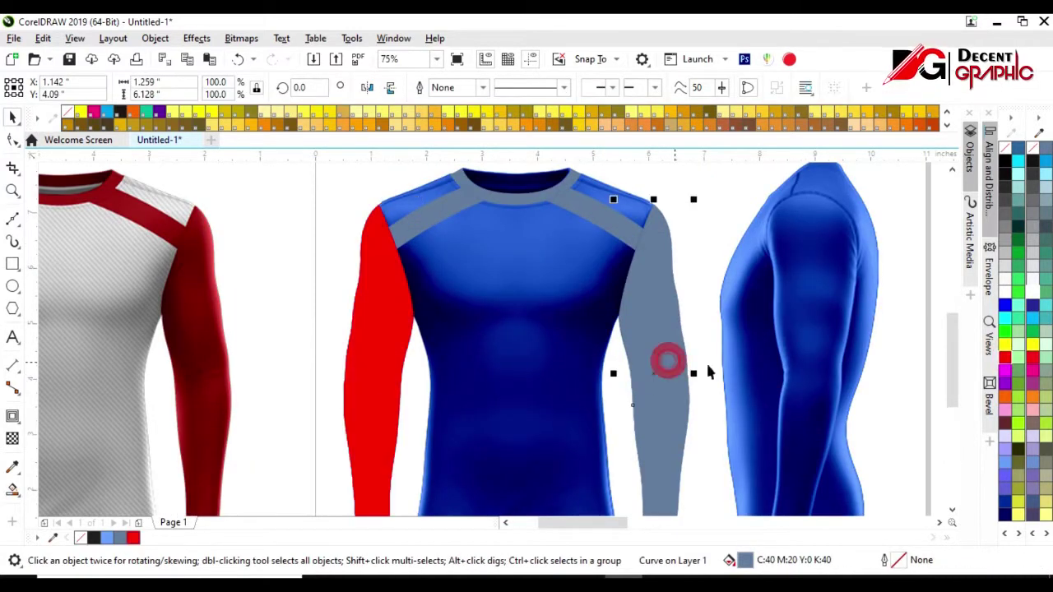
click(1005, 356)
Group the sleeves, collar band and both shoulder strips, and fill the group red
shift+click(455, 216)
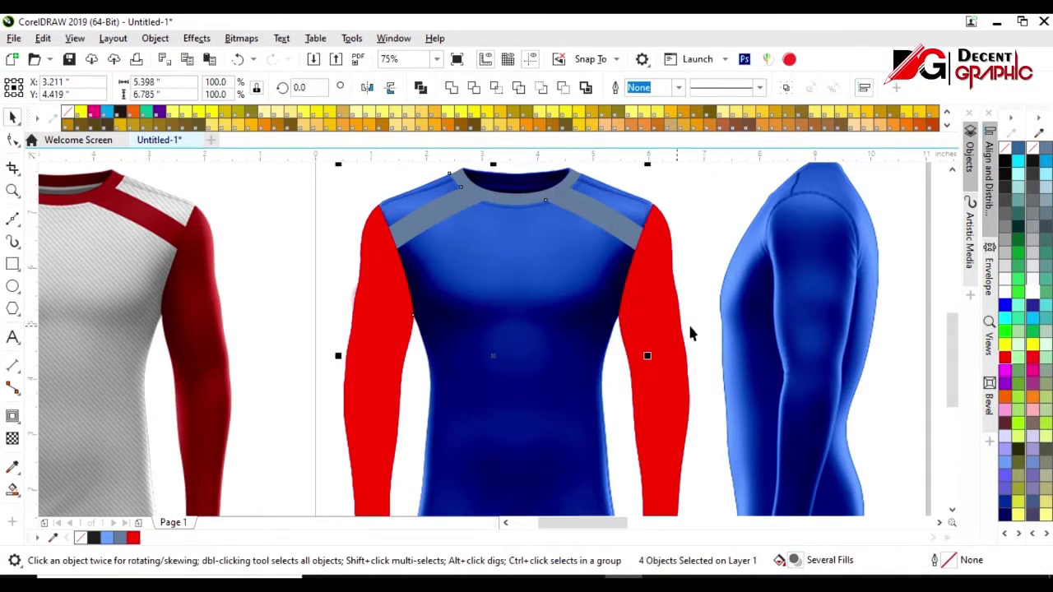
click(452, 88)
key(ctrl+z)
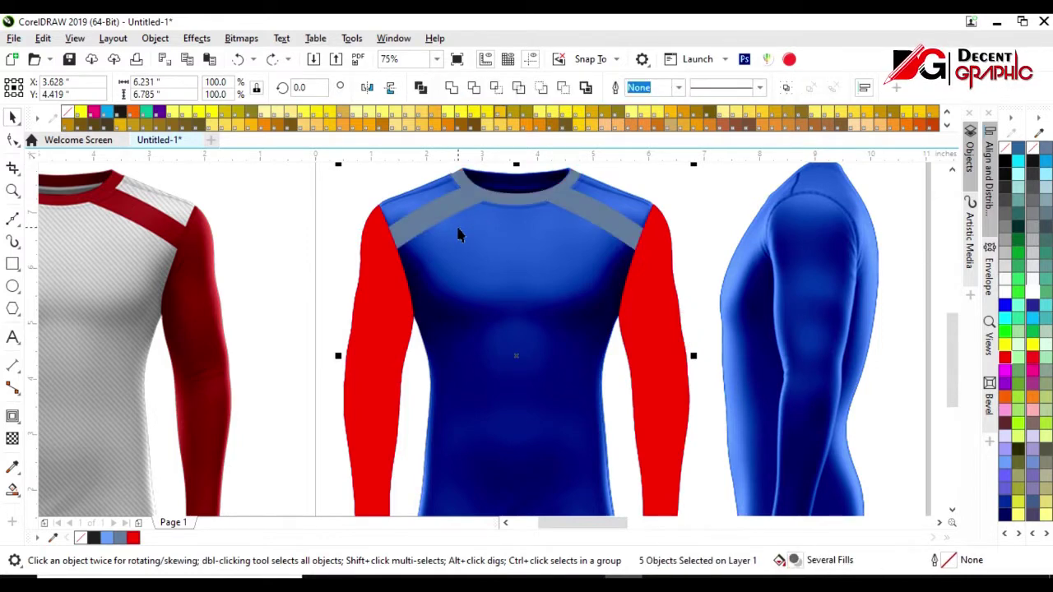
key(ctrl+g)
click(1005, 356)
Make the shirt body white
scroll(531, 235, down, 2)
click(543, 308)
key(Delete)
click(1004, 290)
Bring the shaded shirt image in front of the red pieces
click(588, 400)
key(shift+Page_Up)
scroll(535, 249, up, 2)
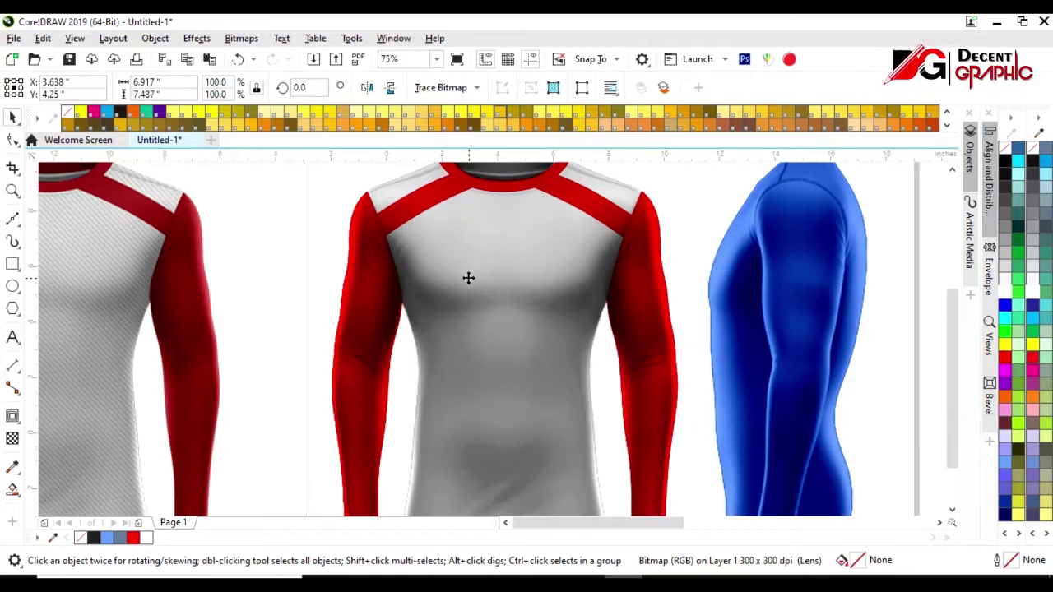
scroll(468, 277, down, 2)
key(ctrl+z)
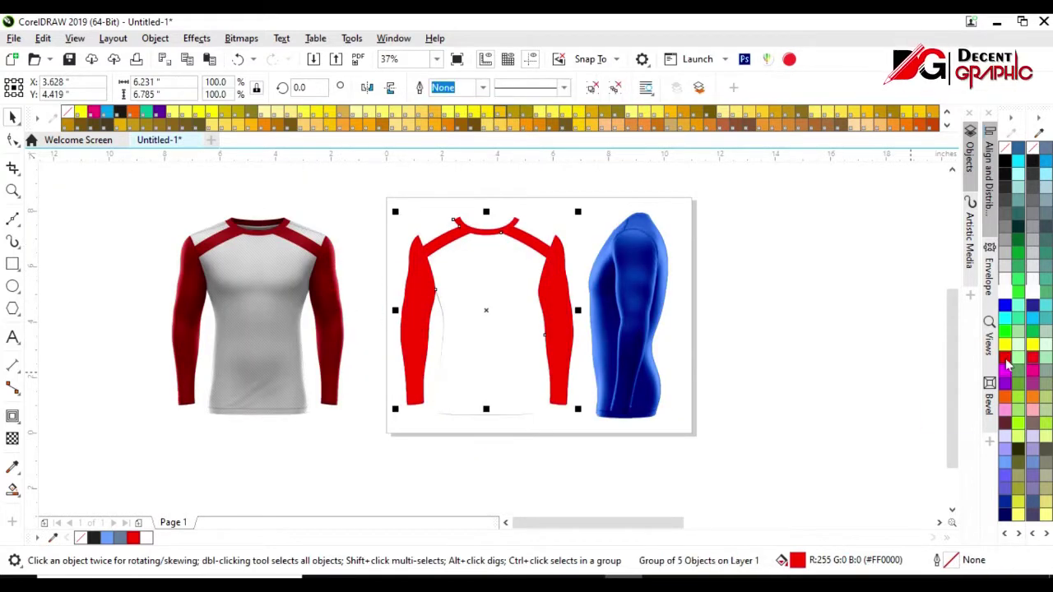
click(503, 482)
click(430, 368)
key(shift+Page_Up)
Draw a straight Bézier line across the neck opening from edge to edge
click(357, 266)
scroll(259, 226, up, 4)
scroll(463, 230, up, 2)
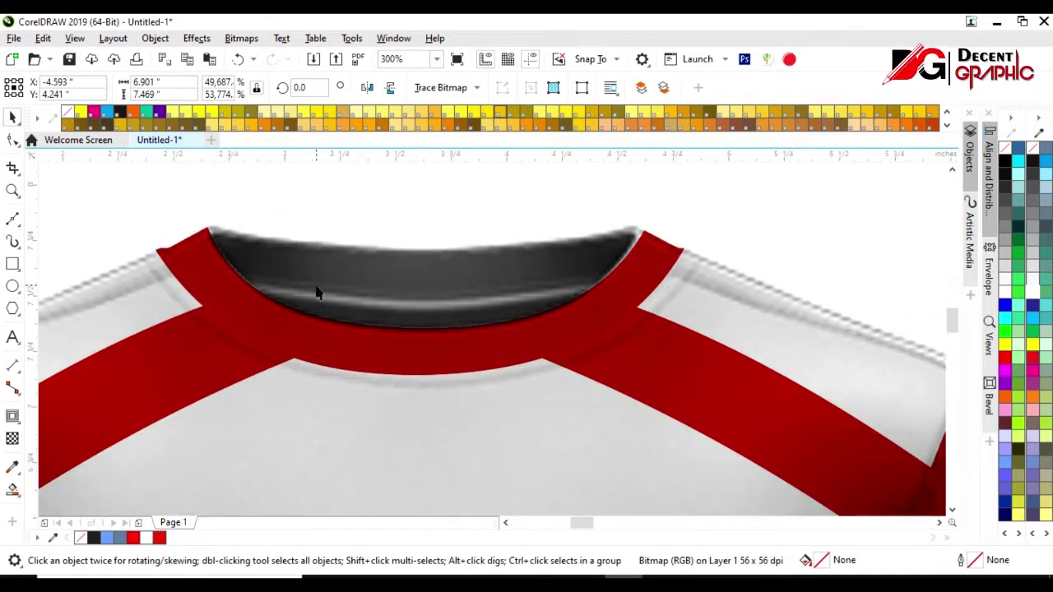
click(13, 241)
click(216, 269)
click(639, 268)
Bend the line along the inner collar and Smart Fill the back-neck area red
drag(118, 181, 815, 345)
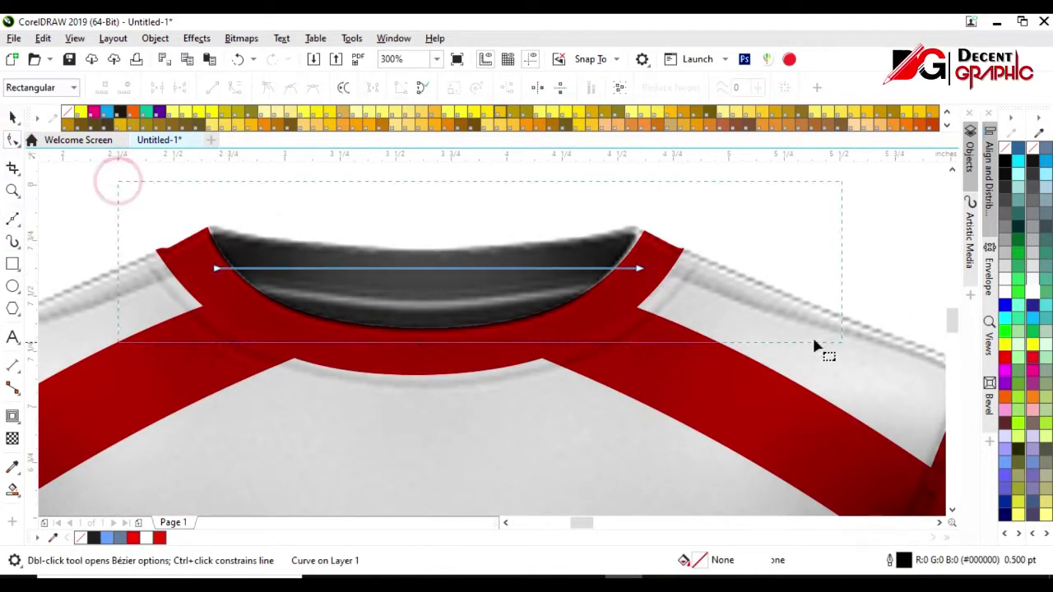
click(235, 87)
drag(404, 270, 353, 354)
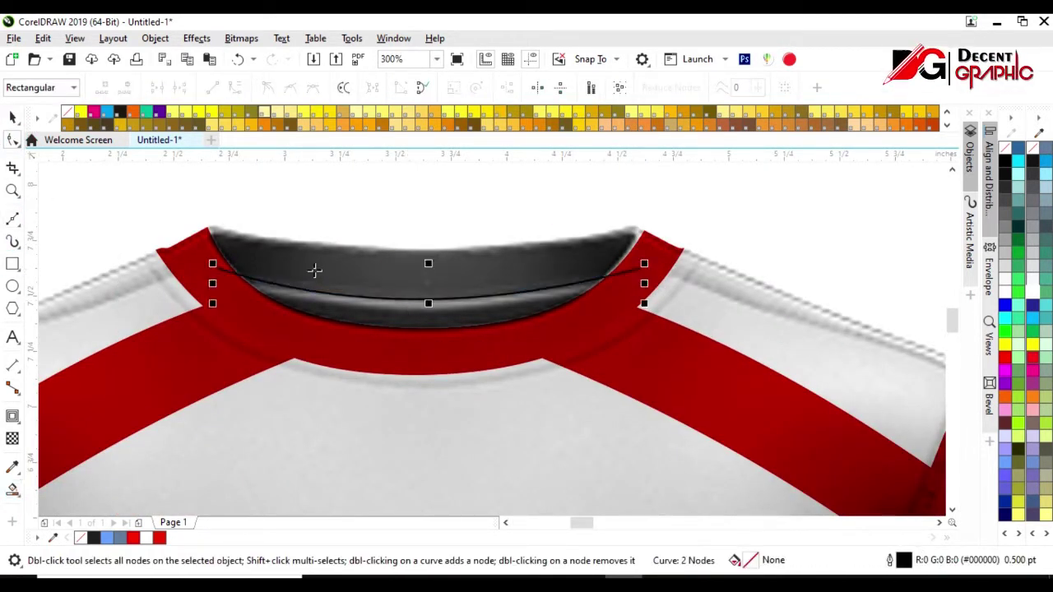
click(315, 247)
click(470, 214)
scroll(425, 266, down, 5)
scroll(444, 271, down, 3)
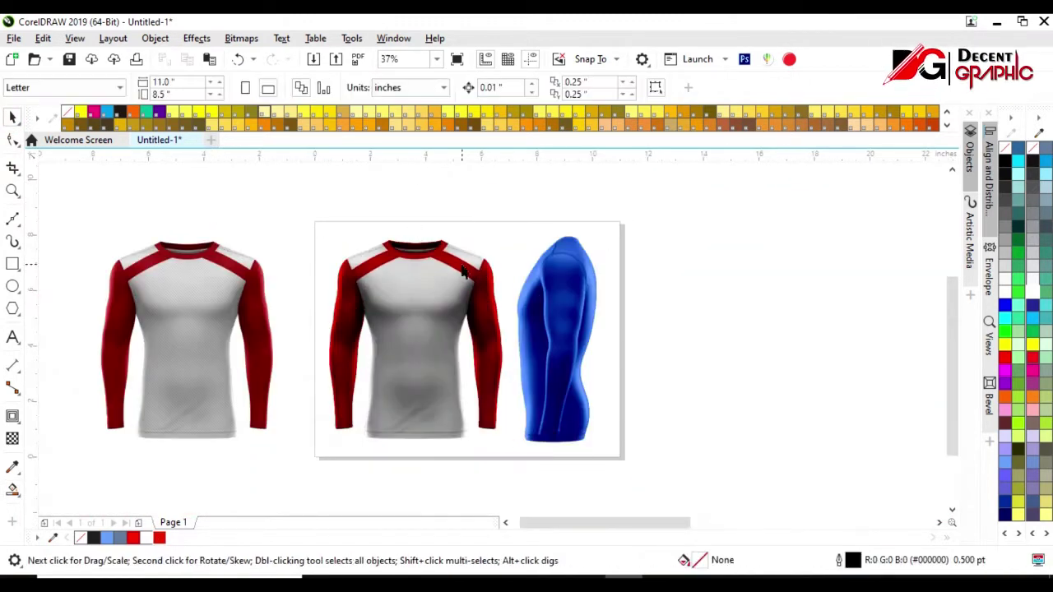
Delete the extra front shirt and zoom to show all mockups
click(207, 375)
key(Delete)
key(F4)
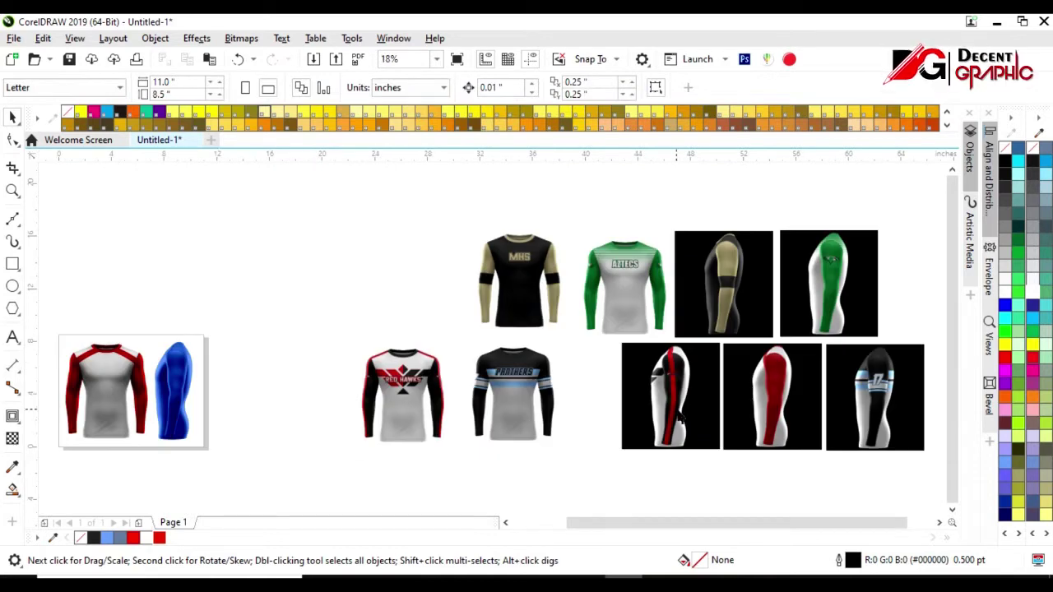
Move the red side-view reference image beside the blue mockup
click(771, 400)
drag(771, 399, 239, 400)
scroll(239, 400, up, 5)
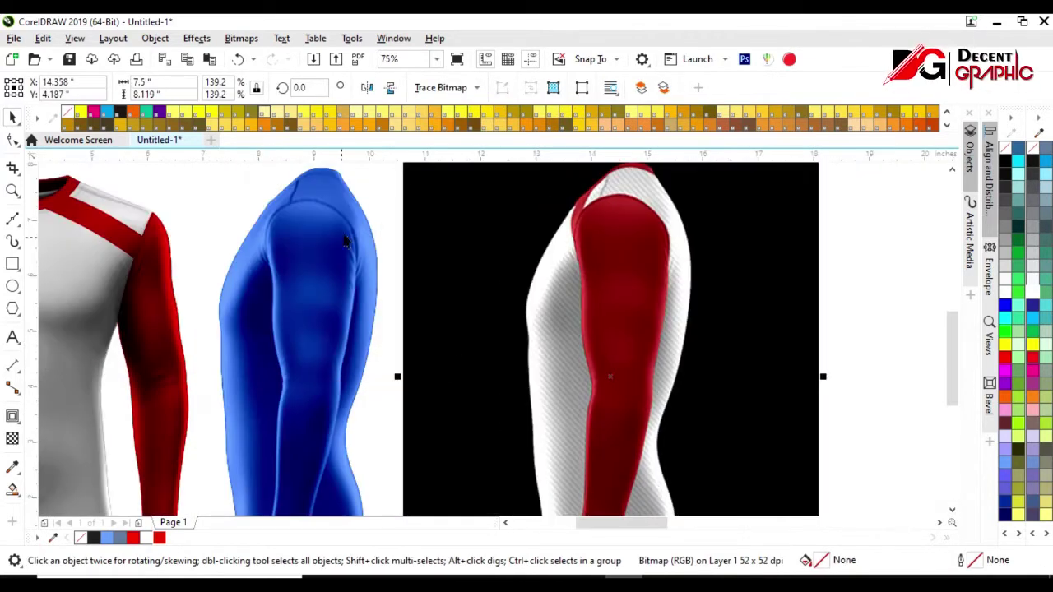
scroll(488, 322, down, 2)
scroll(515, 418, up, 2)
scroll(518, 396, down, 2)
scroll(539, 261, up, 2)
scroll(548, 253, up, 5)
Draw a freehand seam line from the shoulder edge down to the sleeve edge
click(14, 219)
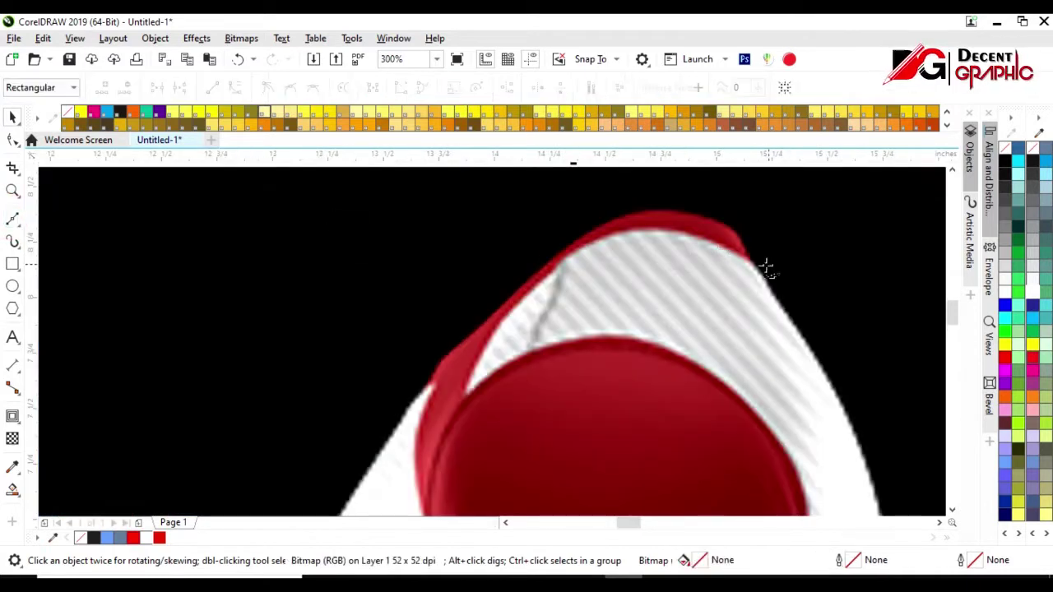
click(765, 266)
click(465, 413)
scroll(465, 413, down, 1)
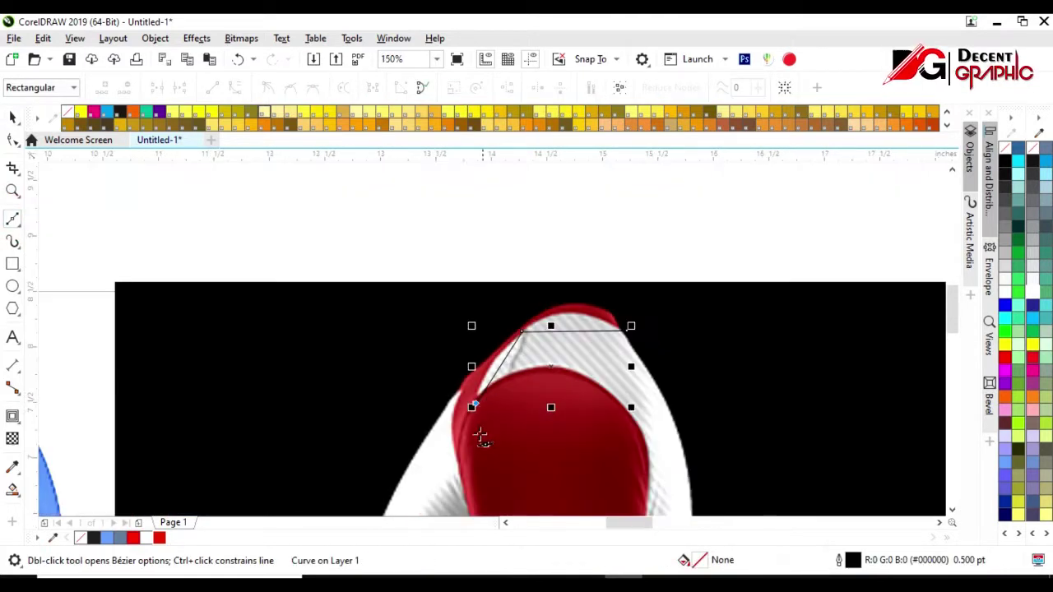
click(457, 460)
scroll(456, 461, up, 2)
scroll(305, 444, down, 2)
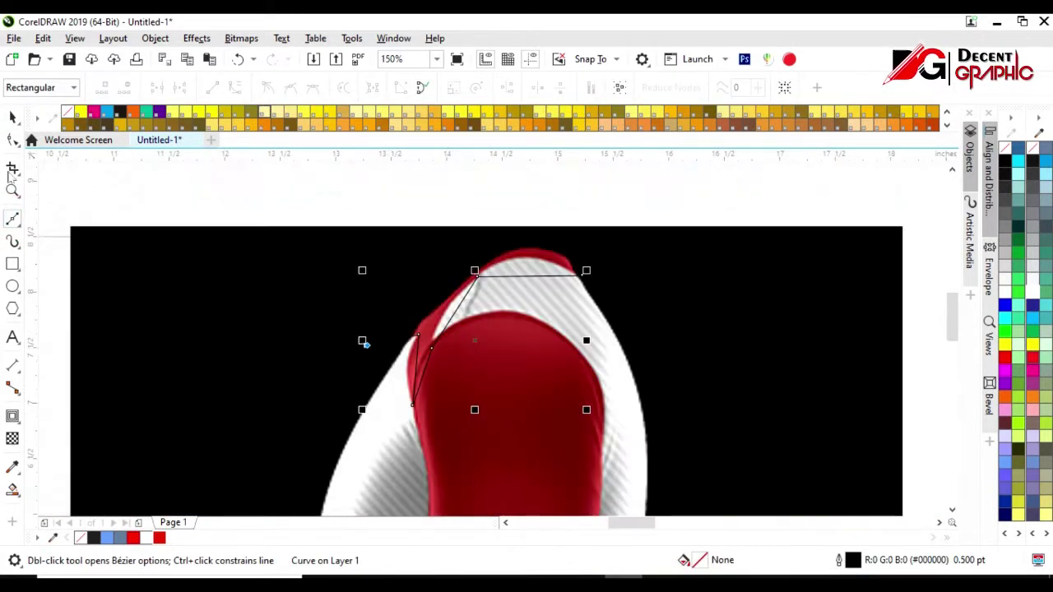
Reshape the seam curve's nodes to fit the shoulder strip's edges
key(F10)
scroll(453, 318, up, 1)
scroll(417, 322, up, 1)
drag(451, 313, 442, 315)
scroll(594, 236, down, 1)
drag(591, 246, 580, 237)
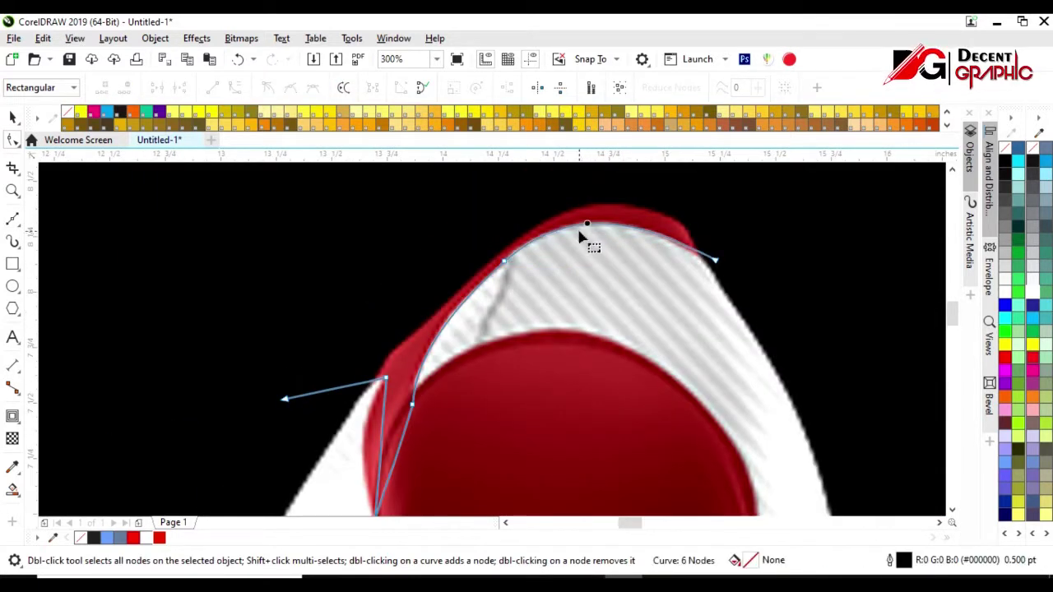
drag(378, 451, 360, 447)
scroll(546, 259, down, 2)
key(space)
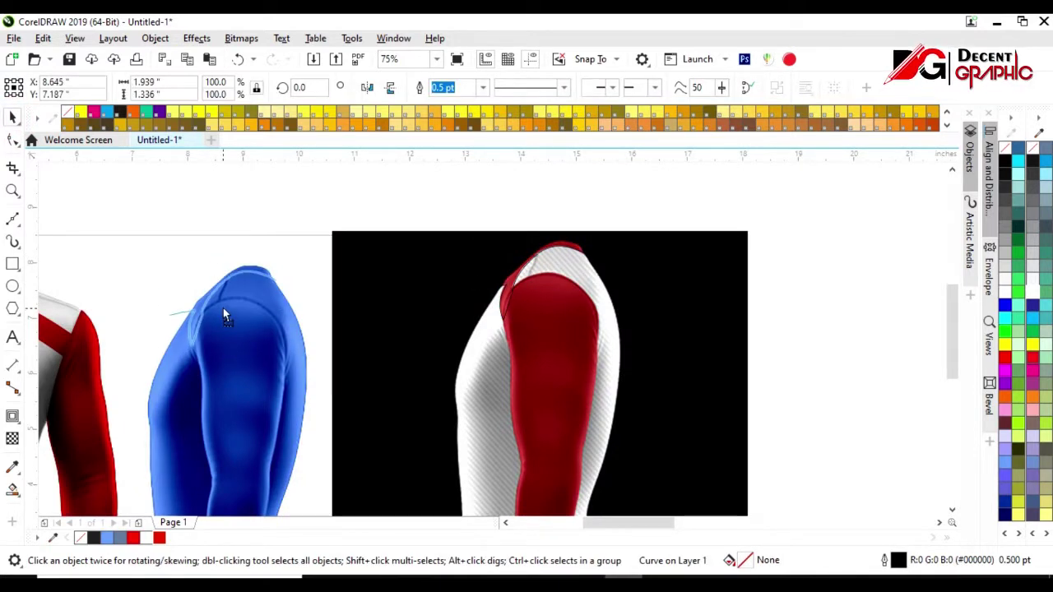
Draw a Bézier curve along the blue sleeve seam from shoulder to cuff
scroll(222, 310, up, 2)
scroll(207, 288, up, 1)
scroll(231, 298, down, 2)
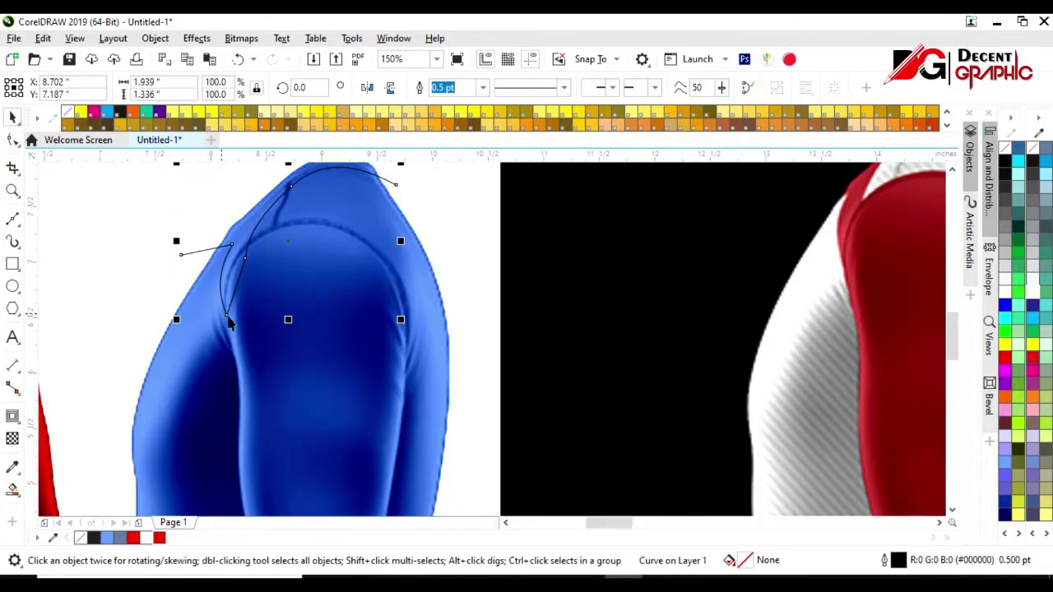
scroll(230, 280, down, 1)
click(12, 218)
scroll(236, 278, up, 2)
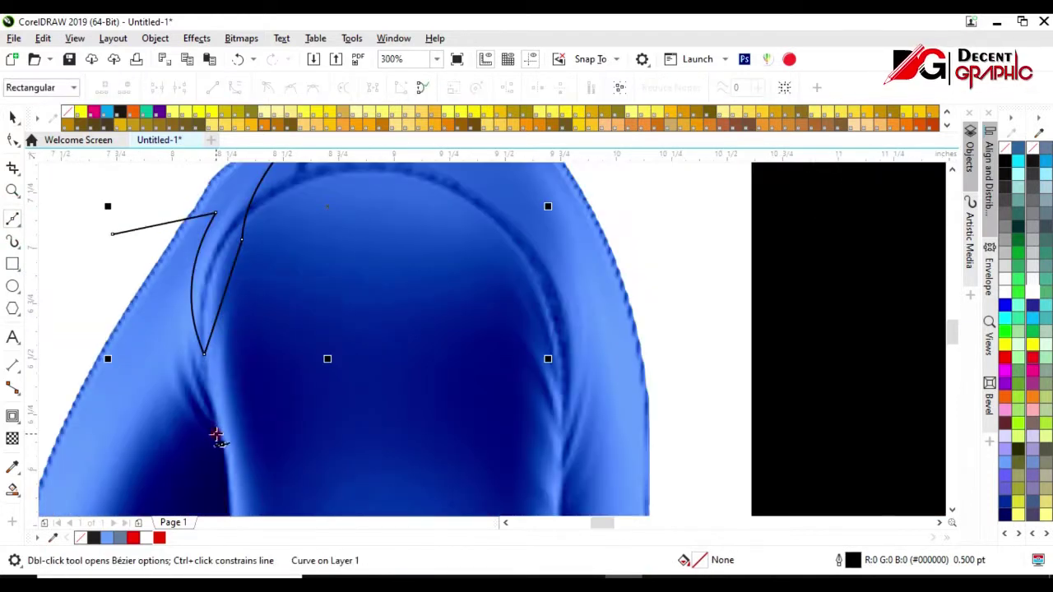
double_click(564, 418)
scroll(578, 395, down, 1)
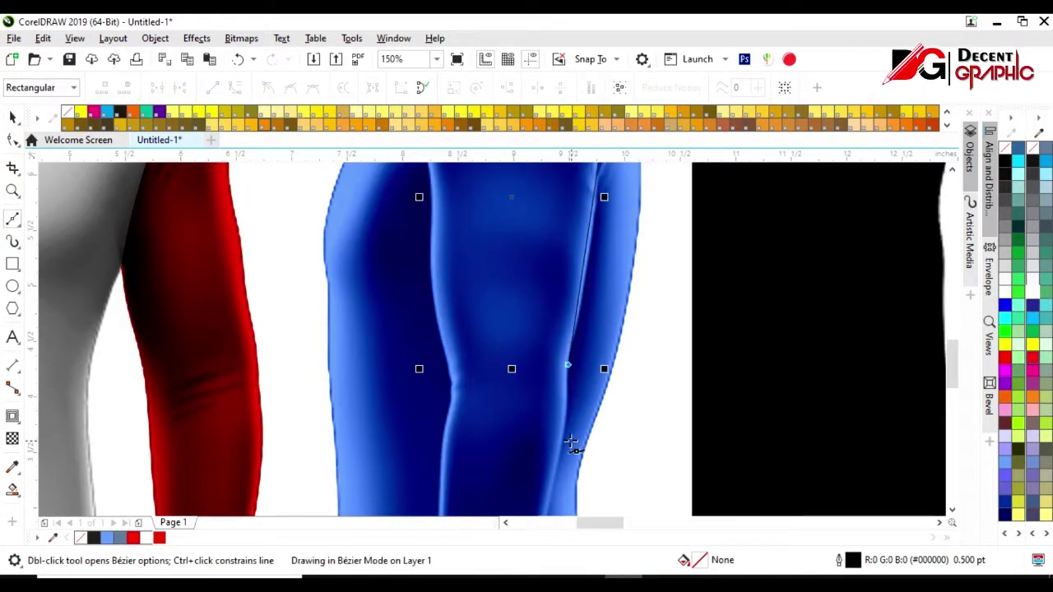
scroll(622, 341, down, 1)
scroll(621, 337, down, 1)
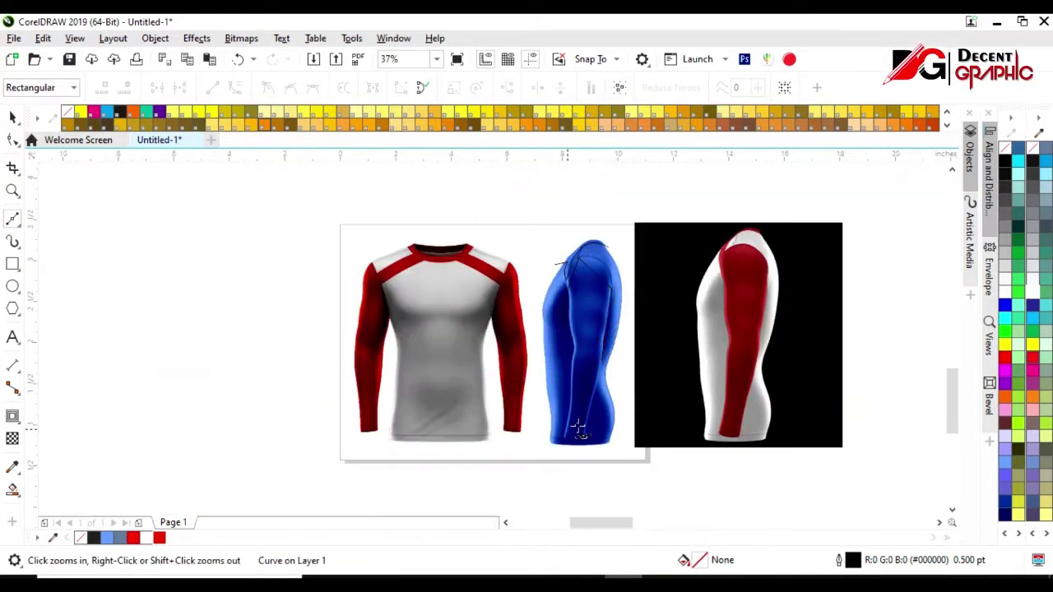
scroll(509, 337, up, 2)
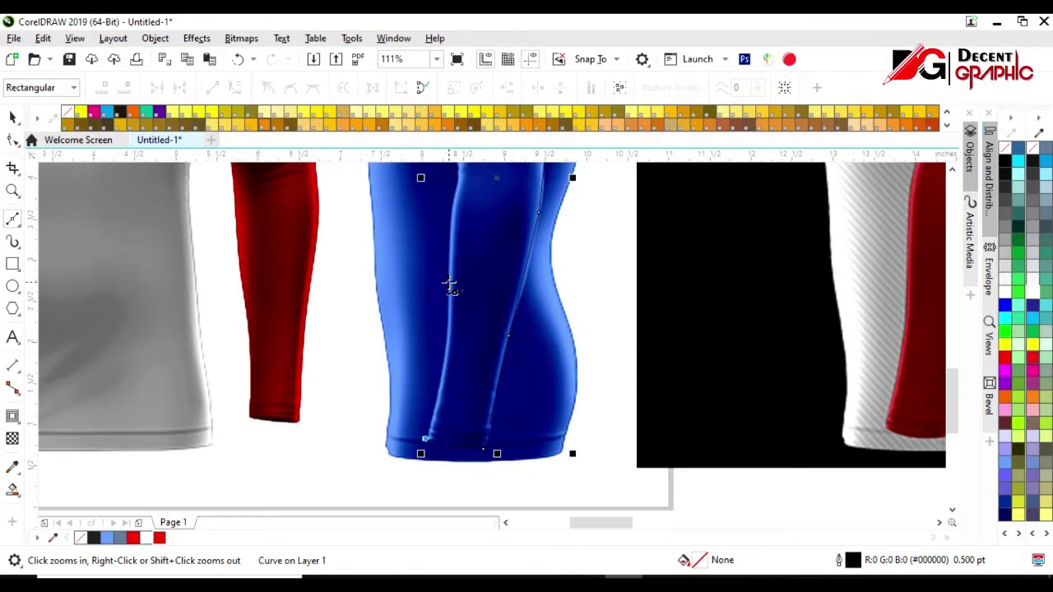
scroll(450, 284, down, 1)
scroll(472, 284, up, 2)
scroll(472, 284, up, 1)
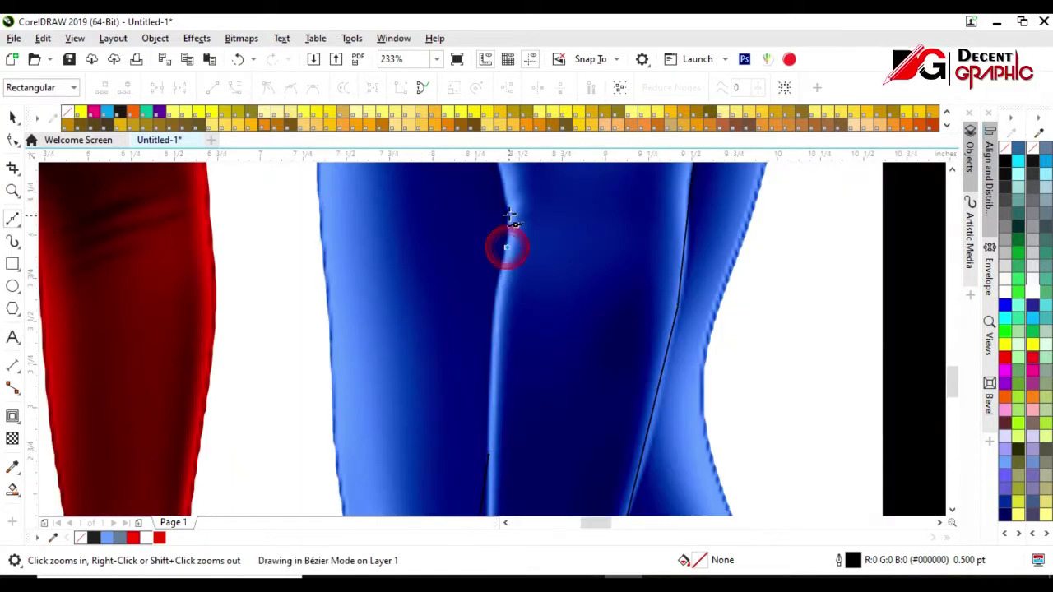
scroll(554, 286, down, 2)
key(F10)
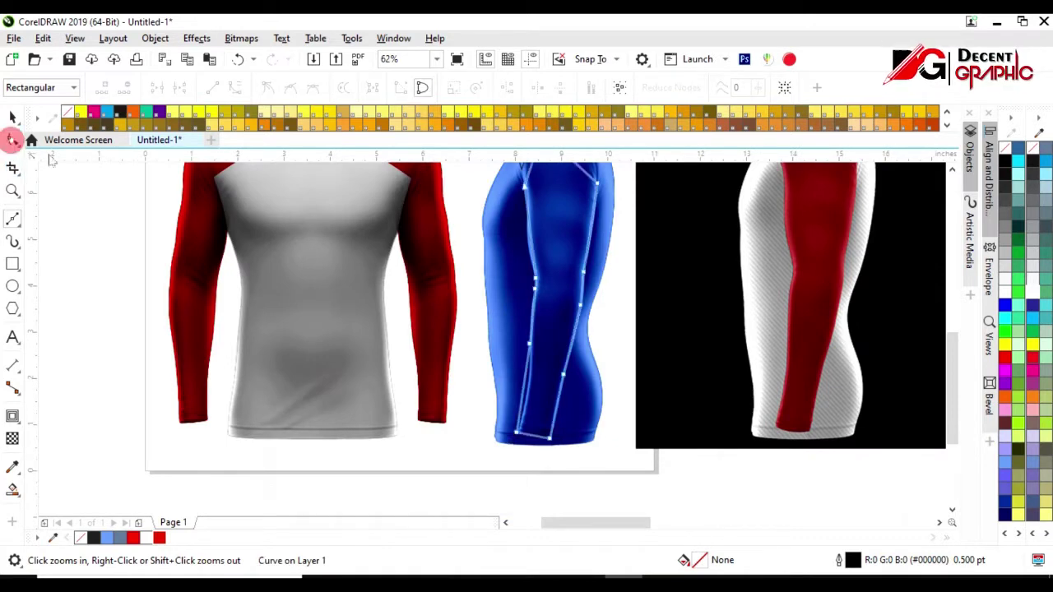
Reshape the curve's nodes around the shoulder and upper sleeve
scroll(526, 247, down, 1)
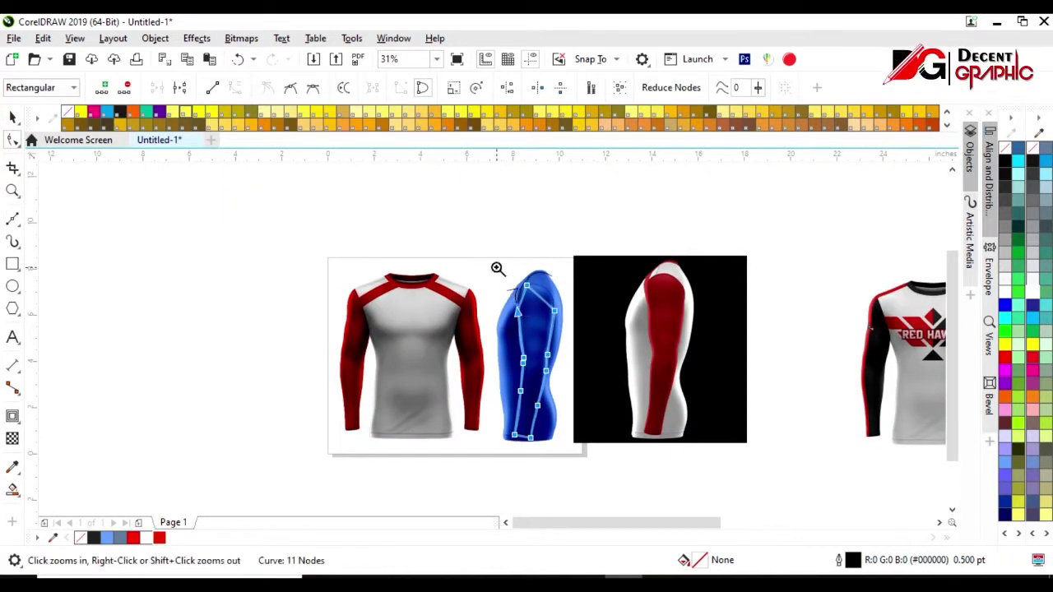
scroll(533, 300, up, 2)
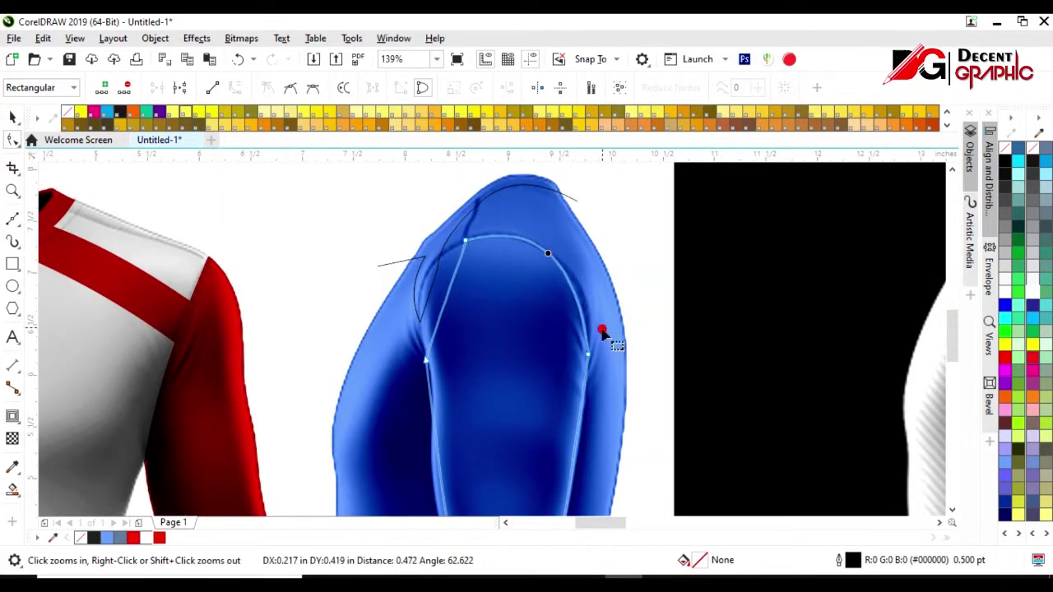
click(602, 331)
scroll(521, 220, up, 1)
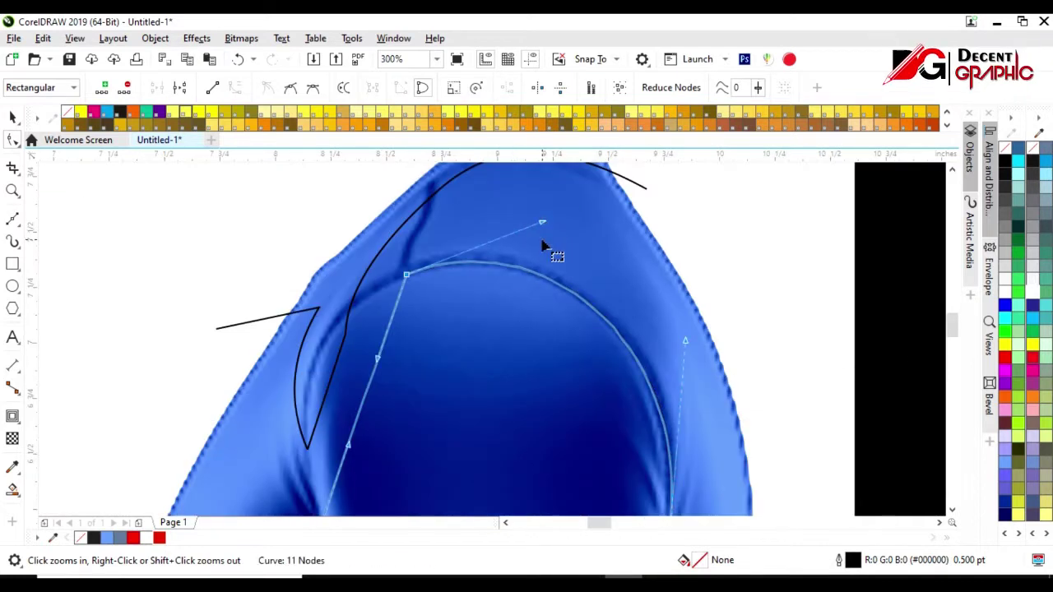
drag(360, 417, 314, 371)
right_click(470, 273)
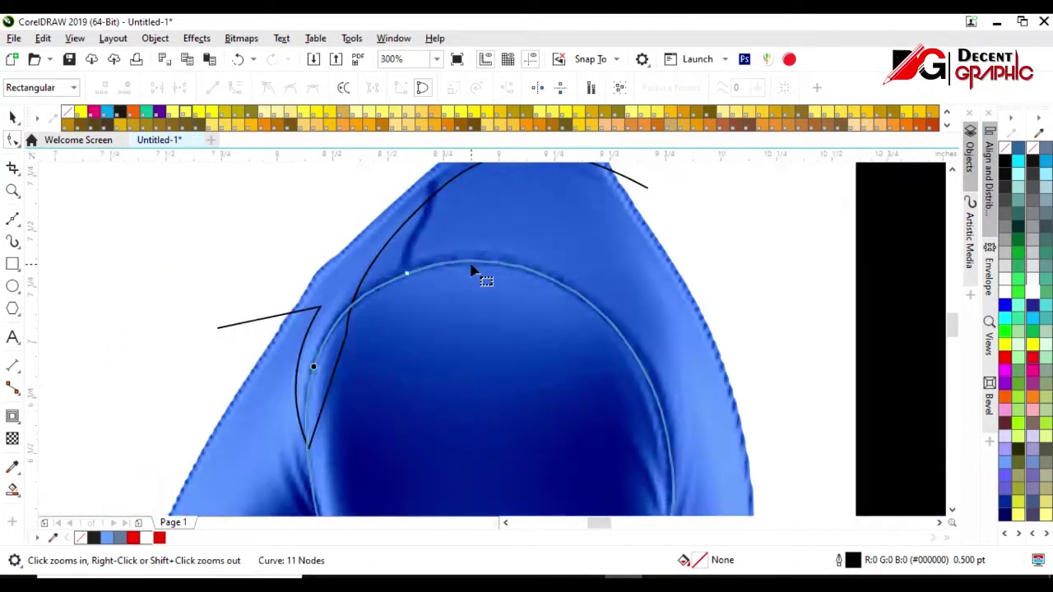
right_click(481, 295)
drag(448, 267, 368, 511)
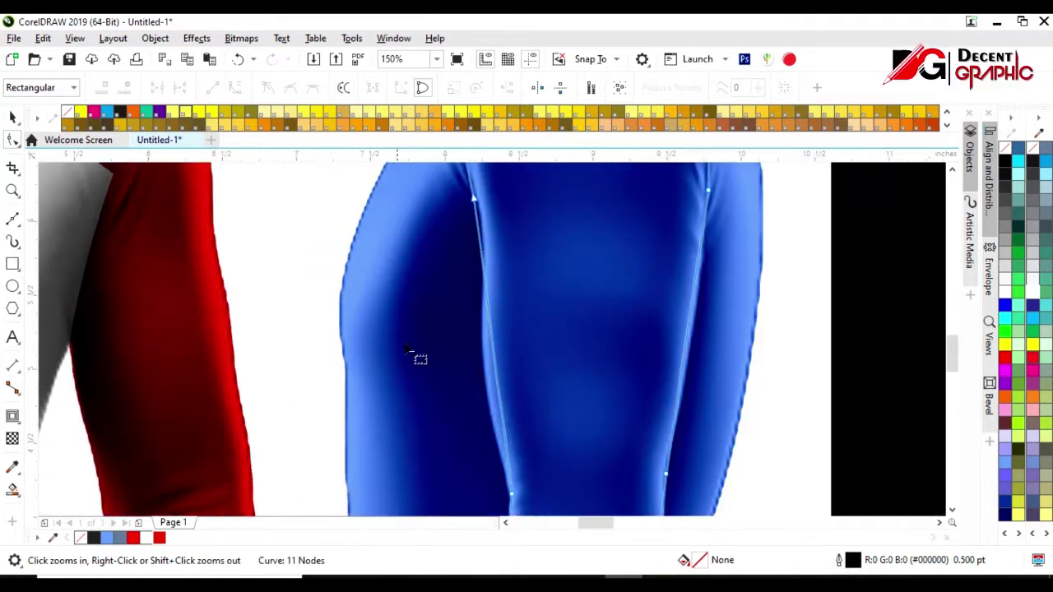
drag(501, 403, 498, 261)
drag(474, 410, 463, 382)
Fit the curve to the lower sleeve edges and round the cuff corner
right_click(527, 355)
click(541, 390)
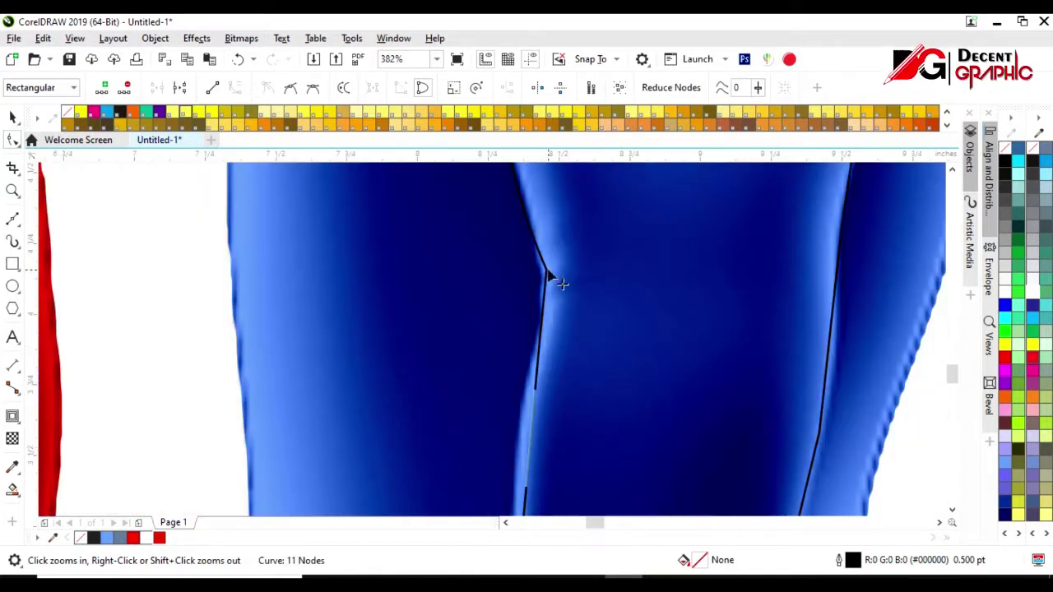
click(545, 305)
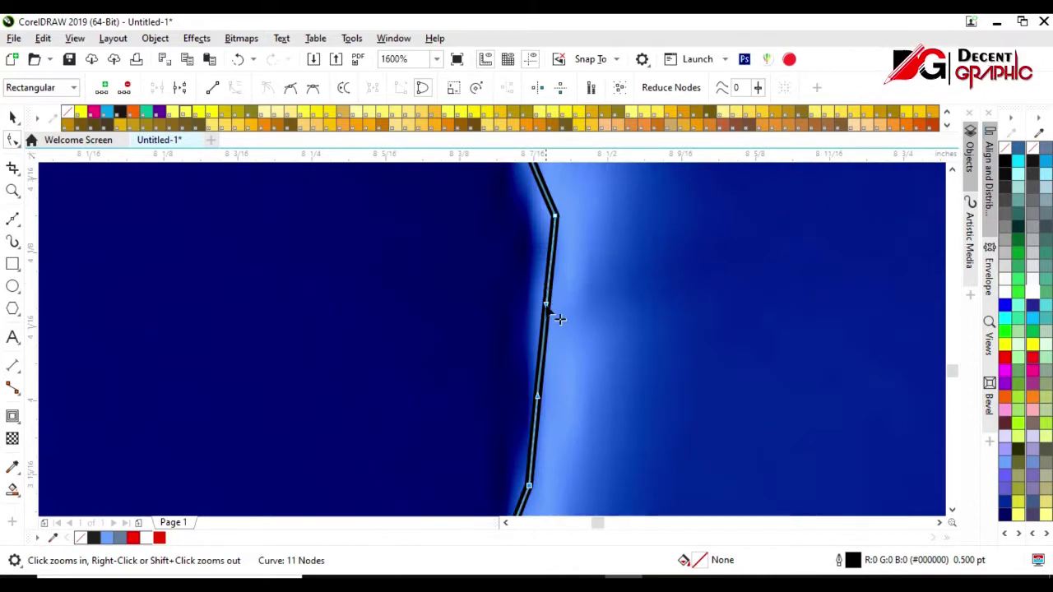
right_click(552, 273)
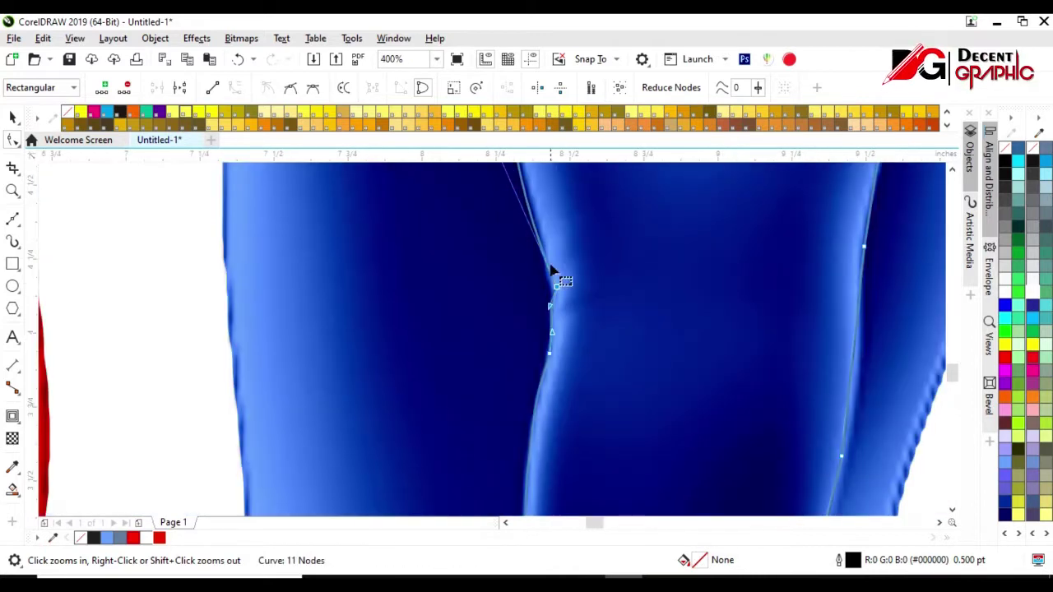
right_click(569, 317)
drag(588, 329, 493, 505)
key(F10)
drag(505, 335, 514, 350)
scroll(509, 486, up, 3)
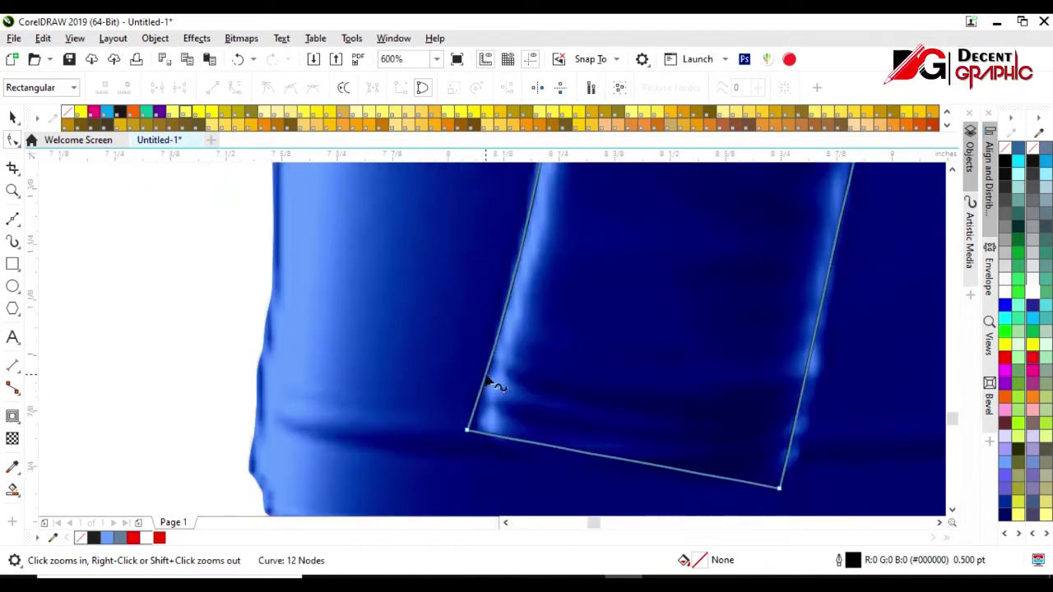
drag(573, 455, 540, 464)
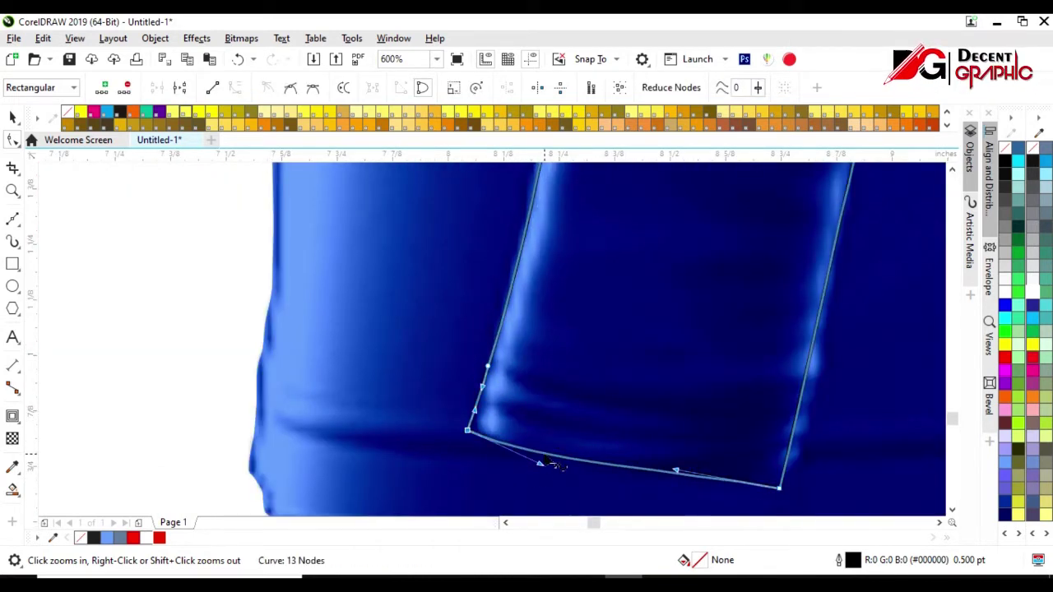
click(697, 476)
drag(833, 311, 815, 408)
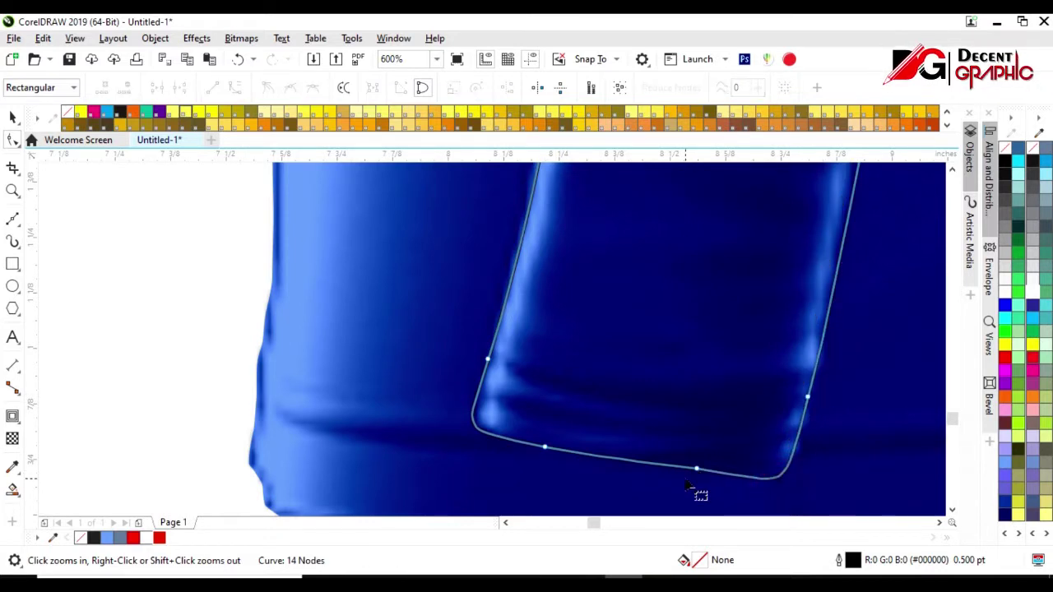
Fine-tune the remaining nodes so the curve follows the sleeve edge
scroll(689, 486, down, 4)
drag(688, 453, 774, 292)
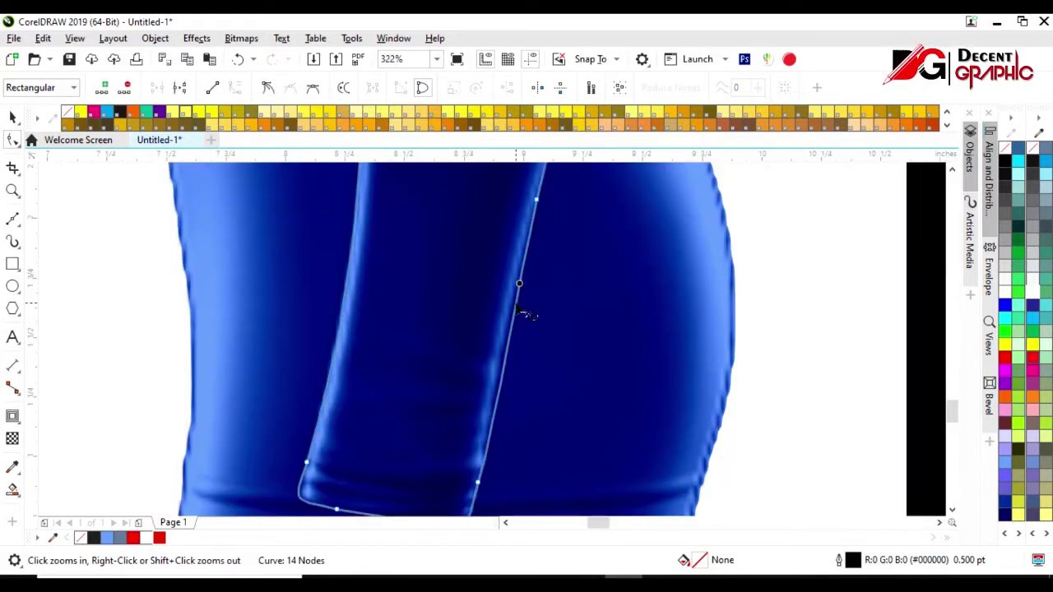
scroll(546, 402, down, 2)
scroll(560, 431, down, 2)
scroll(612, 264, up, 4)
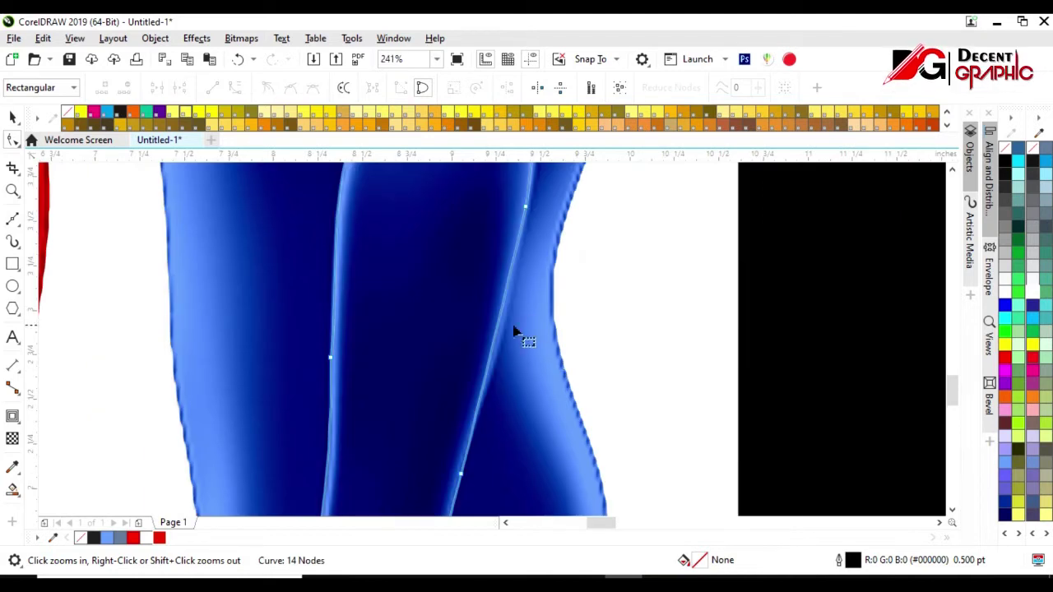
drag(510, 301, 518, 368)
scroll(516, 408, down, 2)
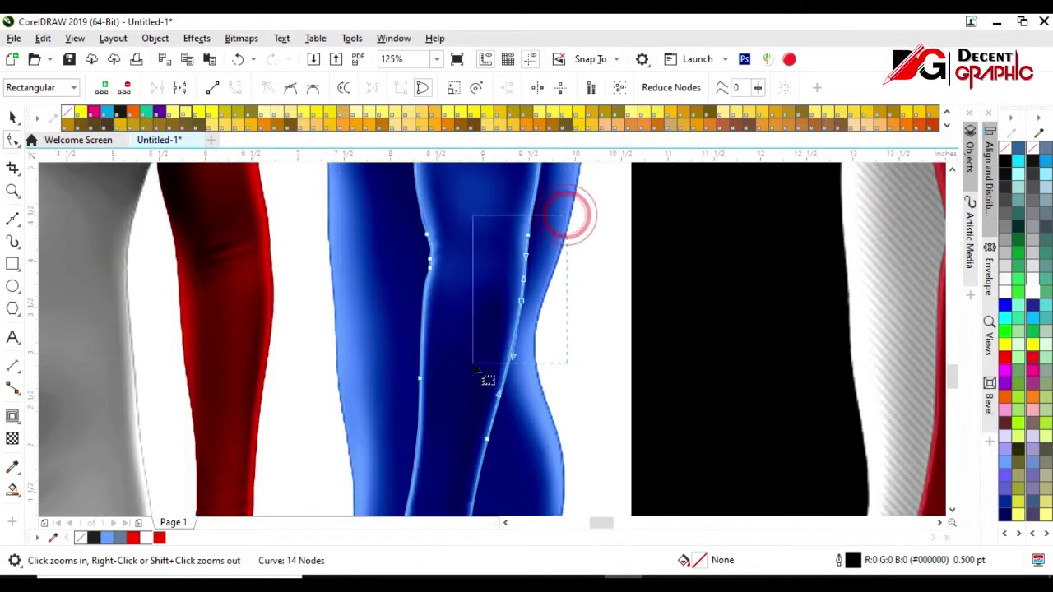
drag(564, 212, 486, 376)
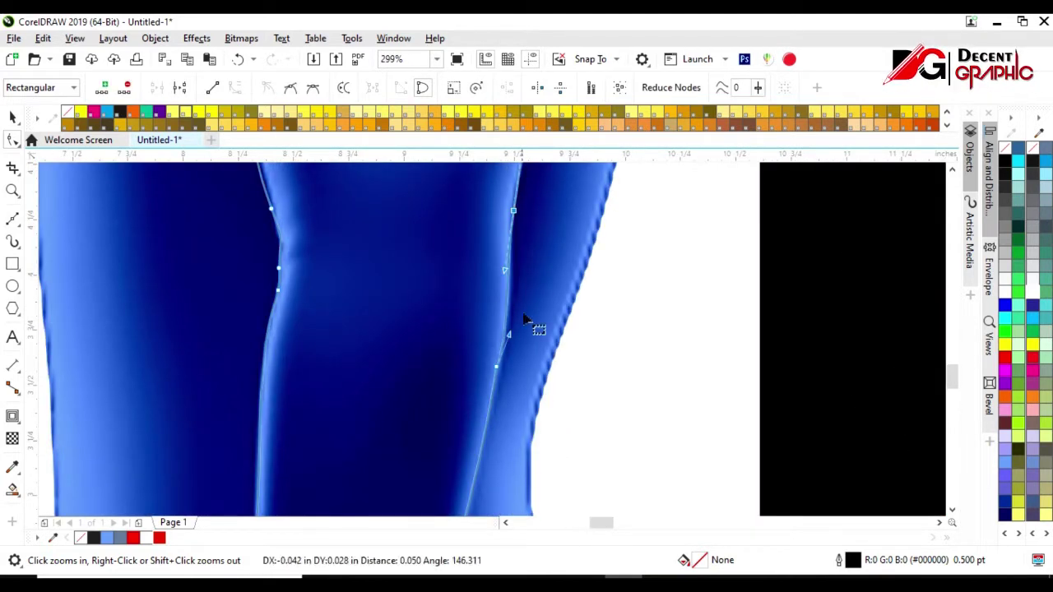
scroll(514, 434, down, 2)
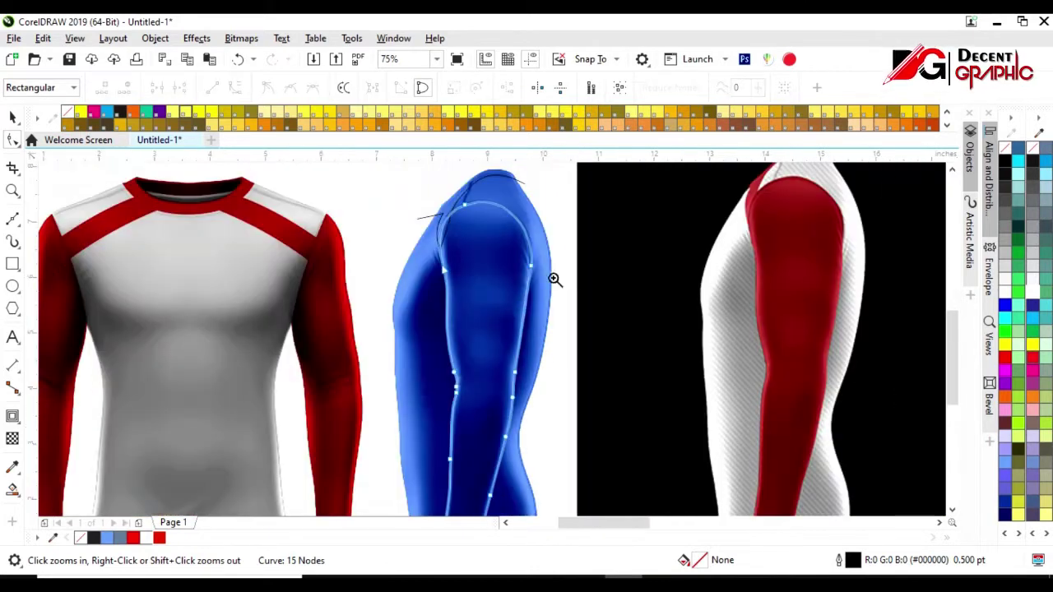
scroll(557, 280, up, 2)
drag(503, 315, 518, 332)
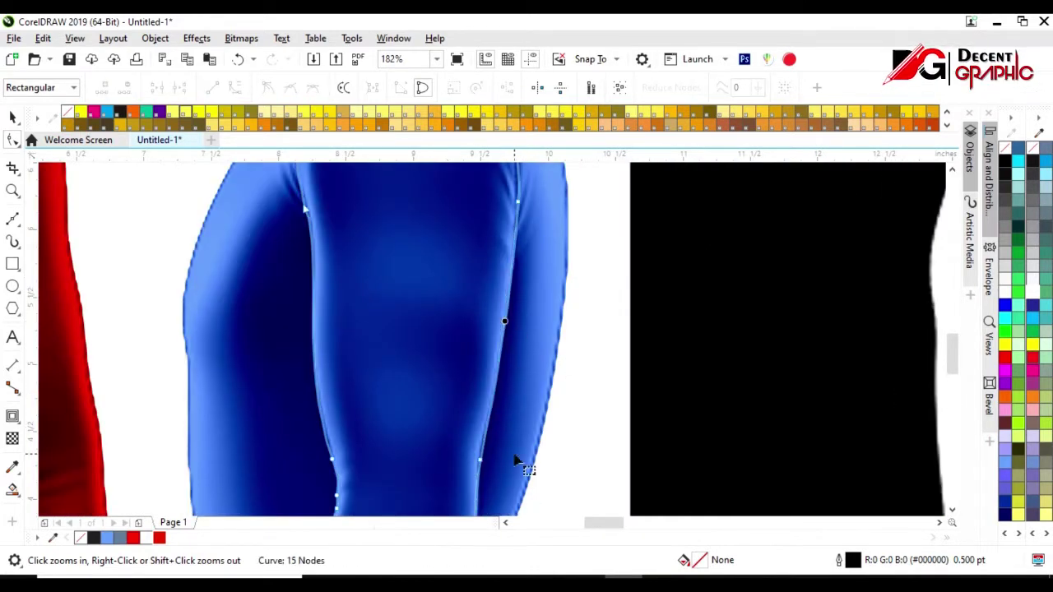
scroll(514, 461, down, 2)
key(space)
Fill the sleeve curve red and Smart Fill the shoulder top in red
click(160, 539)
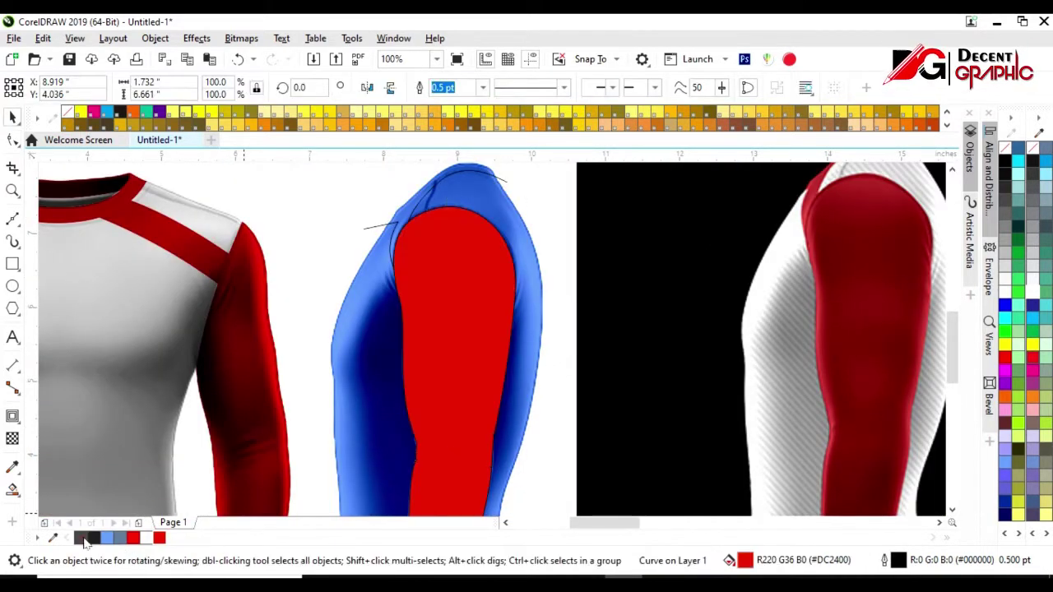
click(12, 489)
click(449, 186)
key(space)
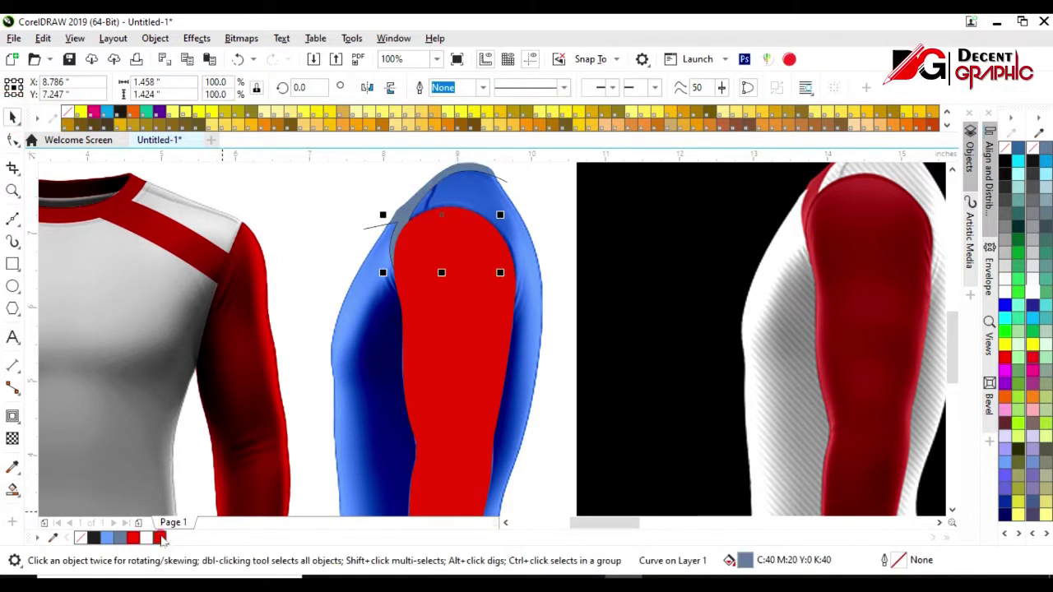
click(160, 538)
click(365, 223)
Delete the blue-tinted sleeve image from the side view
click(374, 369)
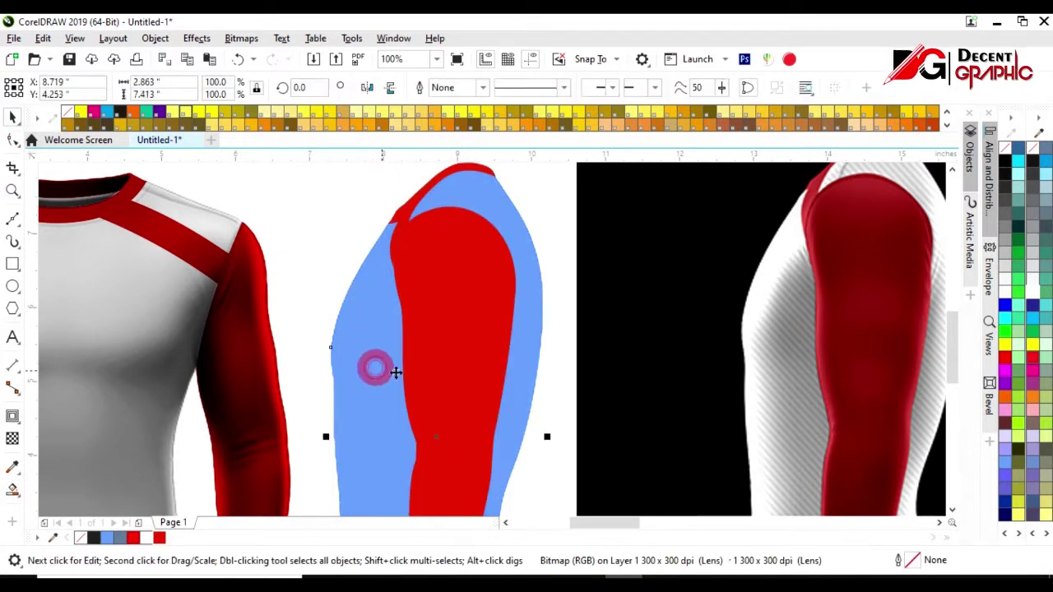
key(Delete)
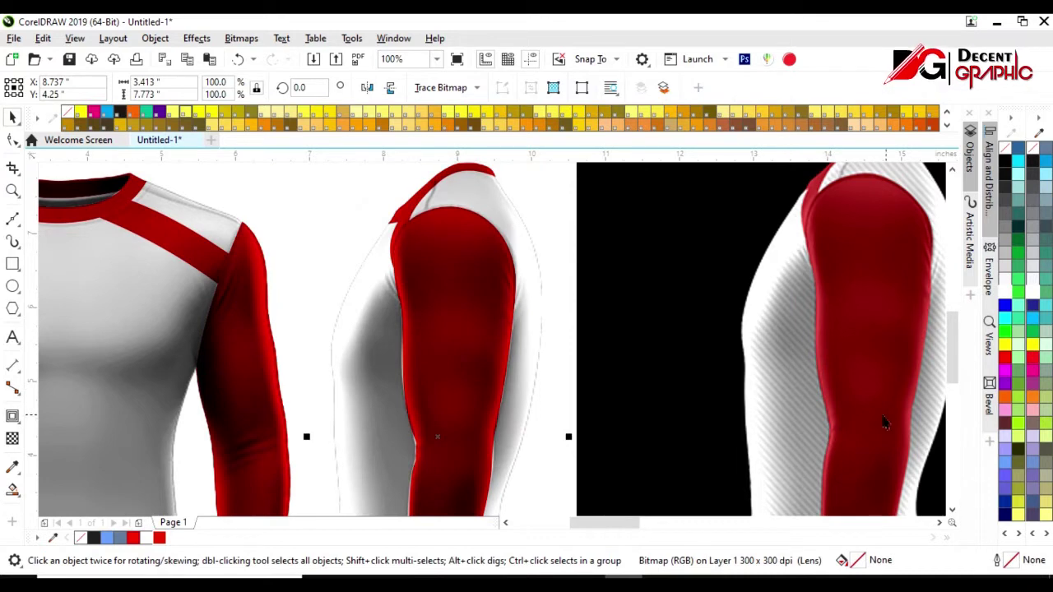
click(12, 218)
scroll(284, 318, down, 1)
scroll(585, 239, up, 2)
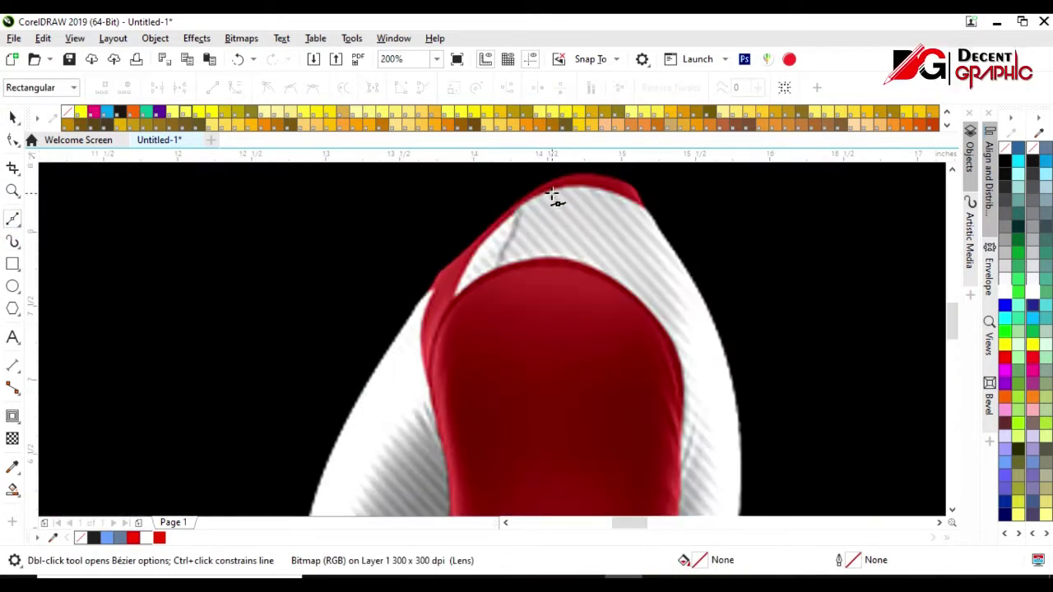
Set the line's outline width to 3.0 pt
click(11, 117)
click(486, 88)
click(453, 148)
click(486, 87)
click(453, 171)
click(486, 87)
click(452, 186)
Snap the line onto the shoulder node and colour its outline light grey
scroll(593, 247, down, 2)
drag(610, 265, 742, 413)
drag(677, 341, 482, 335)
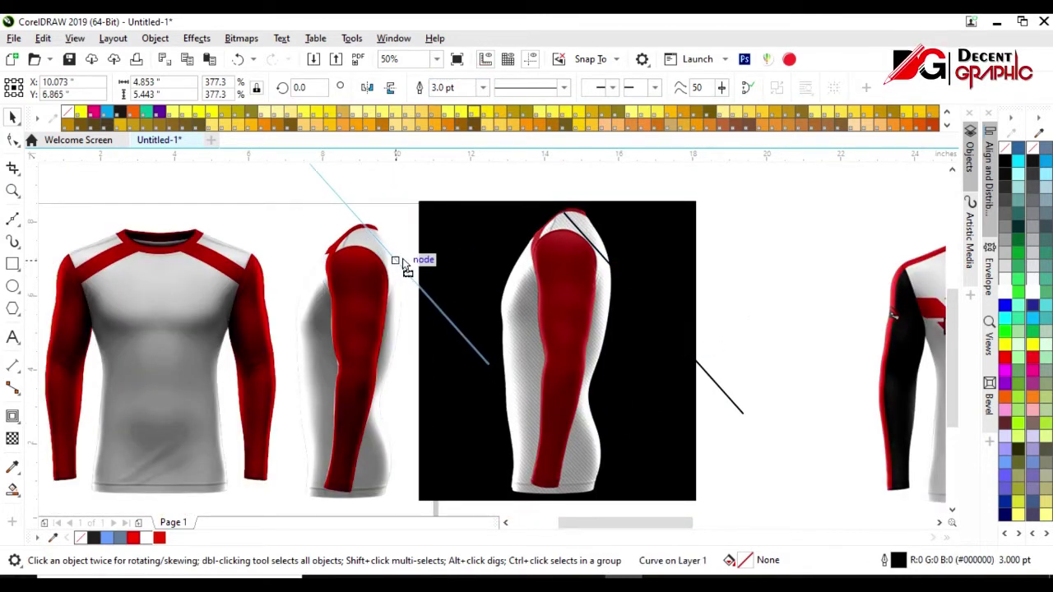
drag(403, 268, 402, 265)
scroll(380, 237, up, 1)
scroll(379, 237, up, 1)
right_click(1004, 267)
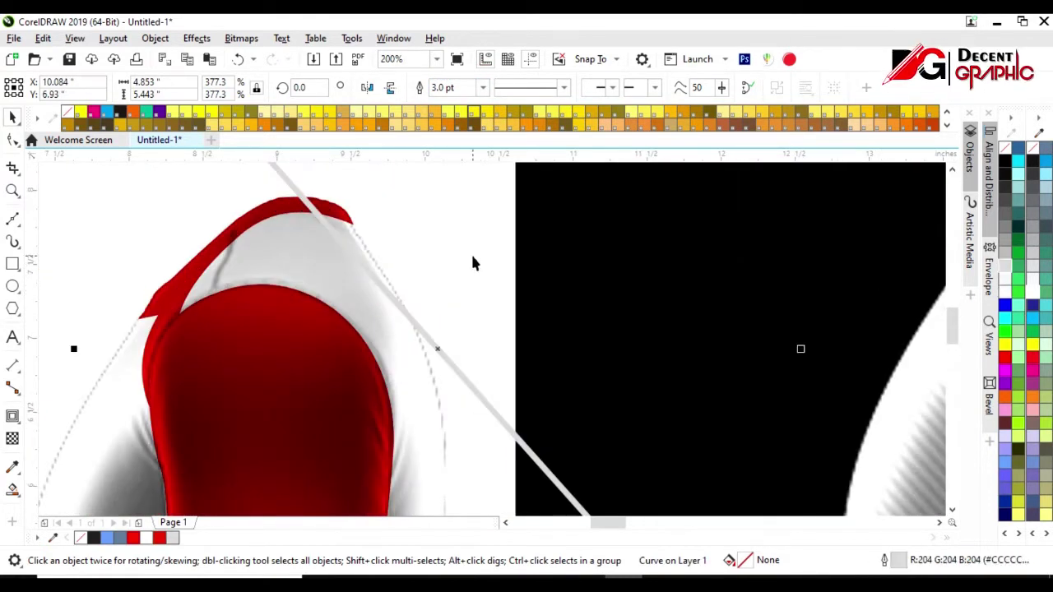
scroll(463, 255, down, 1)
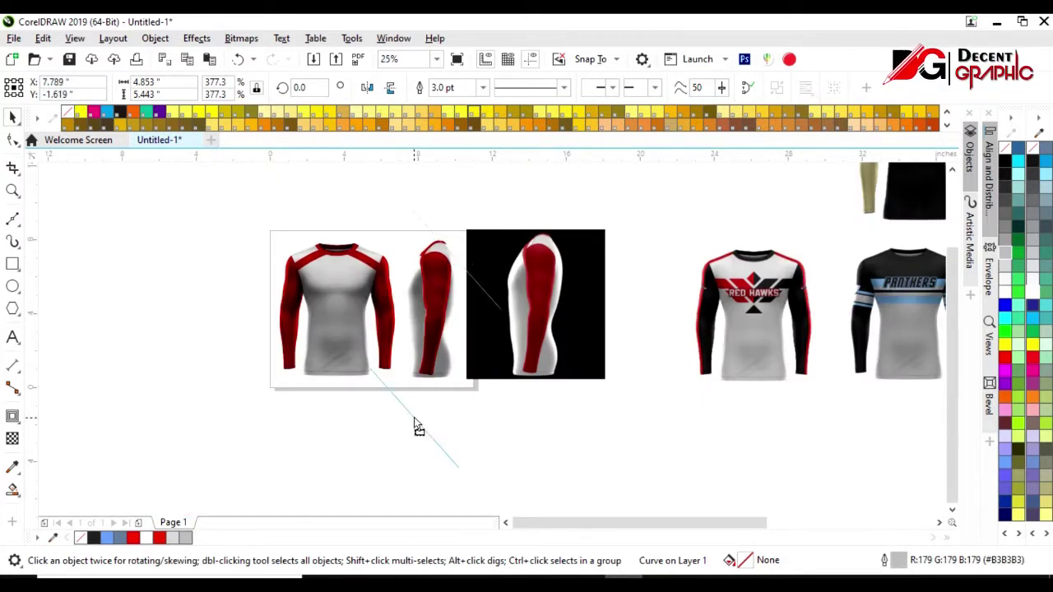
Blend the two diagonal grey lines together with 50 steps
click(498, 301)
shift+click(437, 395)
scroll(435, 385, up, 1)
click(15, 421)
click(74, 418)
drag(504, 237, 517, 486)
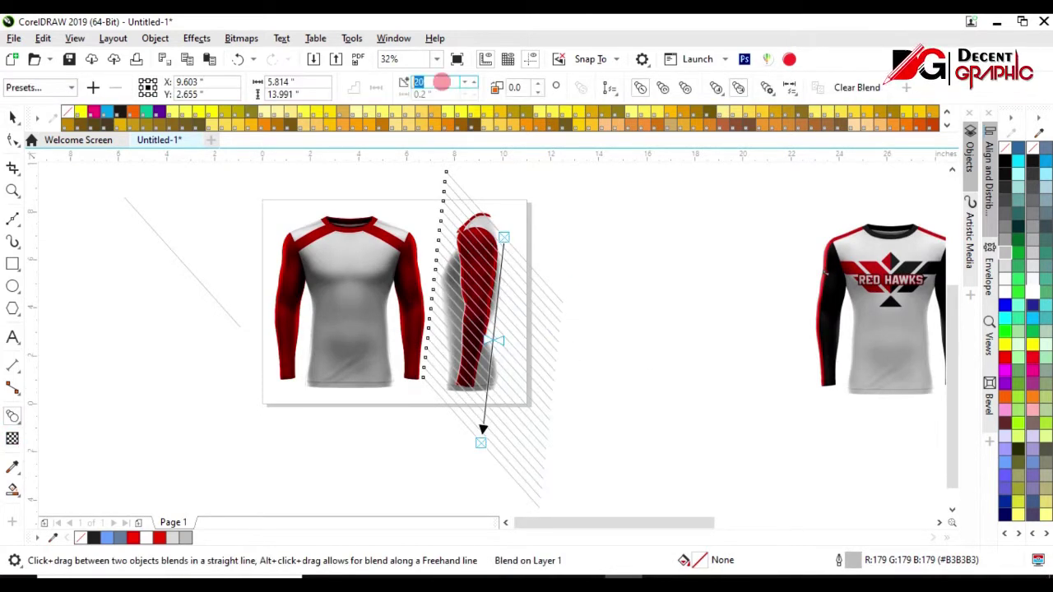
text(50)
key(Return)
Raise the line blend to 100 steps
scroll(490, 301, up, 3)
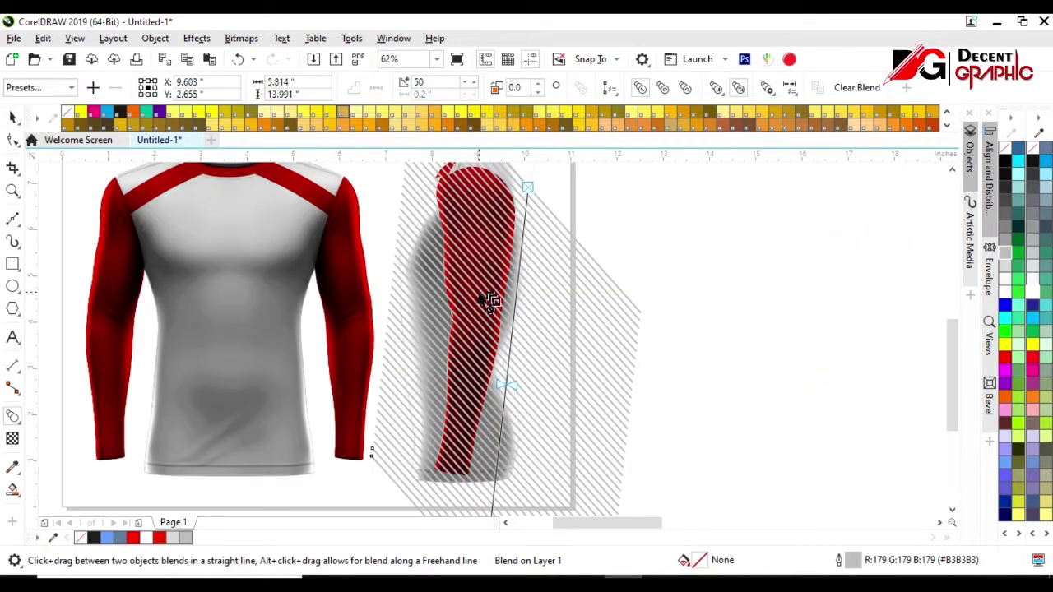
text(60)
key(Return)
click(445, 80)
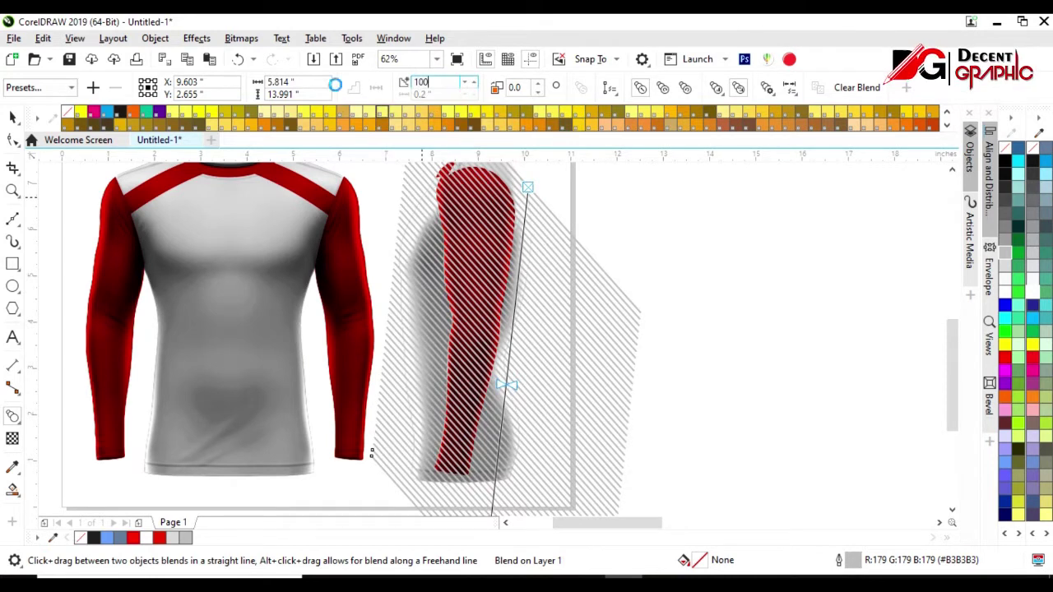
key(Return)
key(space)
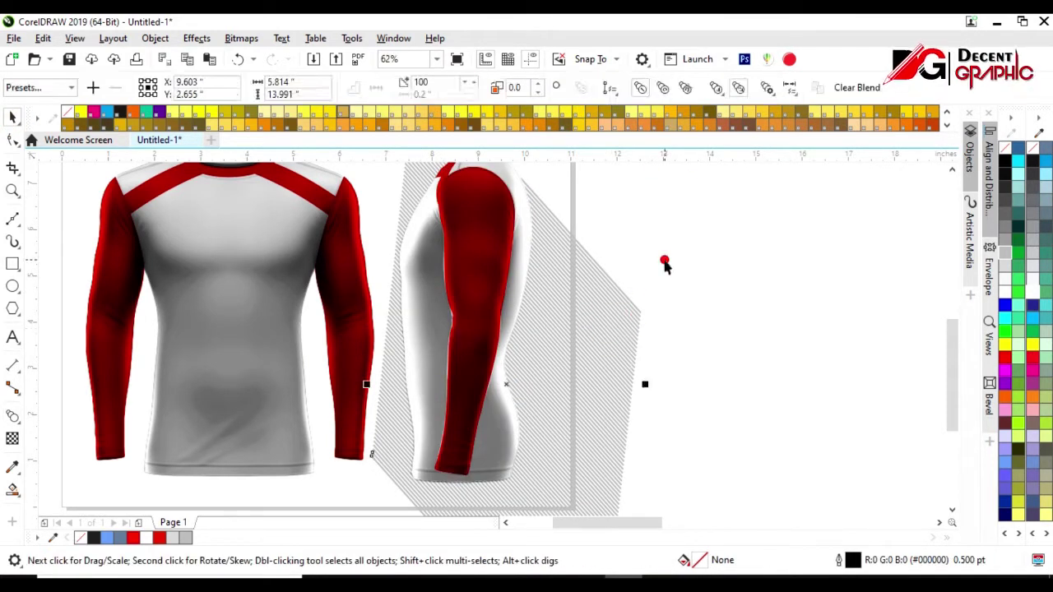
Delete the shaded sleeve image and try moving the stripe blend, then undo the move
click(513, 291)
key(Delete)
click(700, 223)
drag(609, 338, 705, 343)
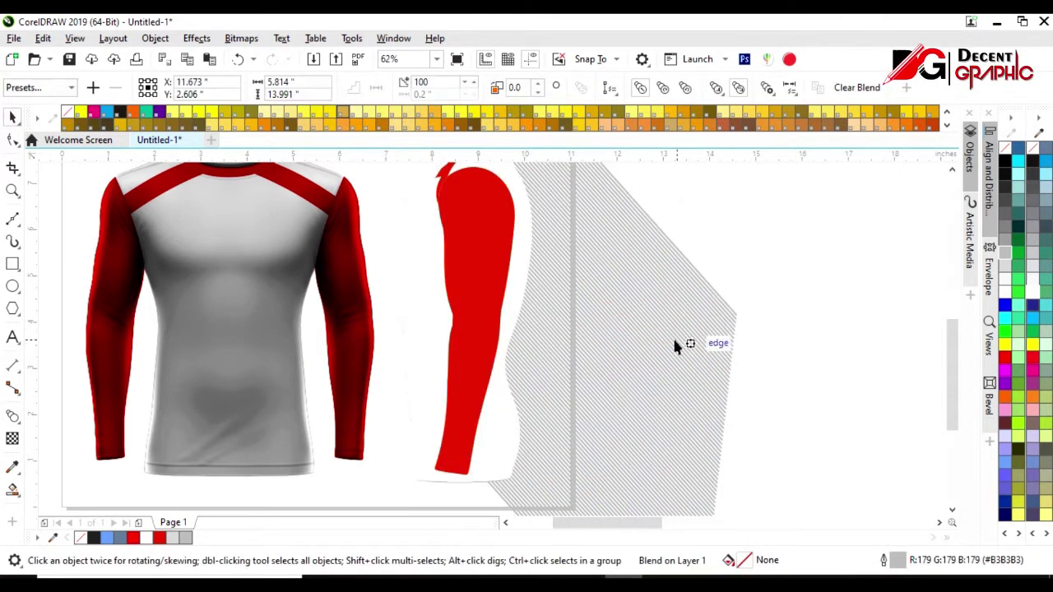
key(ctrl+z)
Break the blend apart into separate lines and rotate one line to horizontal
right_click(670, 349)
click(663, 357)
right_click(688, 326)
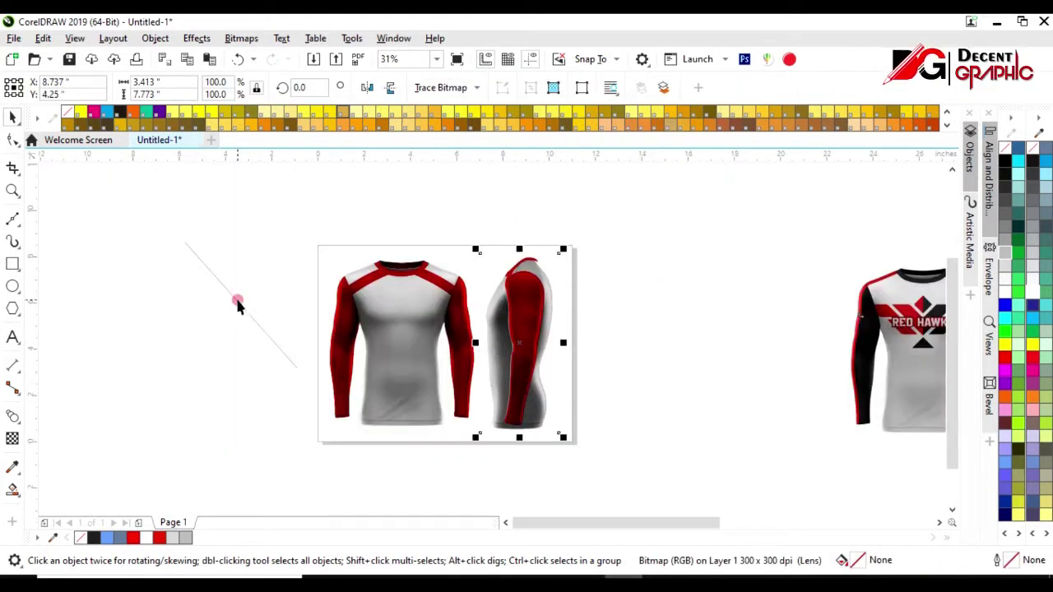
click(237, 303)
click(302, 372)
drag(326, 298, 237, 305)
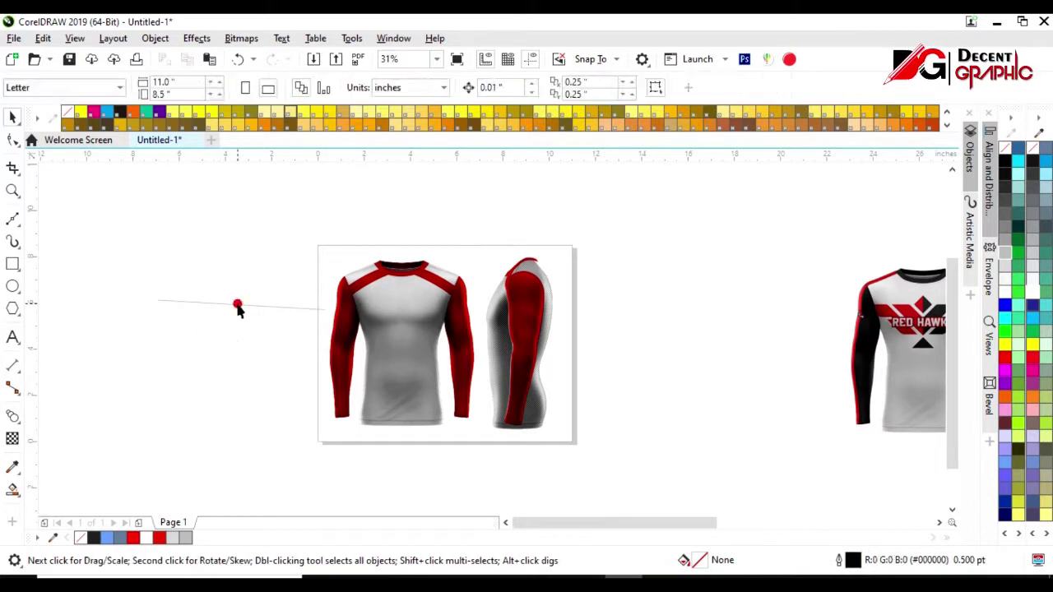
Give the horizontal line a 3.0 pt outline and stretch it rightward
scroll(201, 300, up, 2)
key(F10)
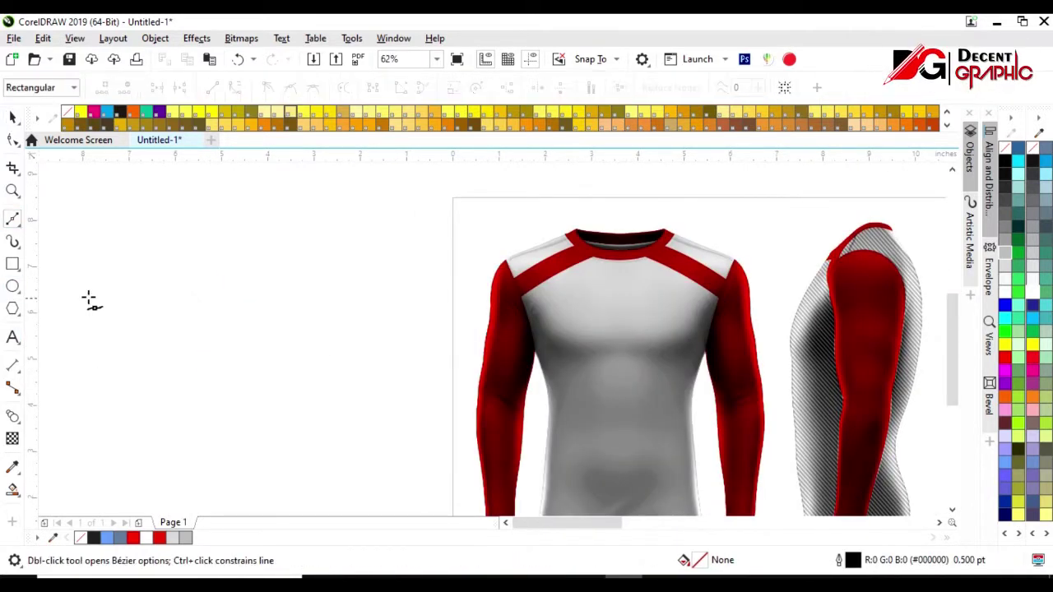
click(13, 117)
click(482, 87)
click(454, 183)
click(337, 207)
scroll(337, 207, down, 2)
drag(372, 248, 393, 248)
Copy the line further down and blend the two lines with 100 steps
drag(300, 224, 298, 383)
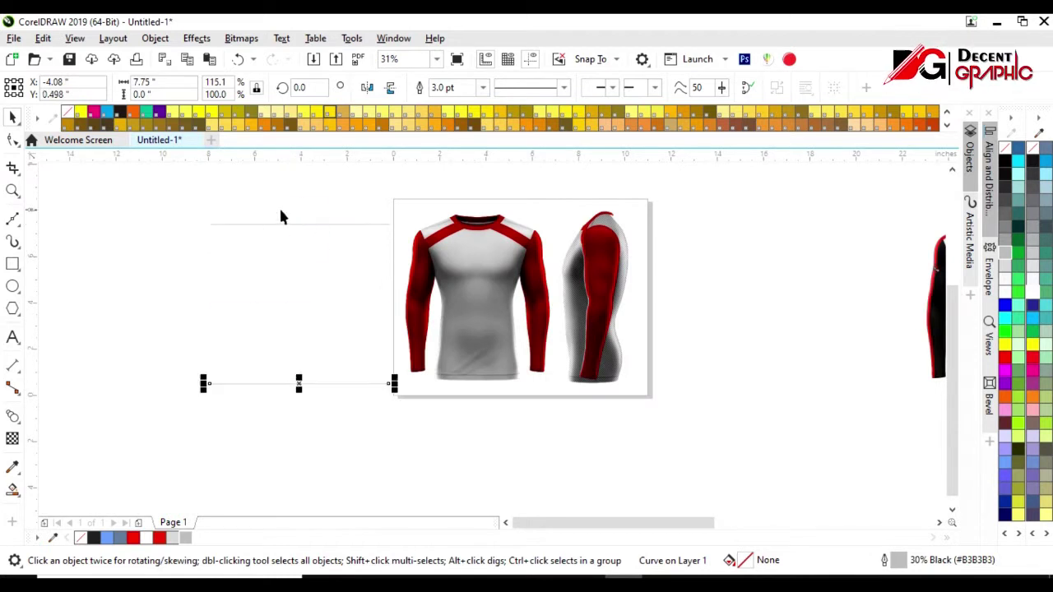
shift+click(273, 224)
click(12, 415)
drag(299, 224, 299, 383)
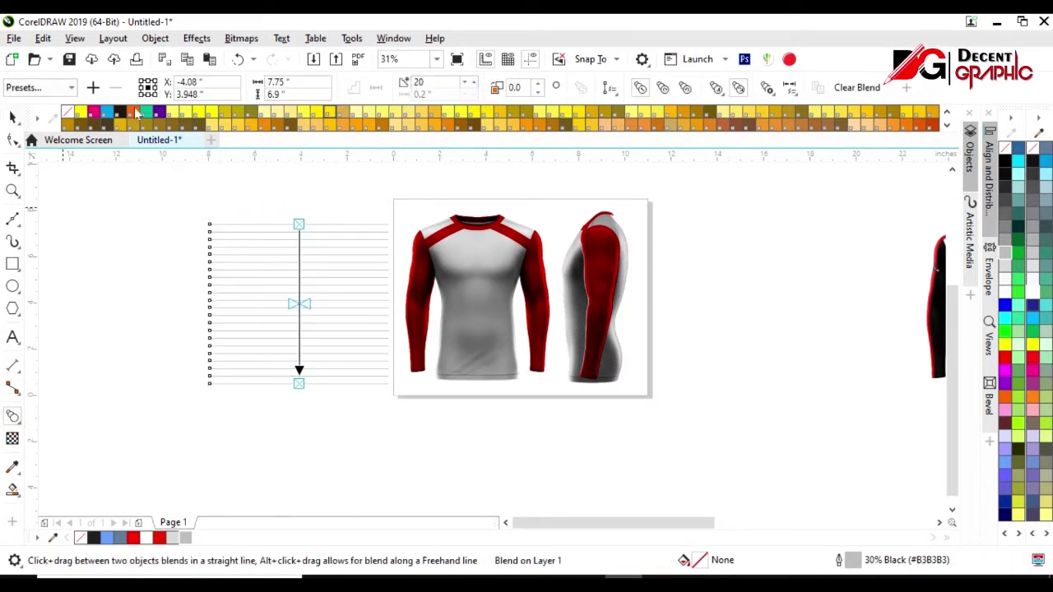
text(100)
key(Return)
Move the line blend onto the front shirt and send it behind the shirt image
click(12, 117)
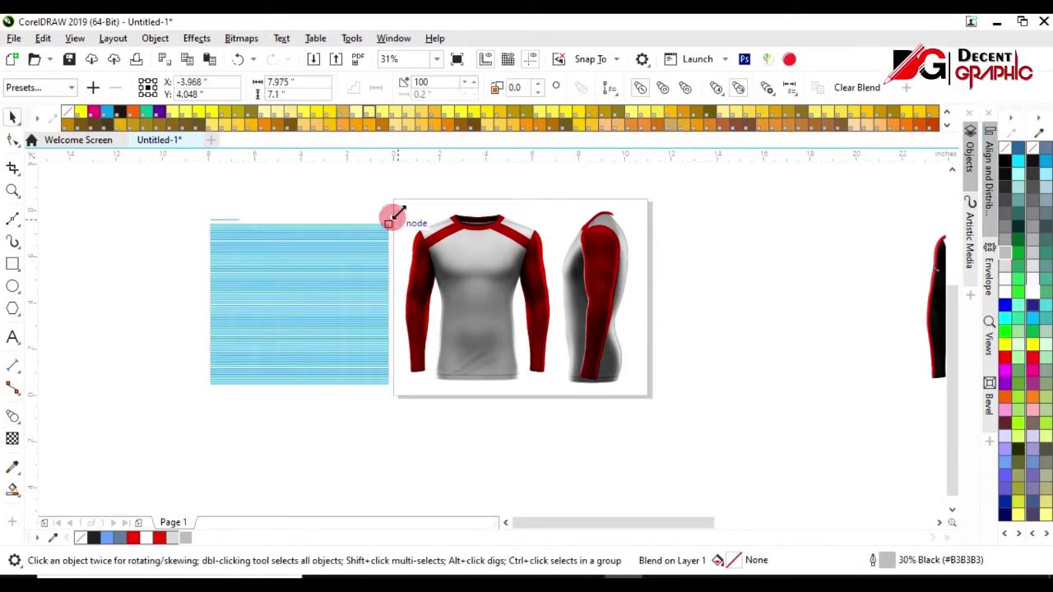
drag(224, 329, 393, 325)
key(shift+Page_Down)
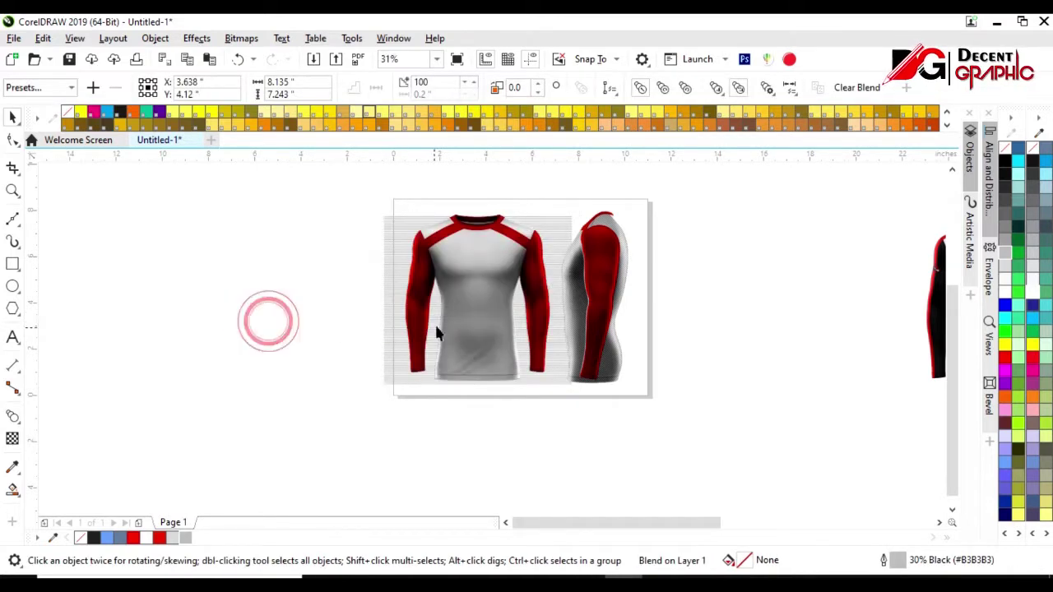
click(416, 329)
click(384, 236)
Select all eight mockup objects and fit the view to them
click(383, 255)
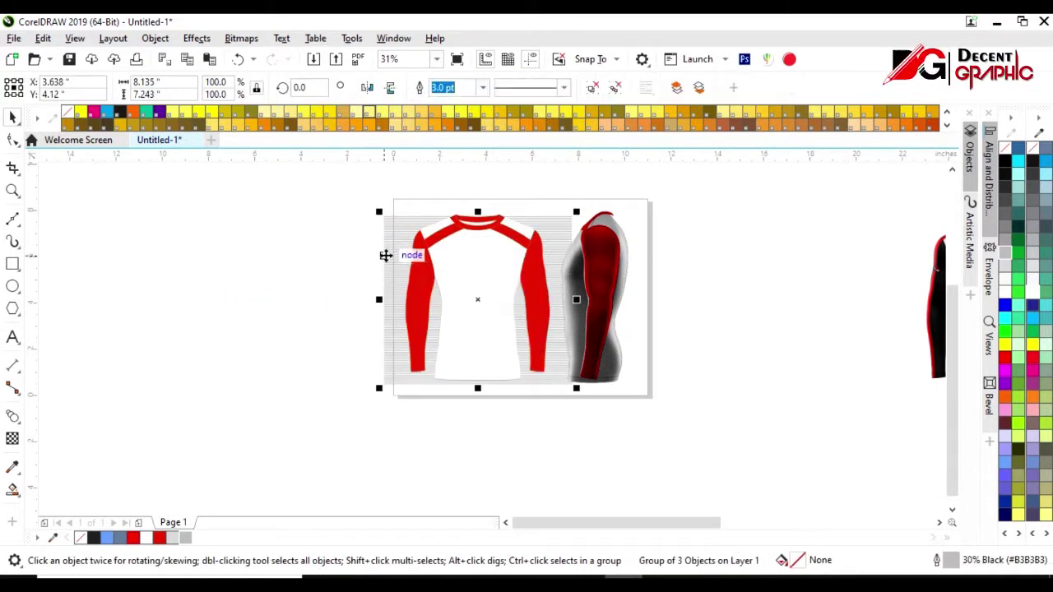
click(397, 266)
drag(357, 193, 667, 427)
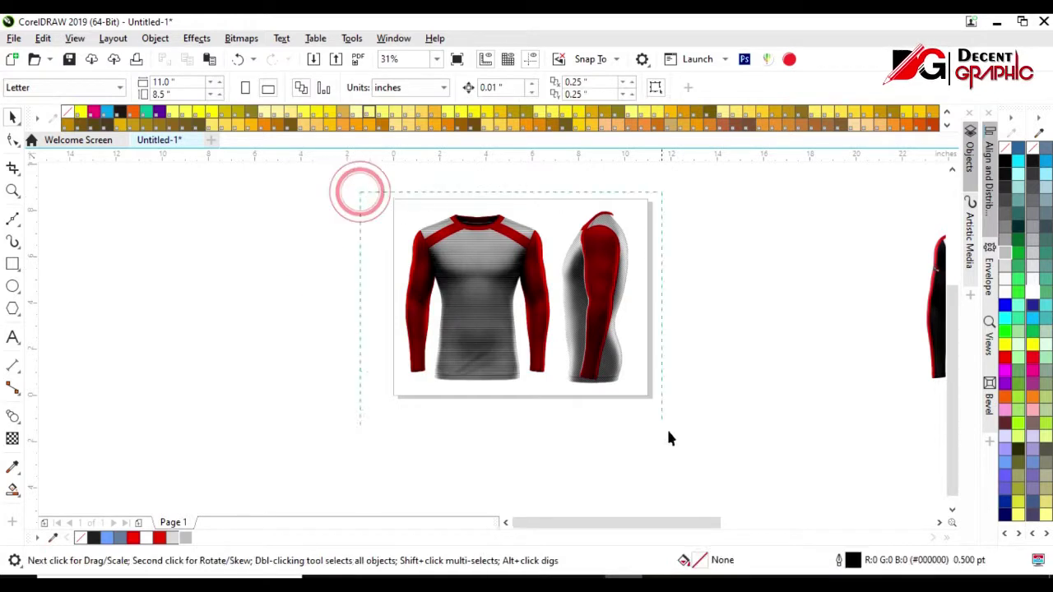
key(shift+F2)
scroll(550, 301, down, 4)
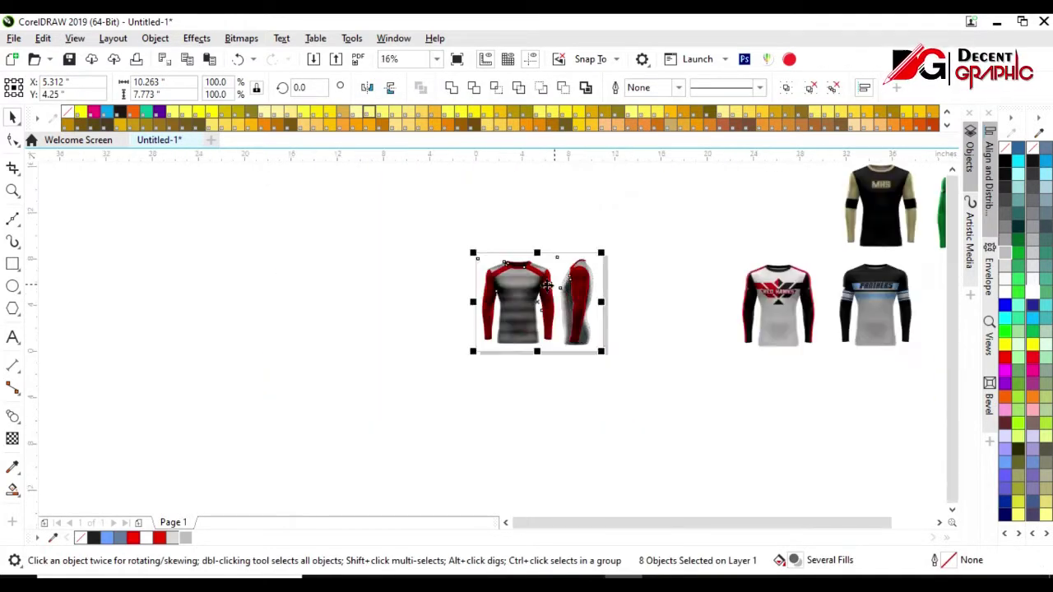
Place a duplicate of the shirt mockups to the left and delete the front shirt's shaded image
drag(543, 305, 395, 306)
click(523, 326)
key(shift+F2)
key(Delete)
Remove the clipping frames from the front and right shirts, cancelling the content-loss prompt
click(452, 280)
ctrl+click(437, 324)
right_click(440, 324)
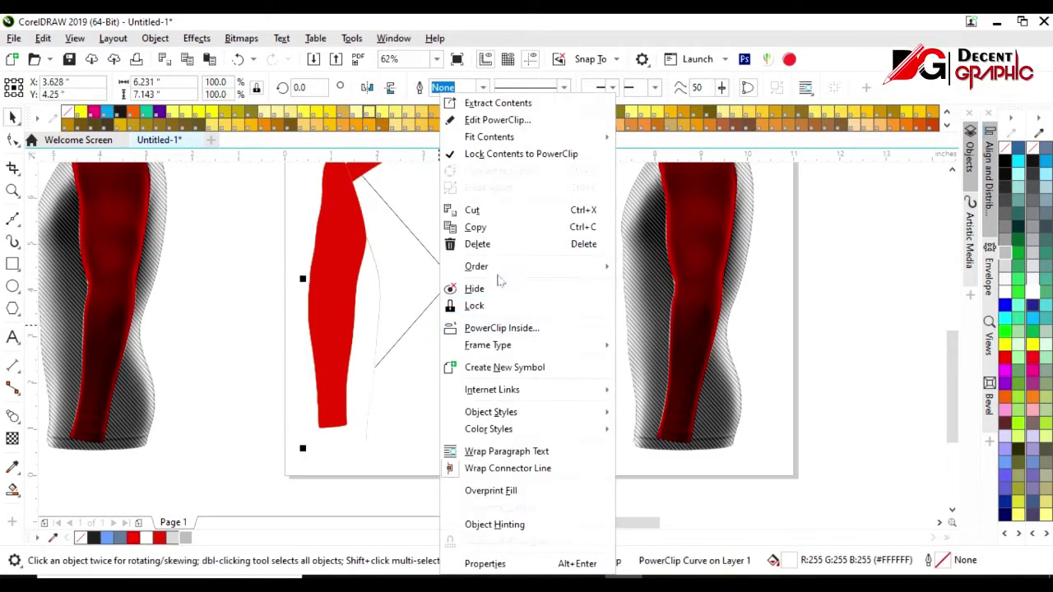
click(681, 387)
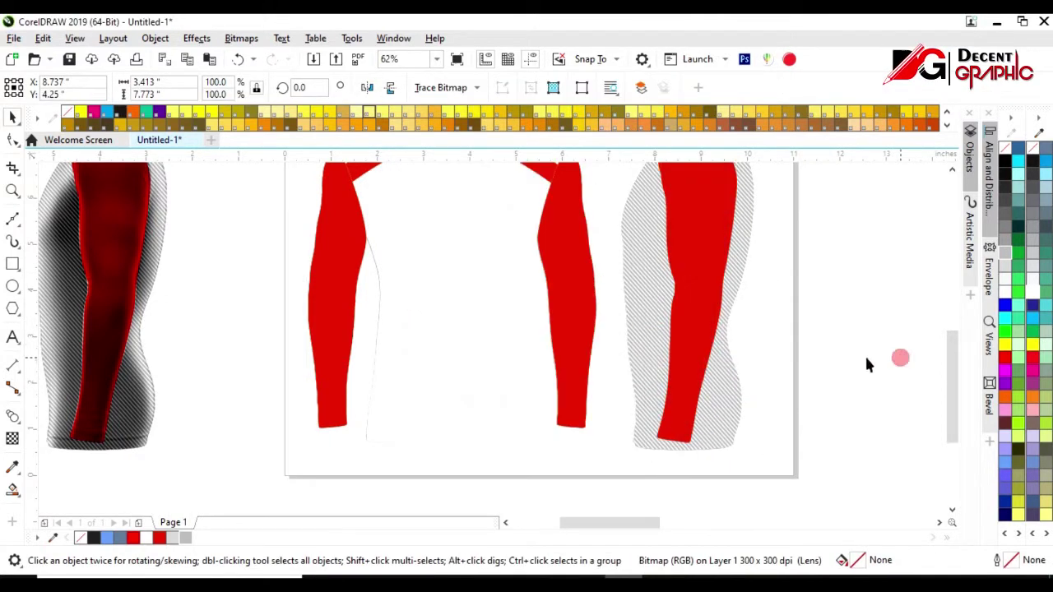
right_click(736, 346)
click(634, 386)
click(638, 335)
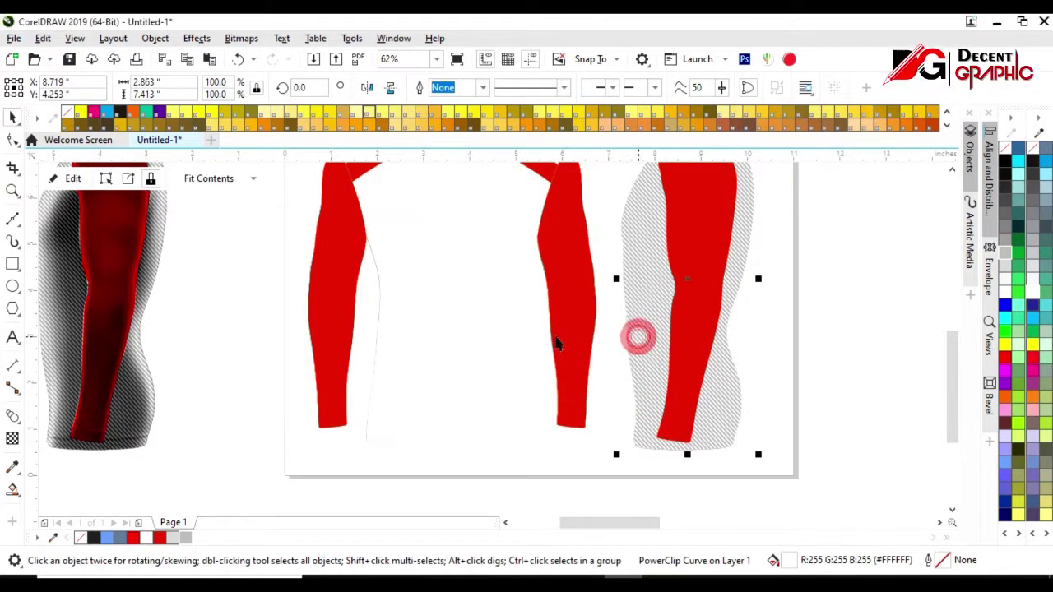
Restore the shirt photos with undo and move the Red Hawks shirt beside the red shirts
click(647, 306)
right_click(649, 312)
click(851, 386)
click(469, 348)
key(ctrl+z)
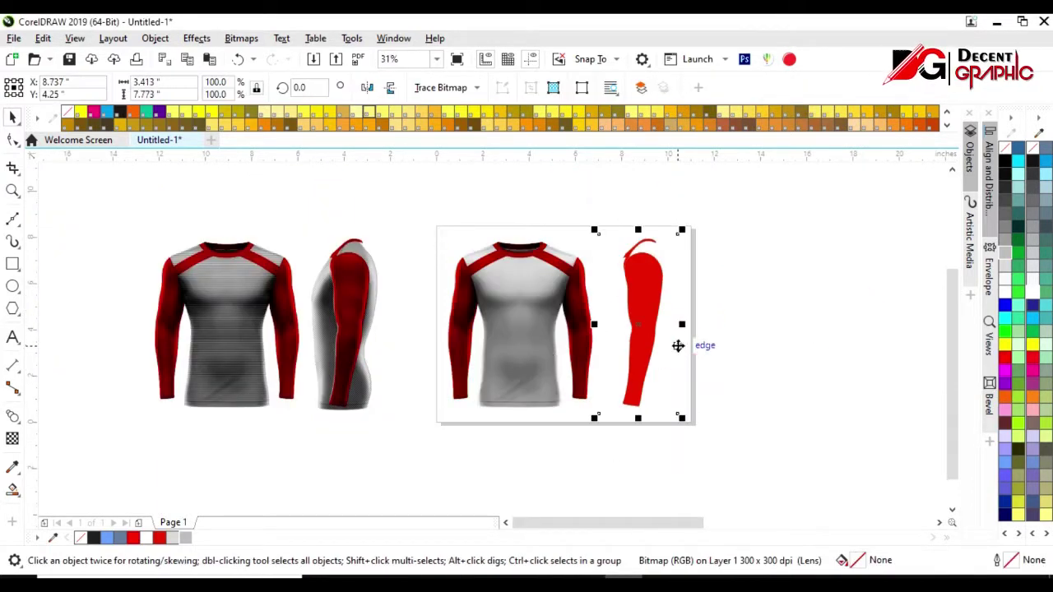
scroll(592, 276, down, 3)
drag(708, 338, 640, 352)
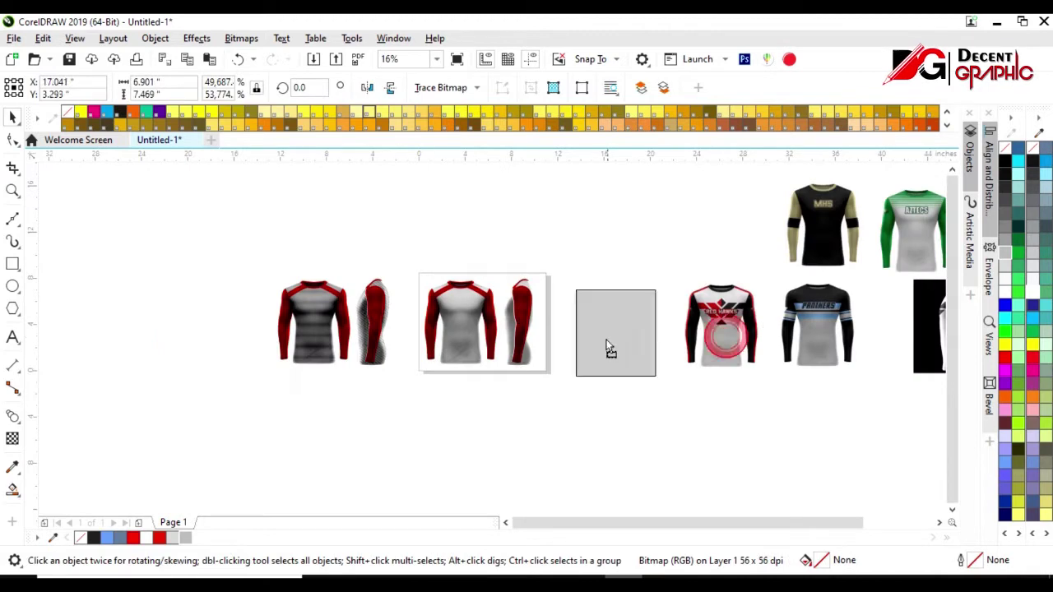
Delete the front shirt photo, leaving the red raglan shapes
scroll(555, 337, up, 1)
key(Escape)
click(329, 250)
key(Delete)
key(Escape)
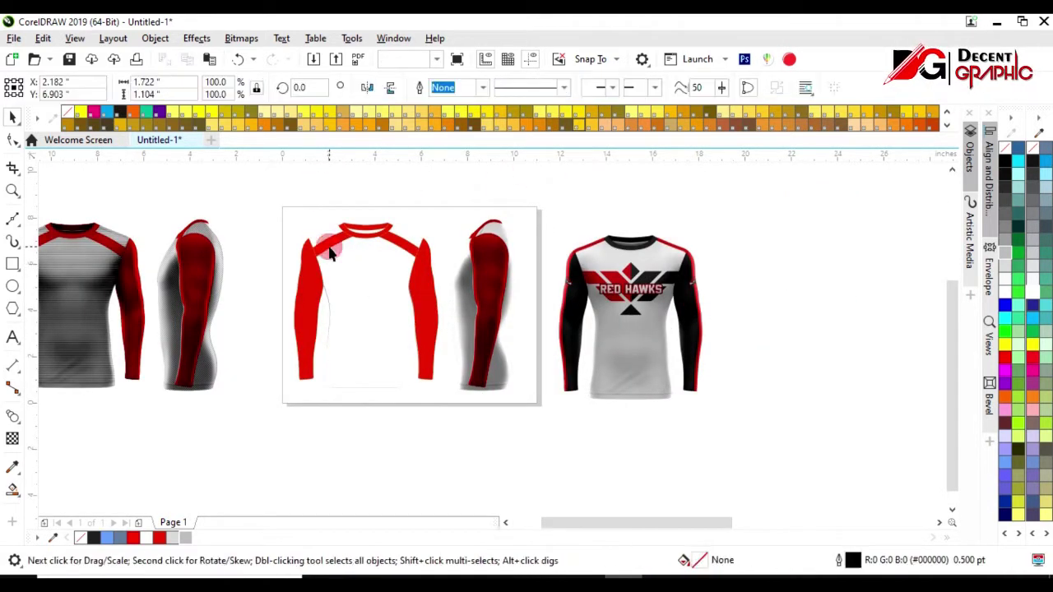
Nudge the red raglan shapes slightly right and down and give them black outlines
scroll(330, 254, up, 3)
click(329, 253)
drag(330, 253, 337, 258)
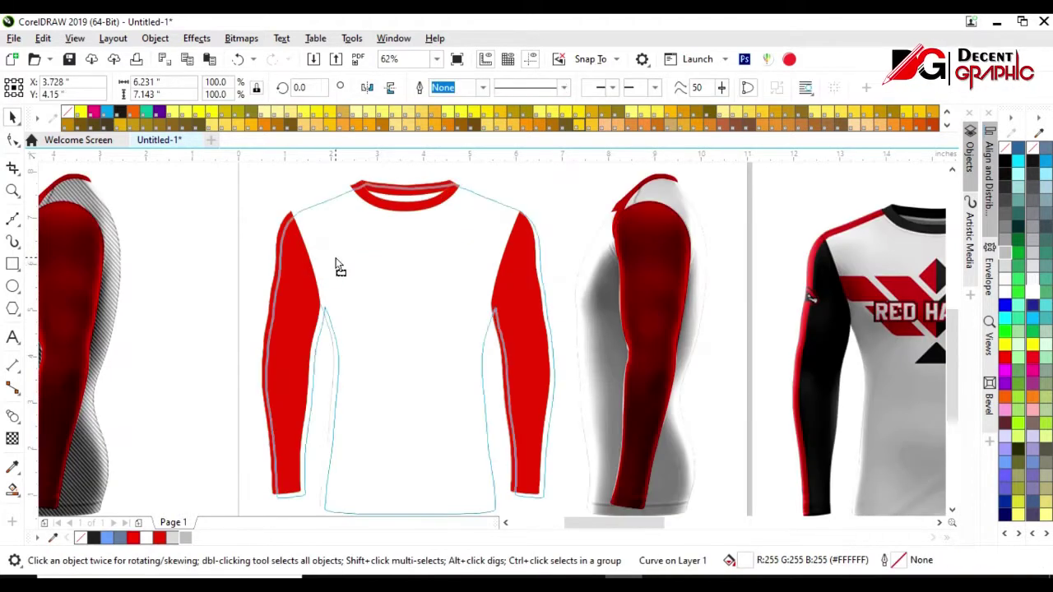
right_click(1004, 160)
Smart-fill a strip along the left sleeve edge and realign the shirt outlines
click(12, 489)
click(278, 251)
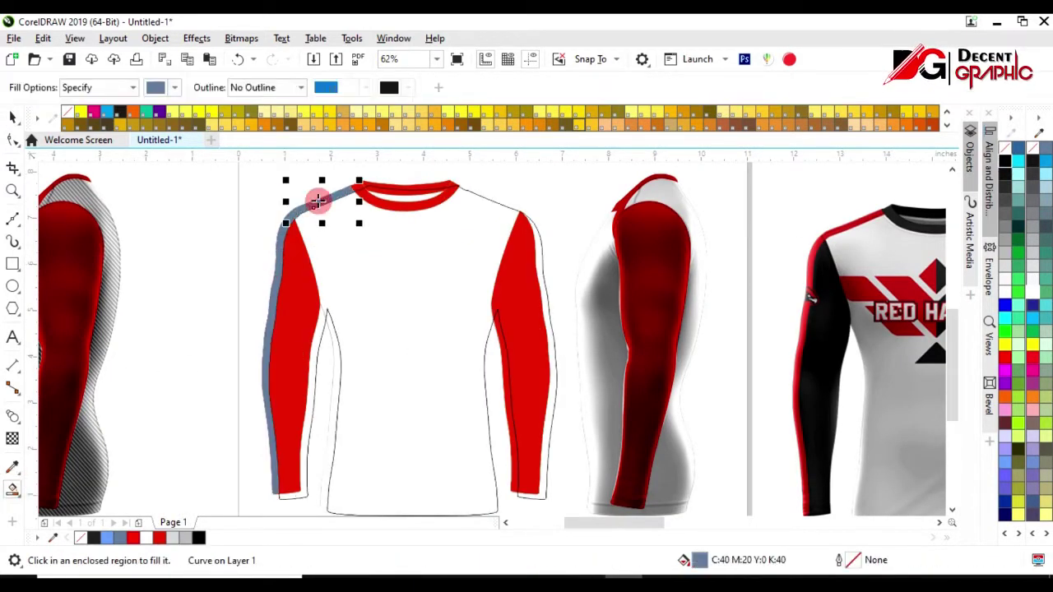
click(12, 118)
drag(376, 337, 361, 344)
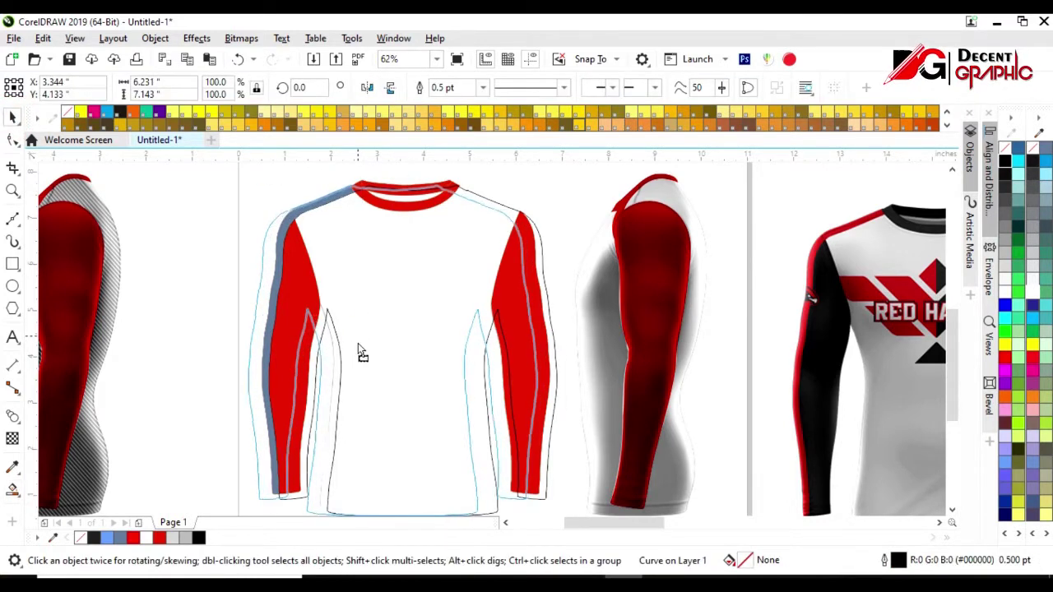
key(Right)
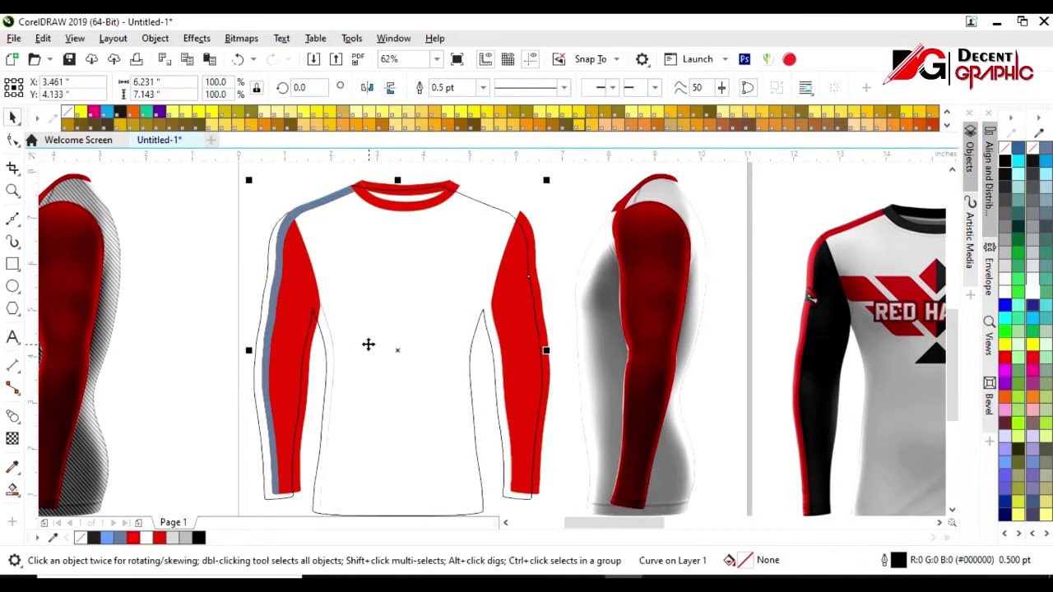
Smart-fill strips along the right shoulder and right sleeve edge, then hide the black outlines
click(12, 489)
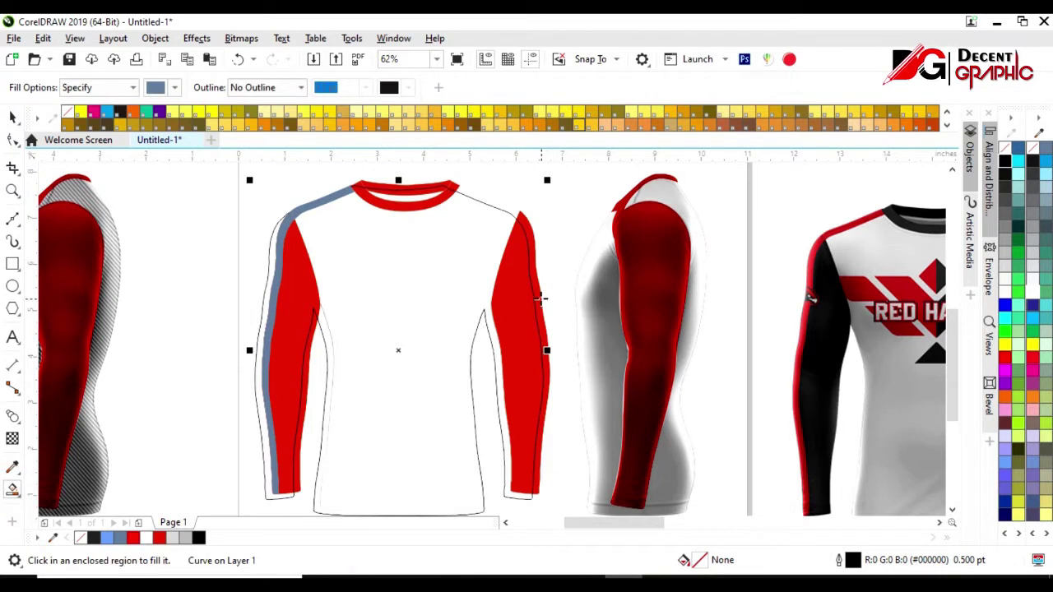
click(539, 354)
click(493, 197)
click(13, 117)
click(386, 244)
Make both sleeves 50% Black grey and turn the sleeve edge strip red
click(297, 331)
click(1007, 224)
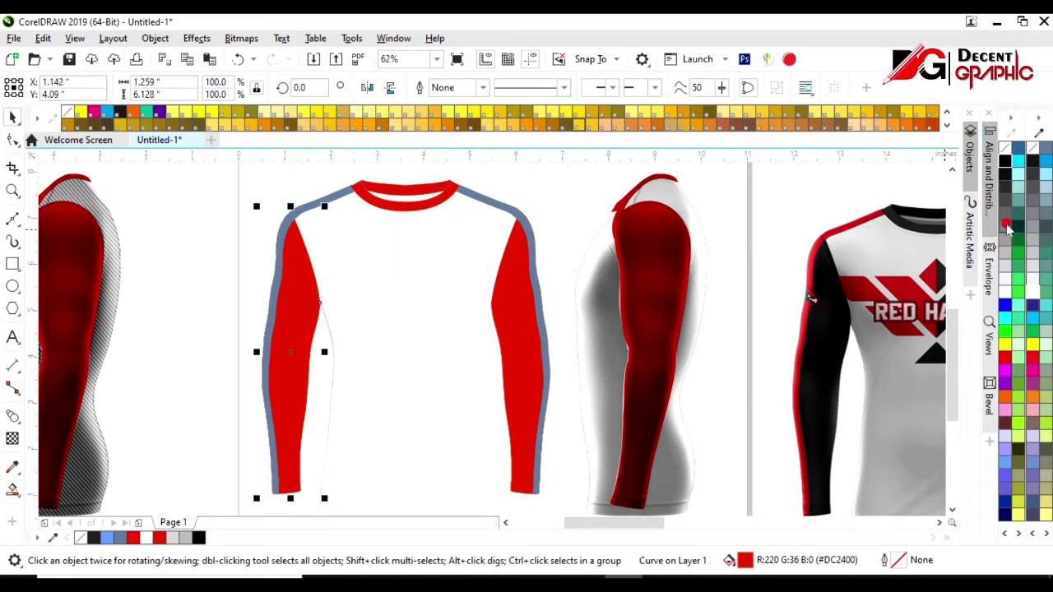
click(527, 348)
click(1006, 225)
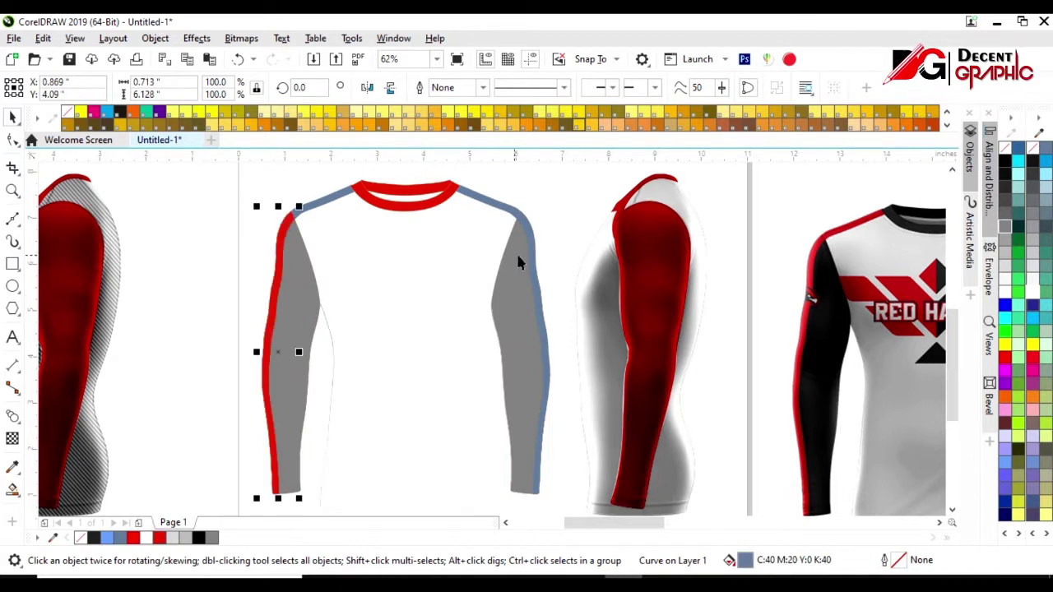
click(159, 541)
click(488, 198)
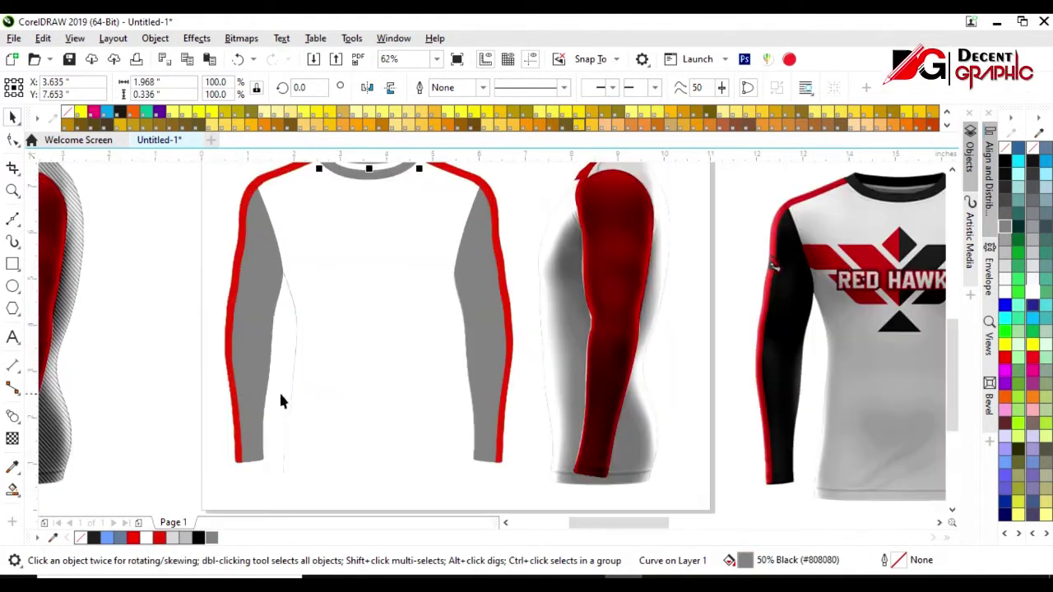
click(280, 375)
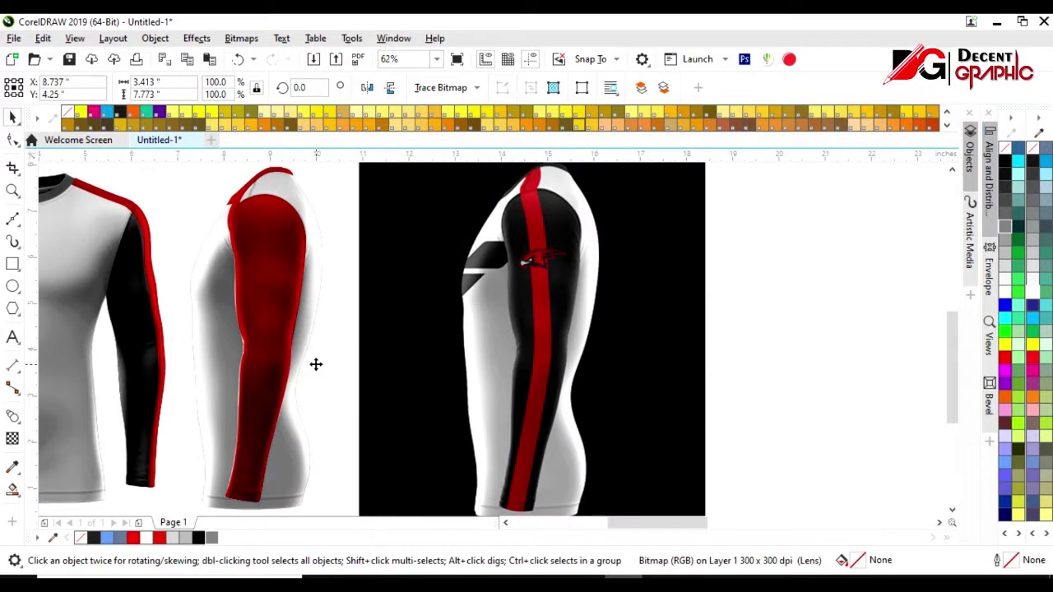
Delete the side-view shirt photo, leaving the grey sleeve, and select the black reference image
key(Delete)
click(273, 265)
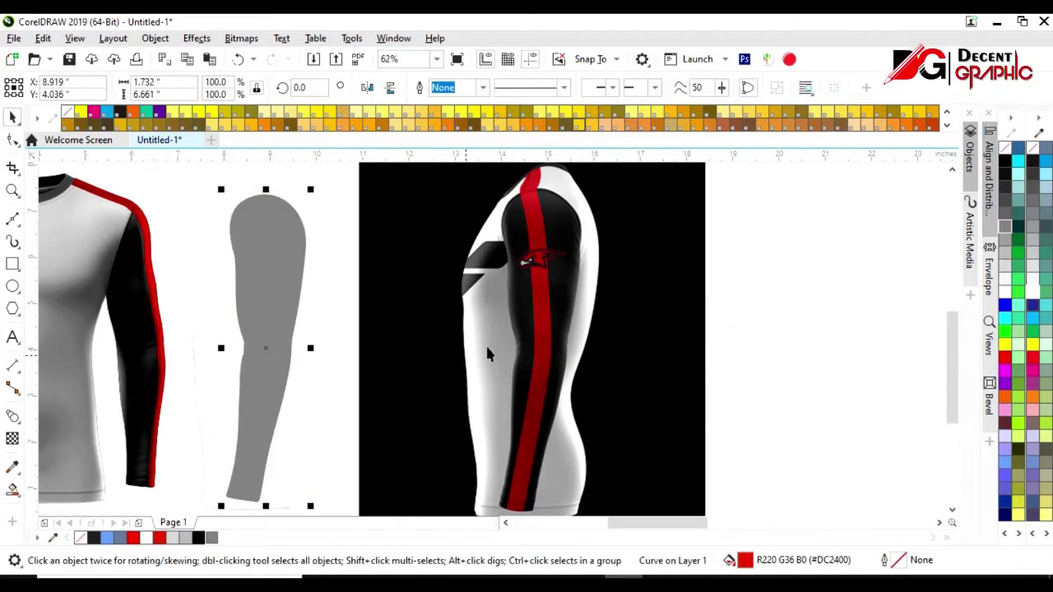
click(535, 214)
Trace the reference sleeve's red stripe with the Bezier tool, zooming in and out
click(13, 218)
scroll(529, 195, up, 5)
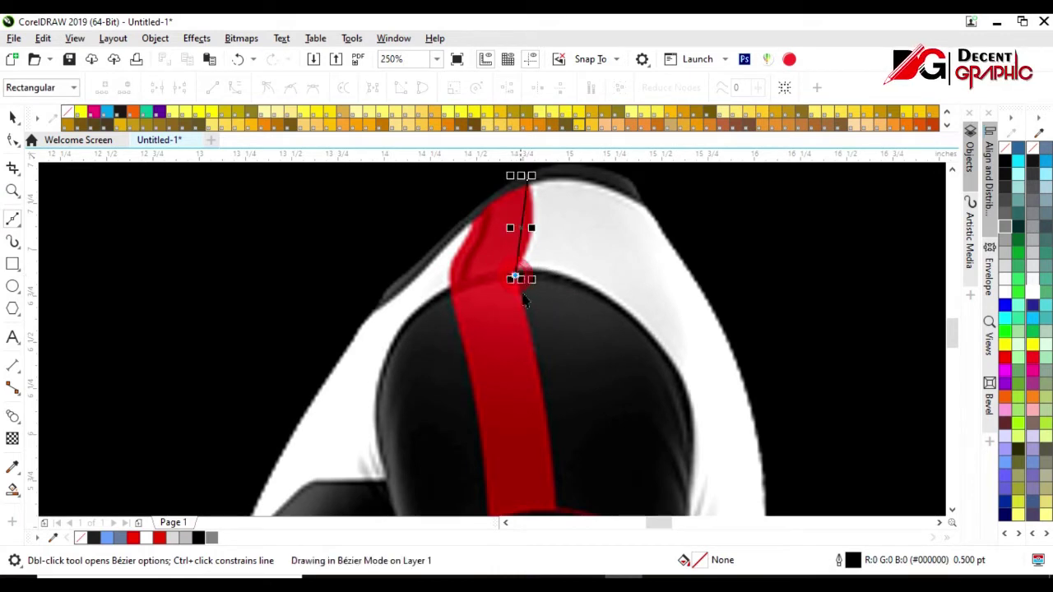
scroll(515, 276, down, 4)
scroll(545, 348, up, 4)
scroll(552, 387, down, 4)
scroll(557, 440, up, 5)
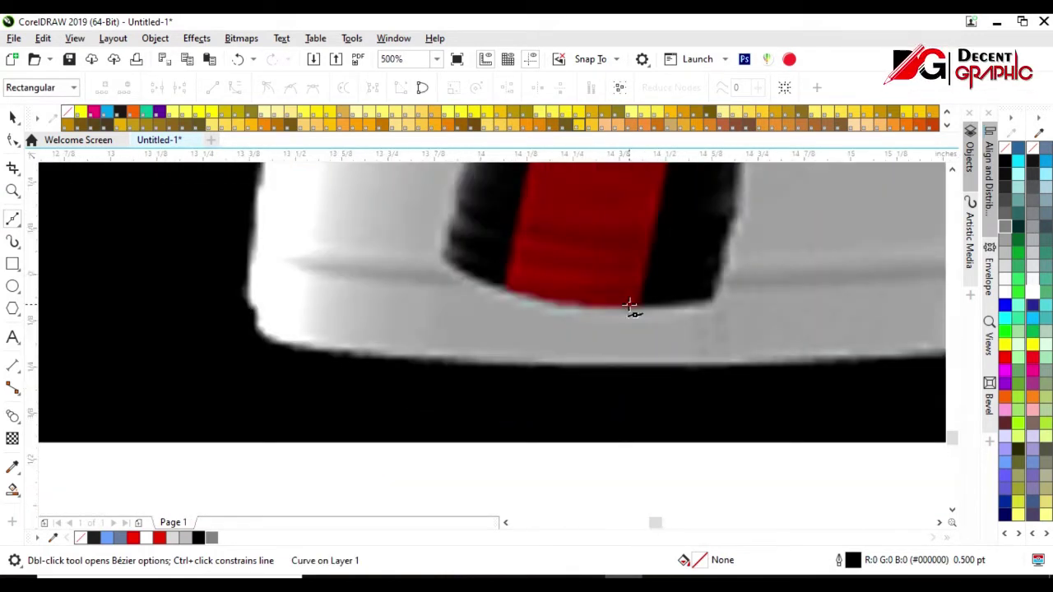
scroll(510, 360, down, 4)
scroll(568, 224, up, 4)
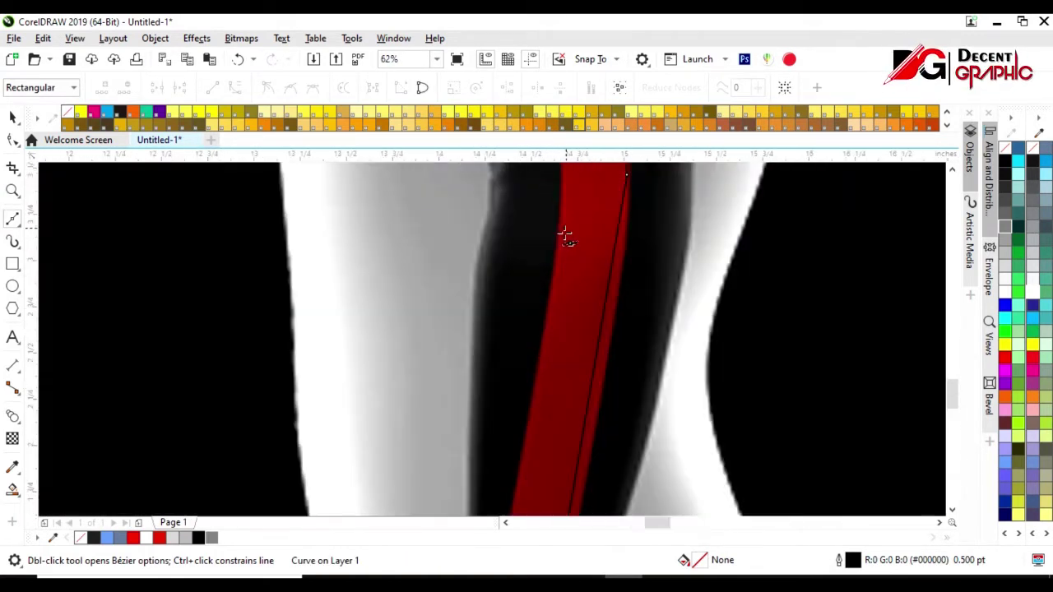
scroll(592, 354, down, 4)
scroll(587, 277, up, 4)
scroll(573, 317, down, 4)
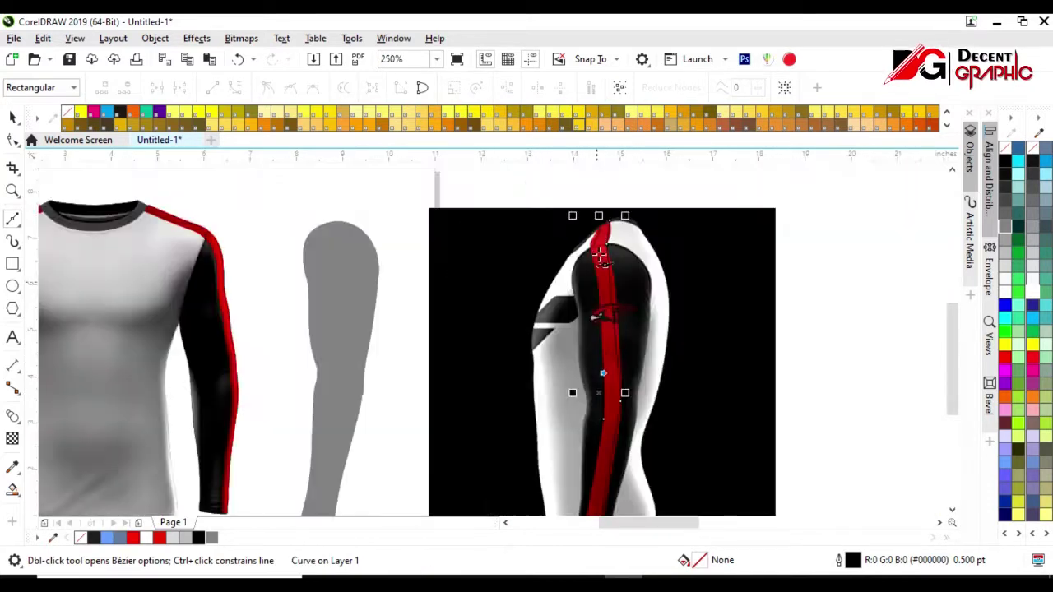
scroll(595, 299, up, 4)
Close the traced stripe shape and select its segments and nodes for editing
click(670, 188)
click(13, 140)
scroll(527, 346, down, 4)
scroll(526, 461, up, 2)
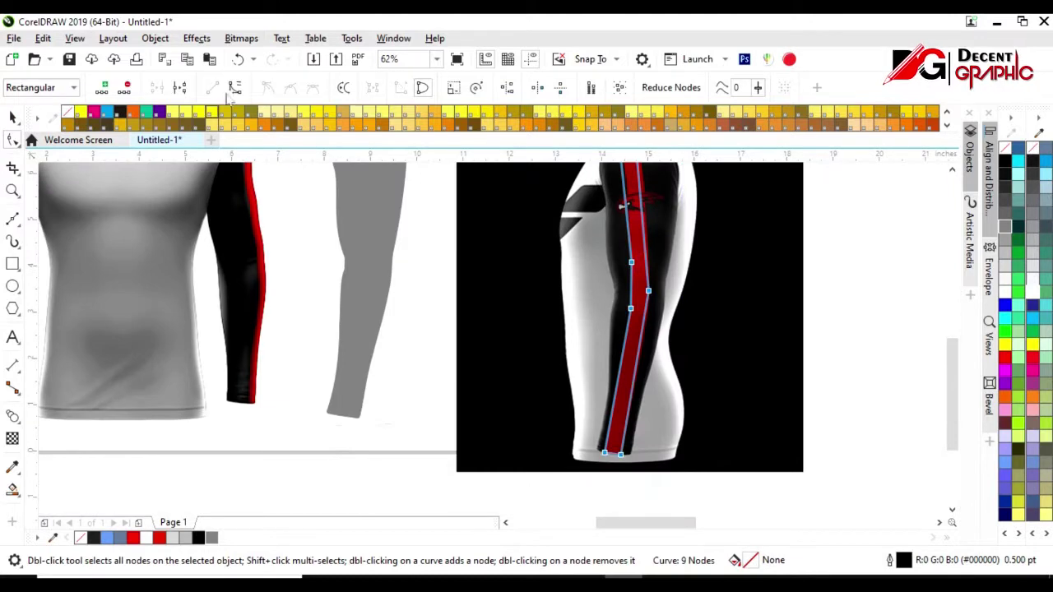
scroll(613, 453, up, 4)
click(608, 439)
scroll(653, 294, up, 2)
click(658, 299)
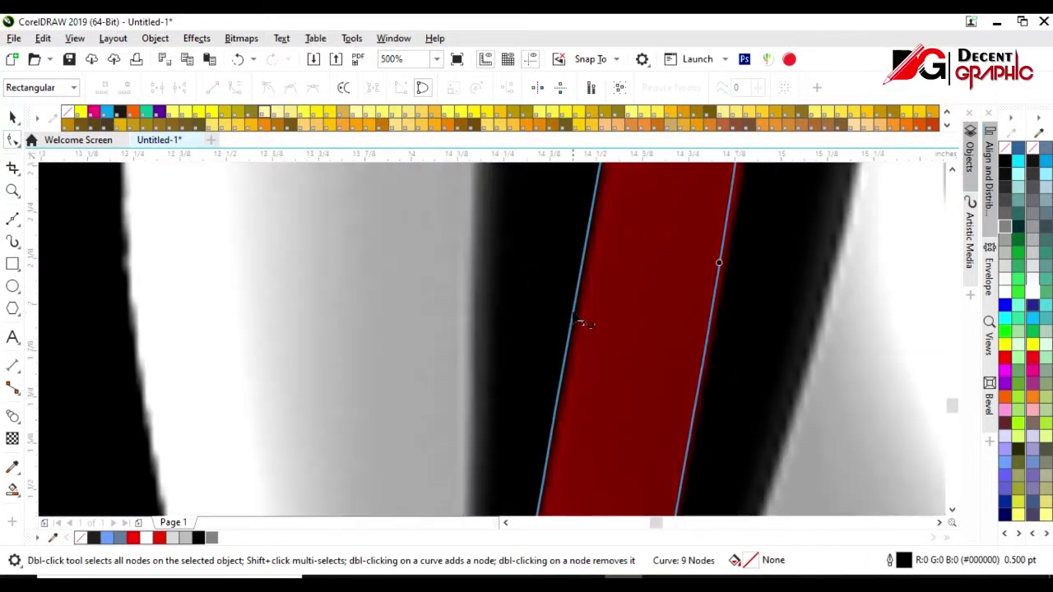
click(578, 321)
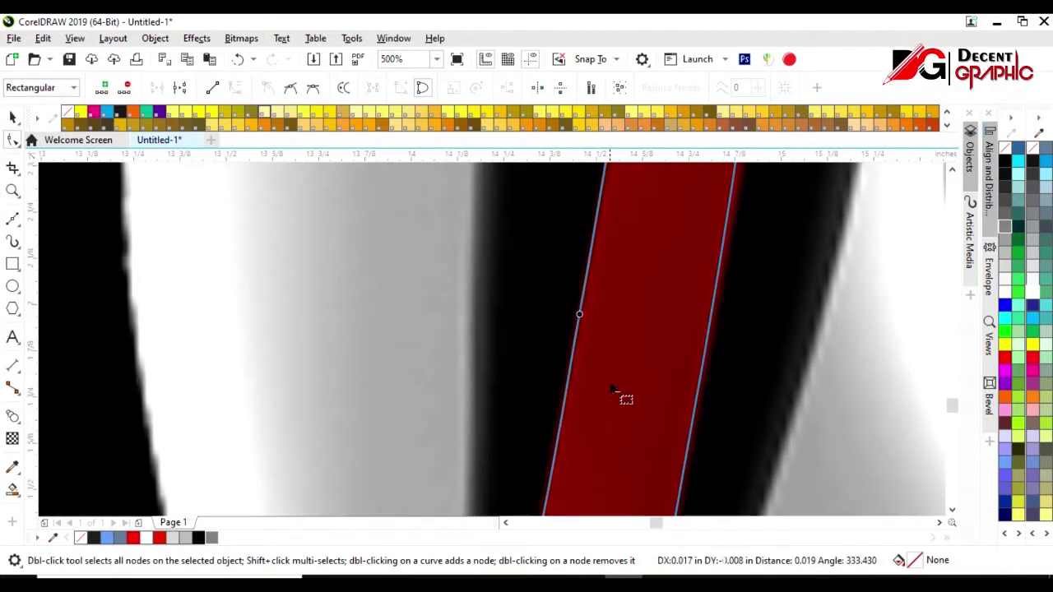
Add a node to the stripe edge and pull an edge node onto the photo's stripe
scroll(623, 239, up, 2)
scroll(643, 276, down, 4)
double_click(625, 443)
scroll(732, 325, down, 2)
scroll(724, 329, down, 2)
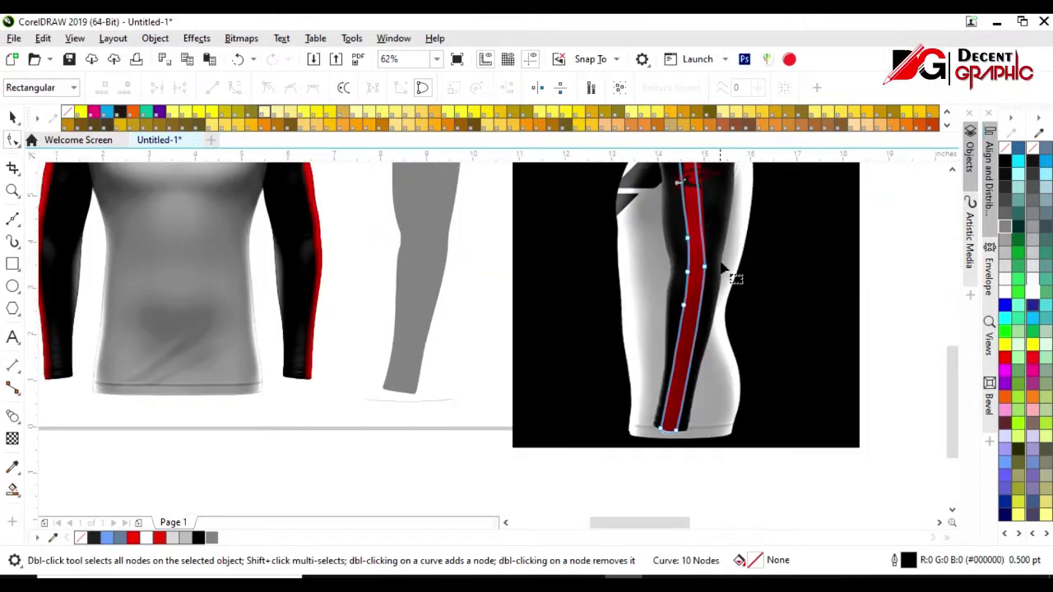
scroll(729, 275, up, 3)
drag(690, 280, 706, 293)
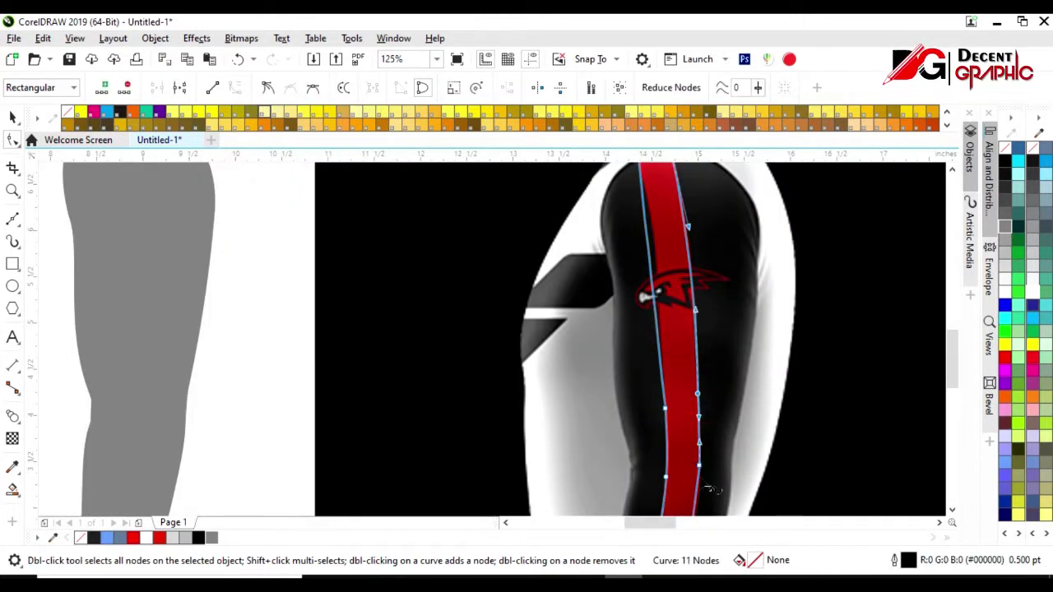
Curve the stripe's left and top edges to follow the photo's shoulder
scroll(712, 365, down, 3)
scroll(720, 412, down, 3)
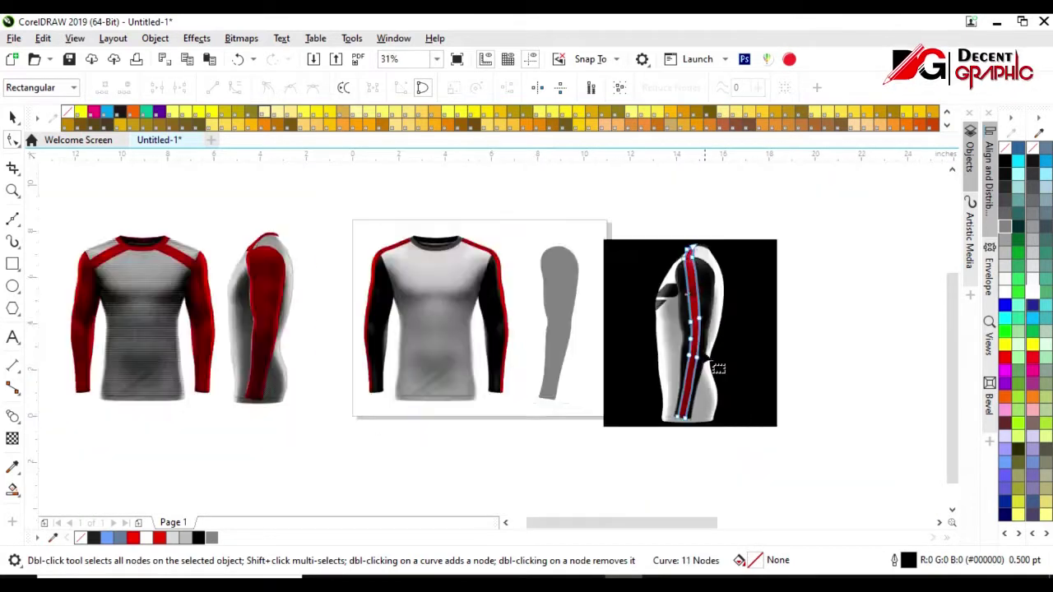
scroll(716, 369, up, 3)
drag(655, 365, 665, 364)
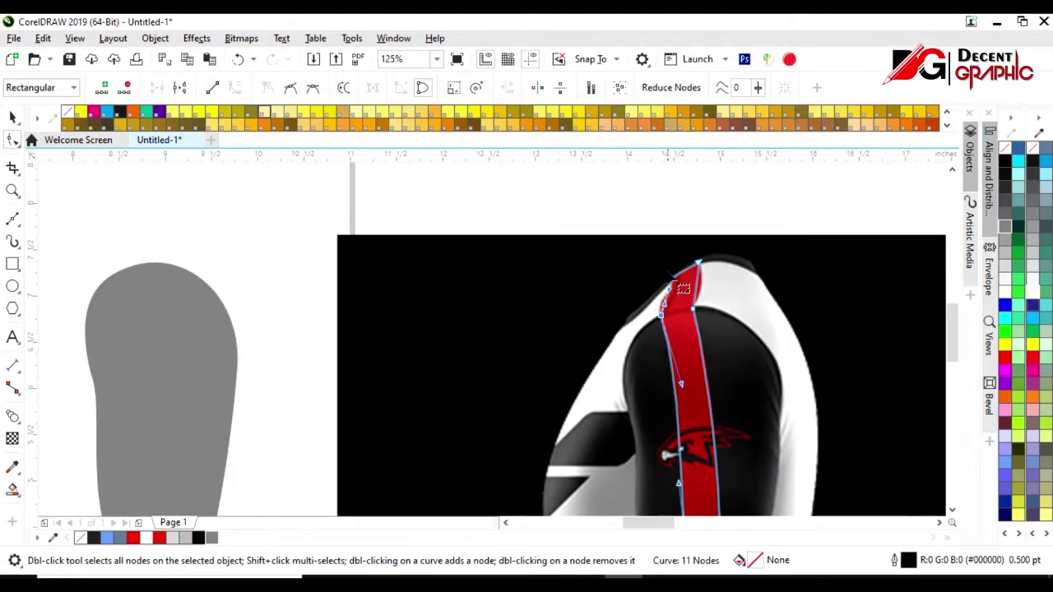
scroll(671, 296, up, 1)
drag(656, 324, 649, 320)
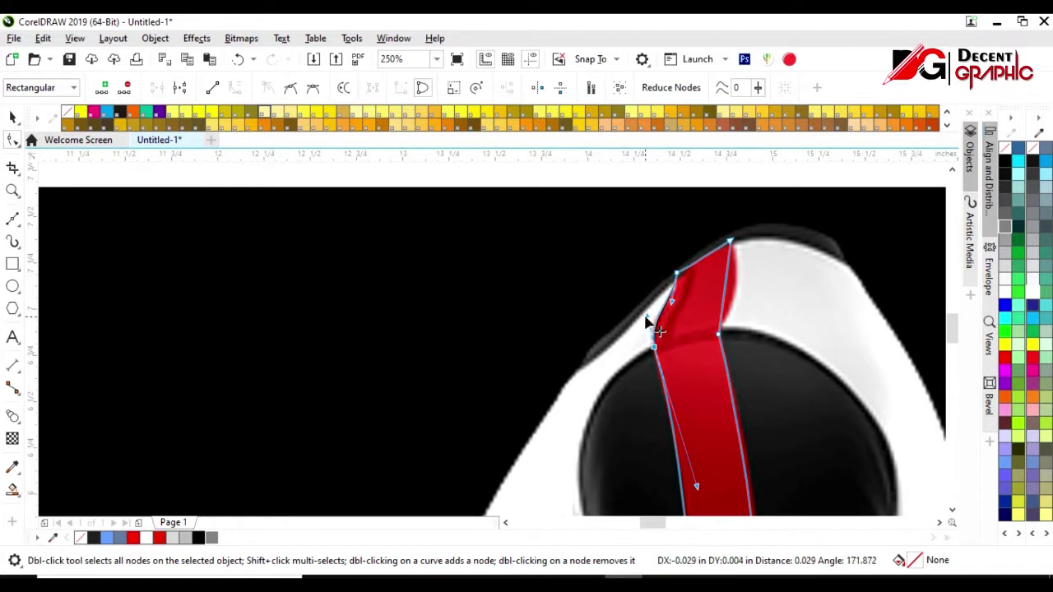
drag(723, 304, 746, 301)
Draw a line across the shoulder and bend it to follow the shoulder top
key(F5)
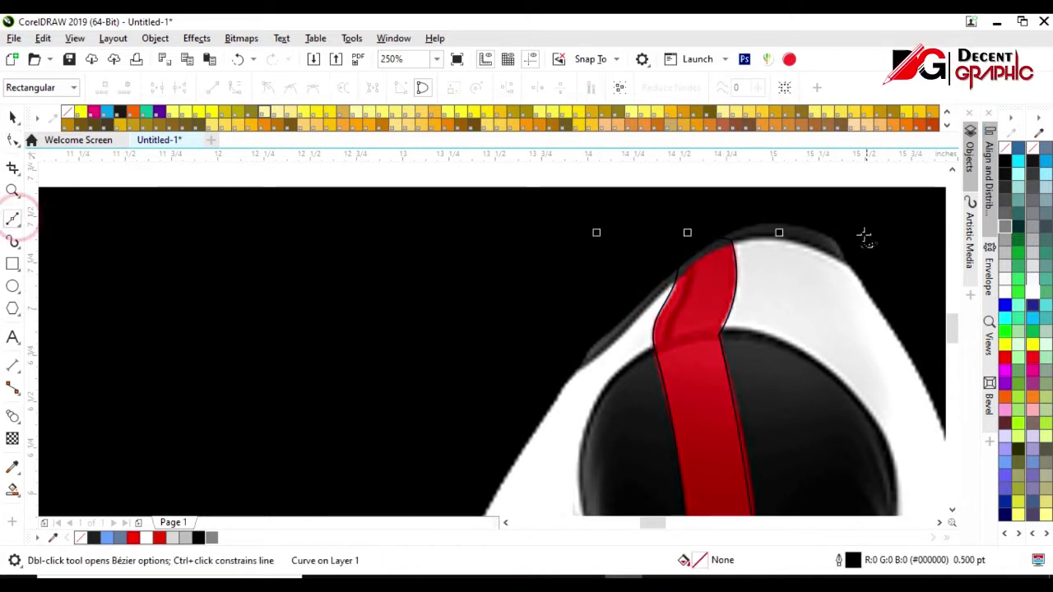
click(576, 368)
key(F10)
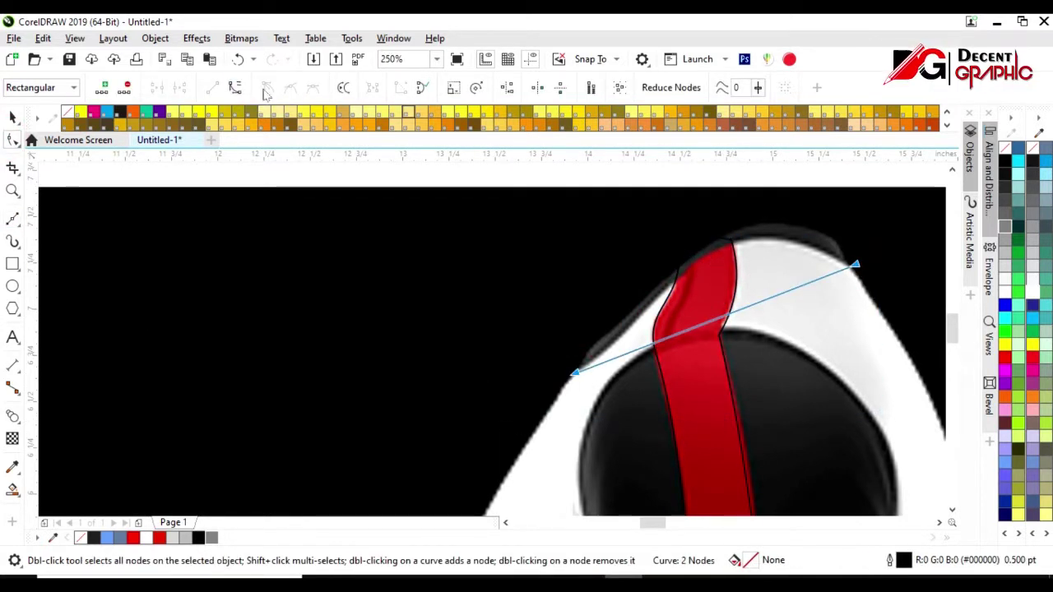
drag(706, 330, 667, 319)
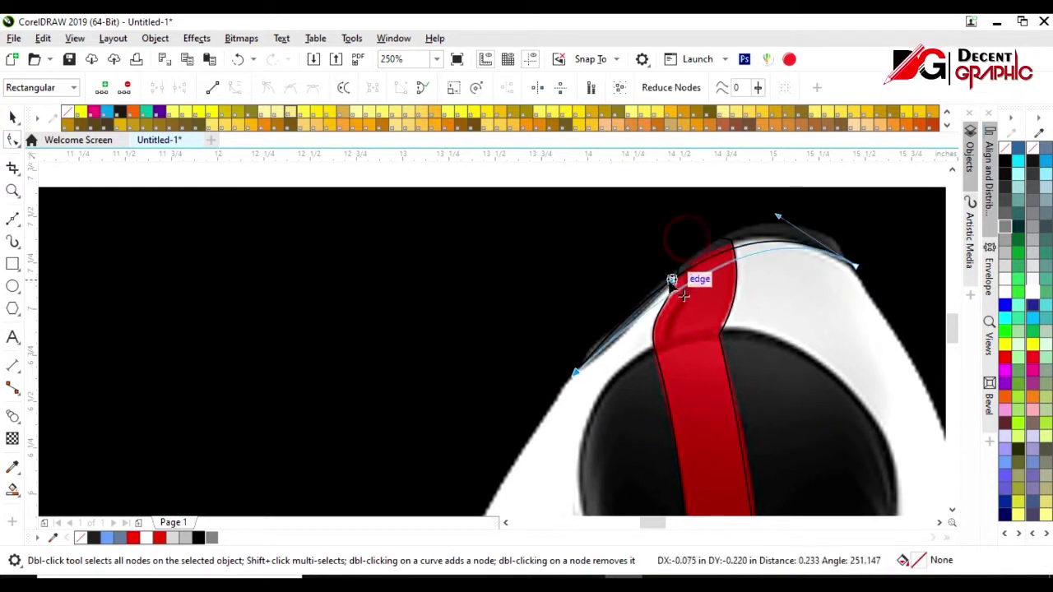
drag(777, 217, 720, 201)
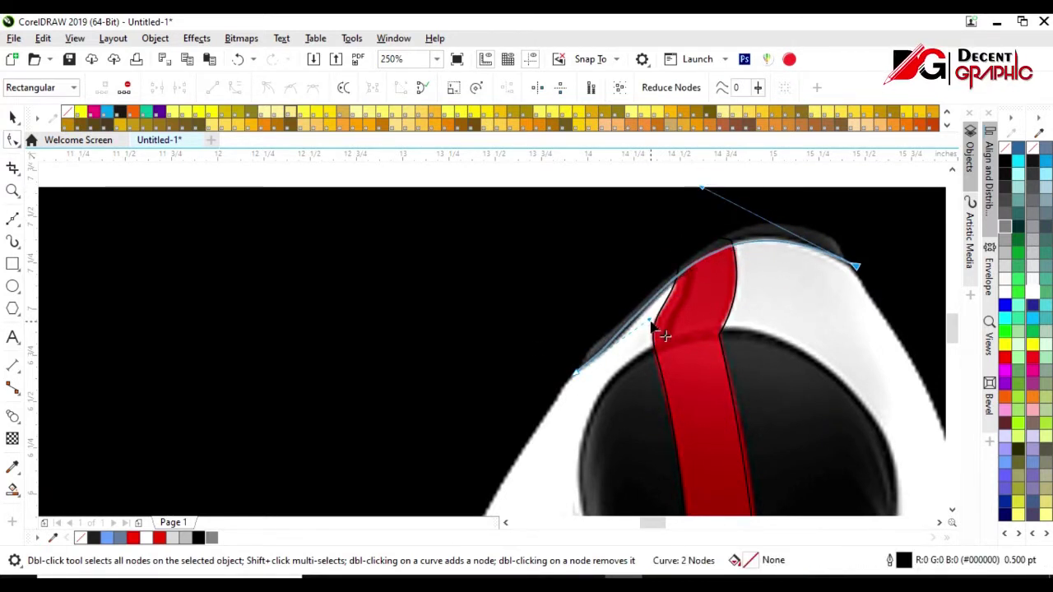
scroll(716, 219, down, 4)
key(space)
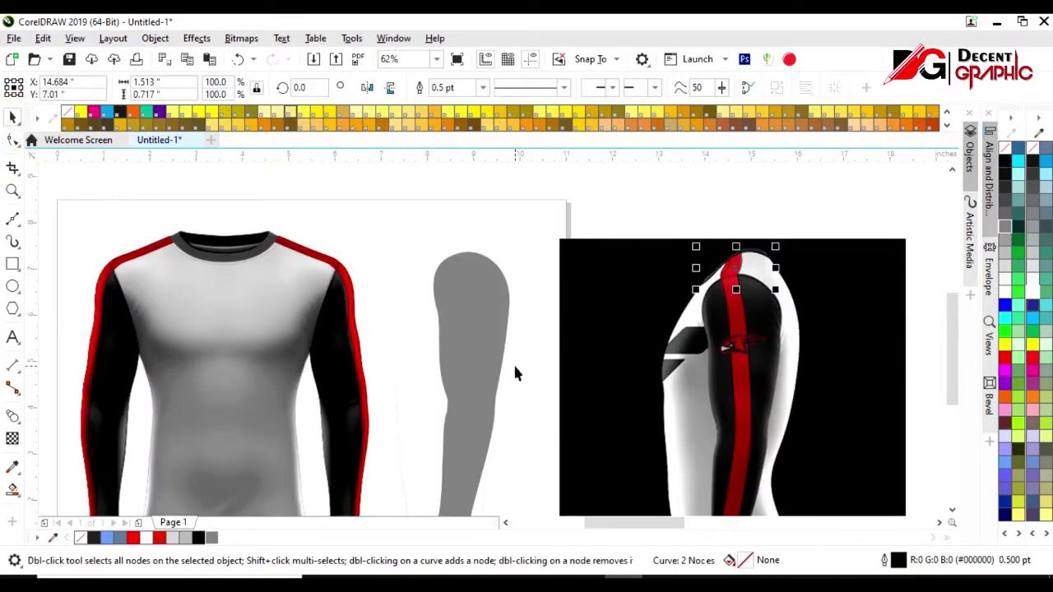
Give the grey side-view sleeve shape a shaded black look
click(510, 386)
click(658, 170)
click(404, 260)
click(689, 206)
Move the stripe curves onto the side-view sleeve and fill them red
click(733, 265)
scroll(463, 251, up, 4)
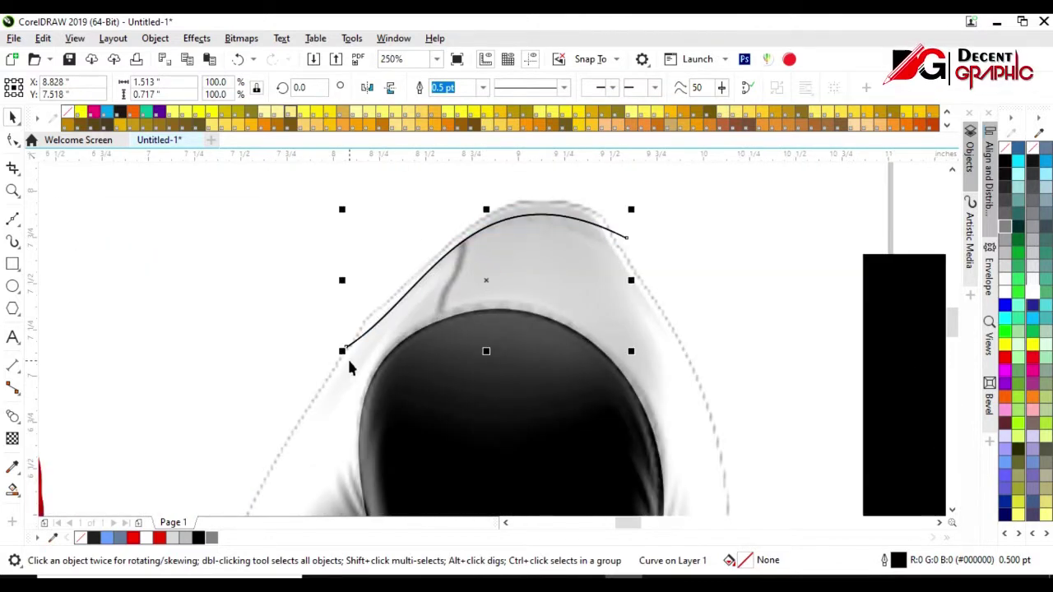
scroll(349, 362, down, 4)
drag(678, 351, 414, 330)
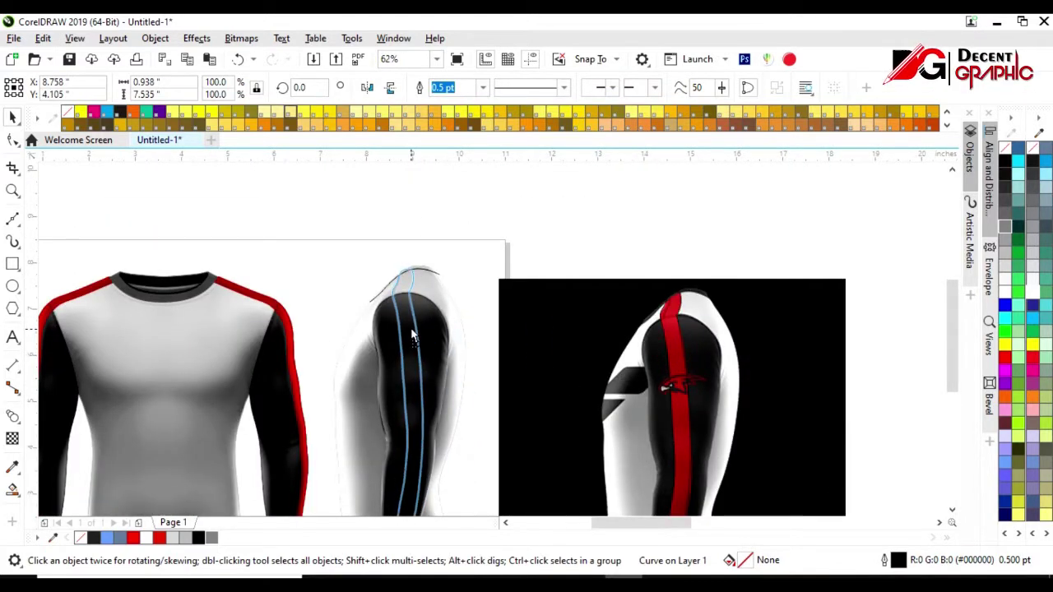
scroll(403, 260, up, 4)
scroll(455, 319, down, 4)
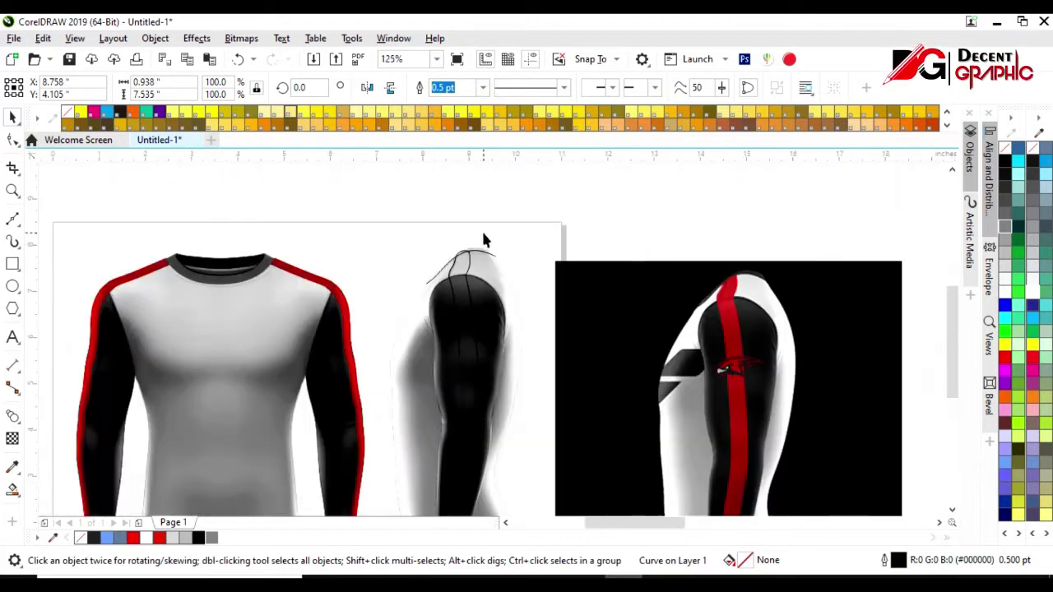
scroll(482, 400, down, 1)
scroll(491, 409, up, 1)
click(1005, 358)
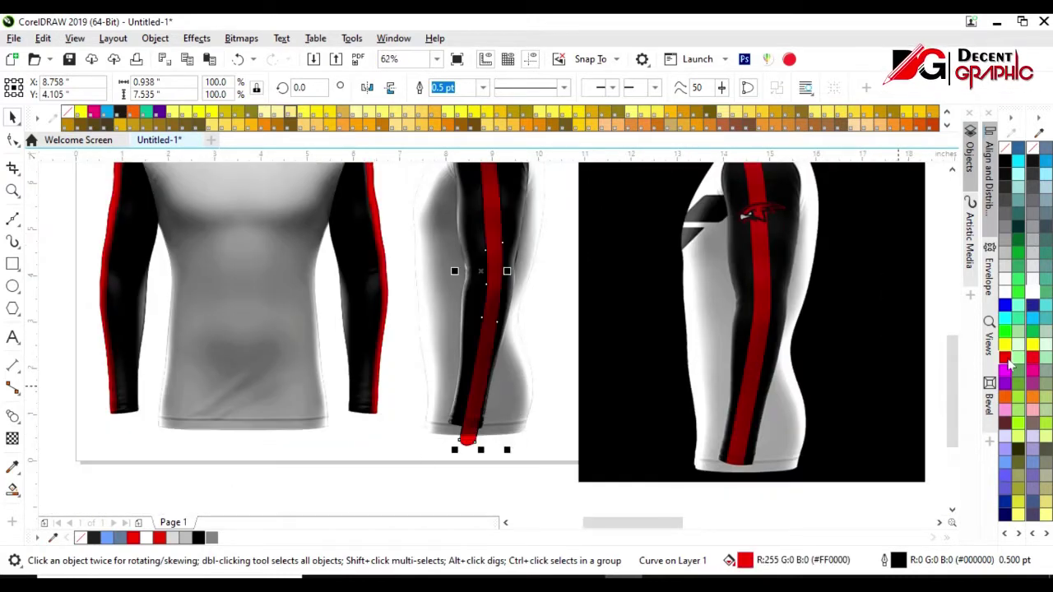
Delete the black reference photo and select the sleeve photo
scroll(545, 468, up, 2)
click(724, 401)
key(Delete)
click(480, 400)
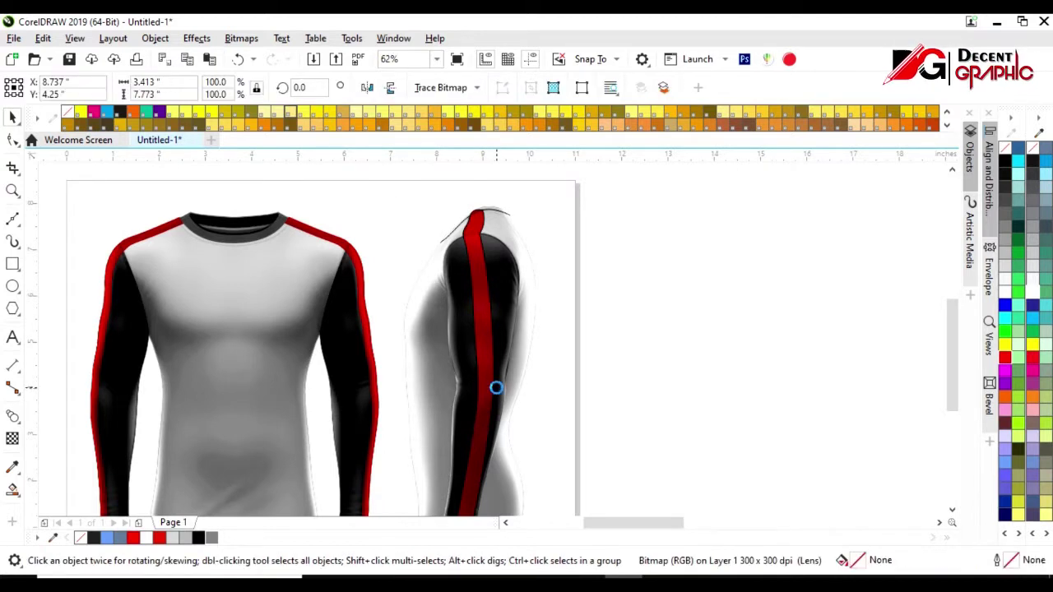
Delete the sleeve photo, clear the stripe's red fill, and Smart Fill between the curves
key(Delete)
click(496, 388)
click(1005, 149)
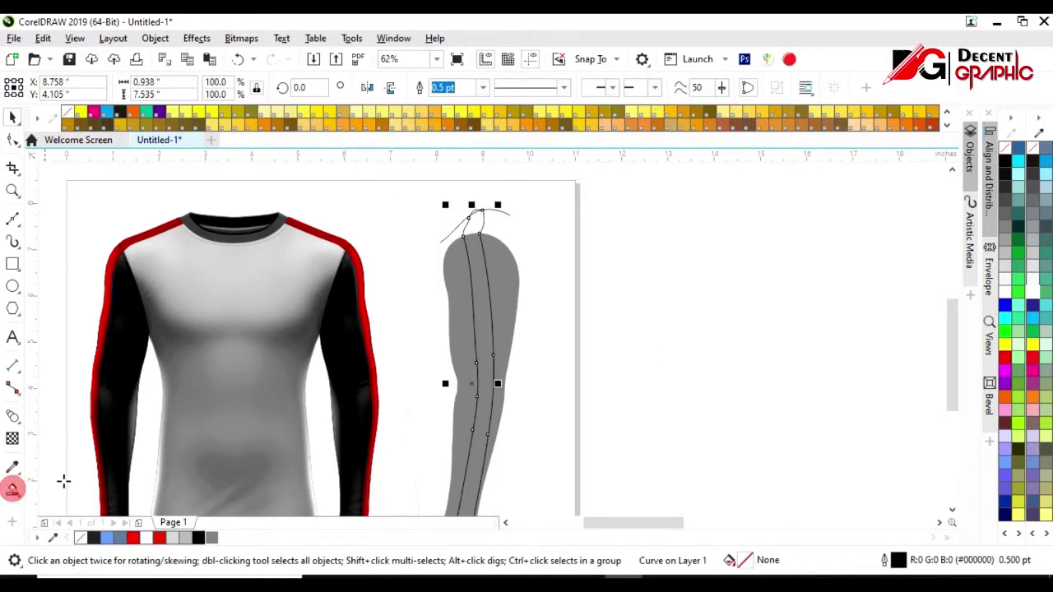
click(12, 488)
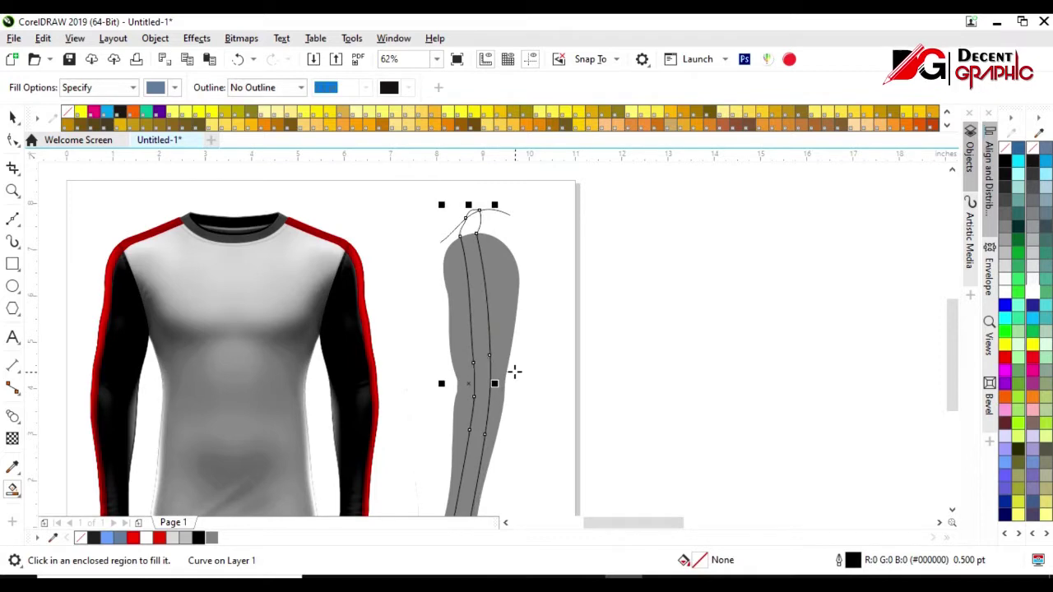
click(479, 361)
Smart Fill the area between the top shoulder curve and the stripe
click(11, 116)
click(447, 216)
click(486, 217)
scroll(486, 216, up, 4)
click(13, 491)
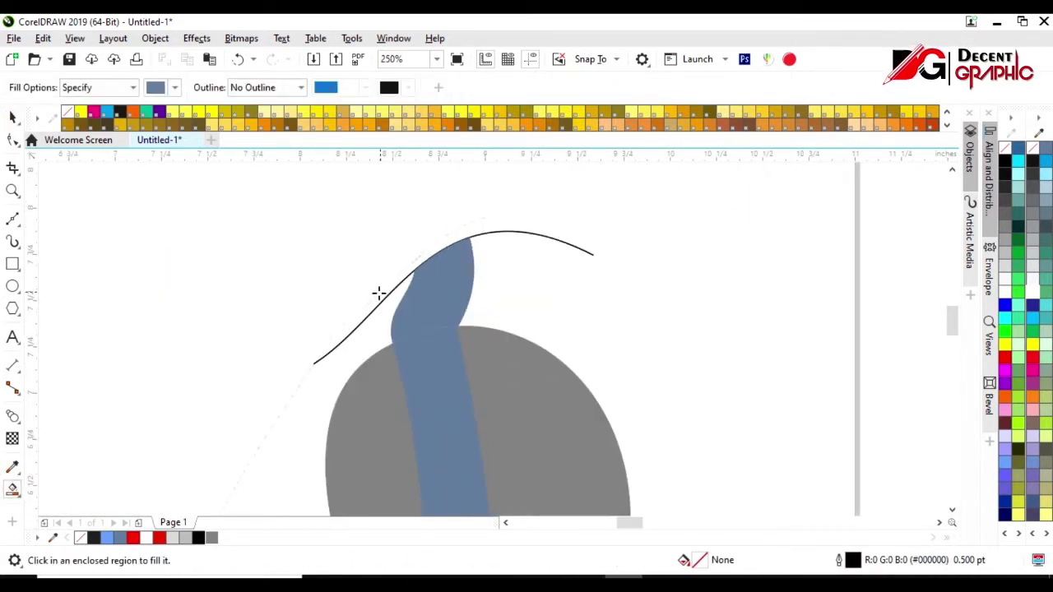
click(378, 288)
Delete the black guide curves and fill the new top shape and stripe red
key(space)
click(627, 263)
key(Delete)
click(555, 239)
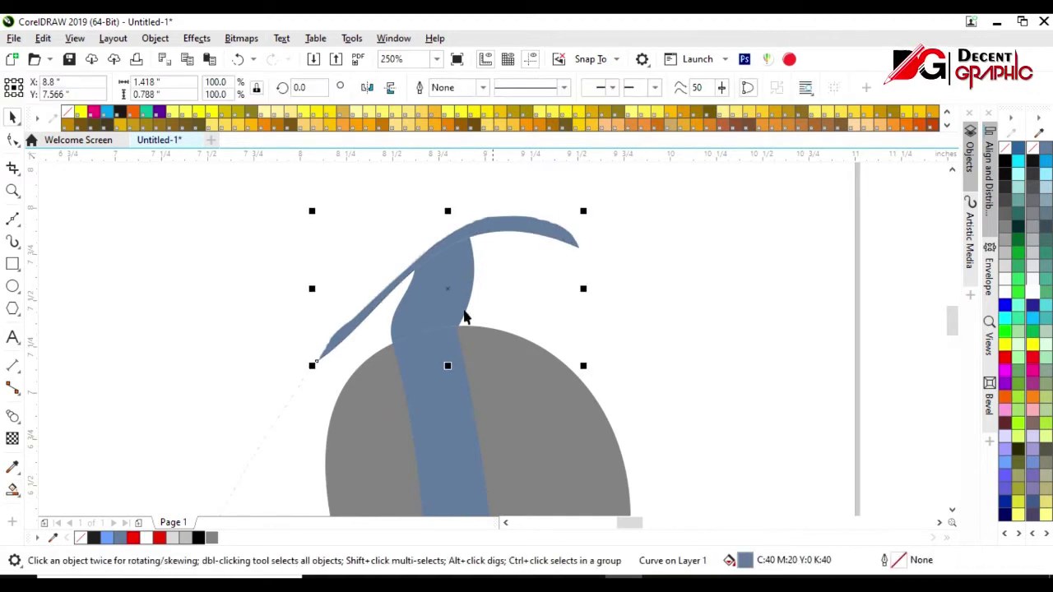
click(159, 538)
click(888, 259)
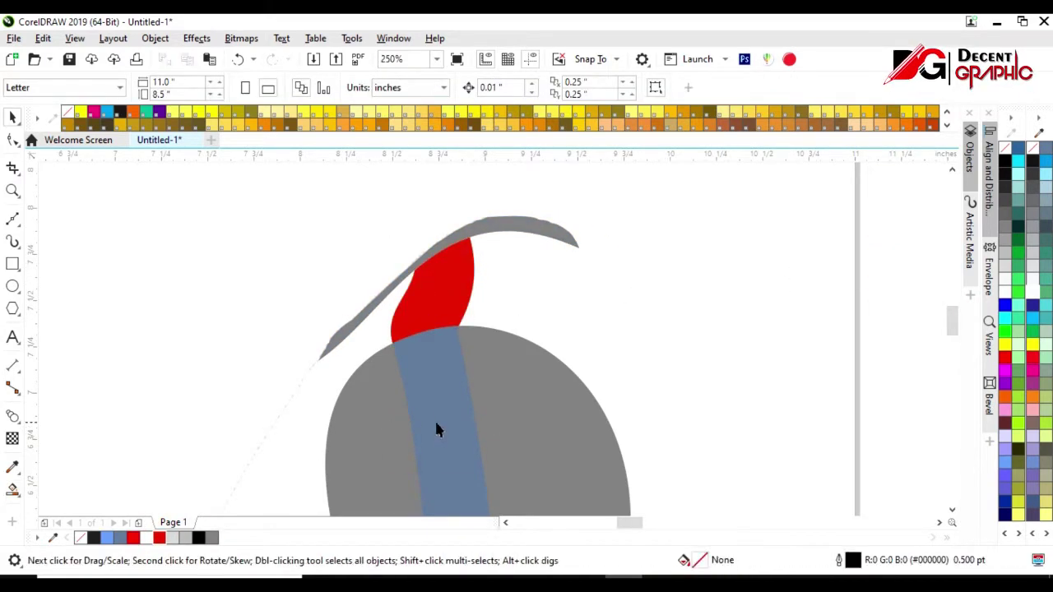
scroll(588, 312, down, 5)
click(574, 308)
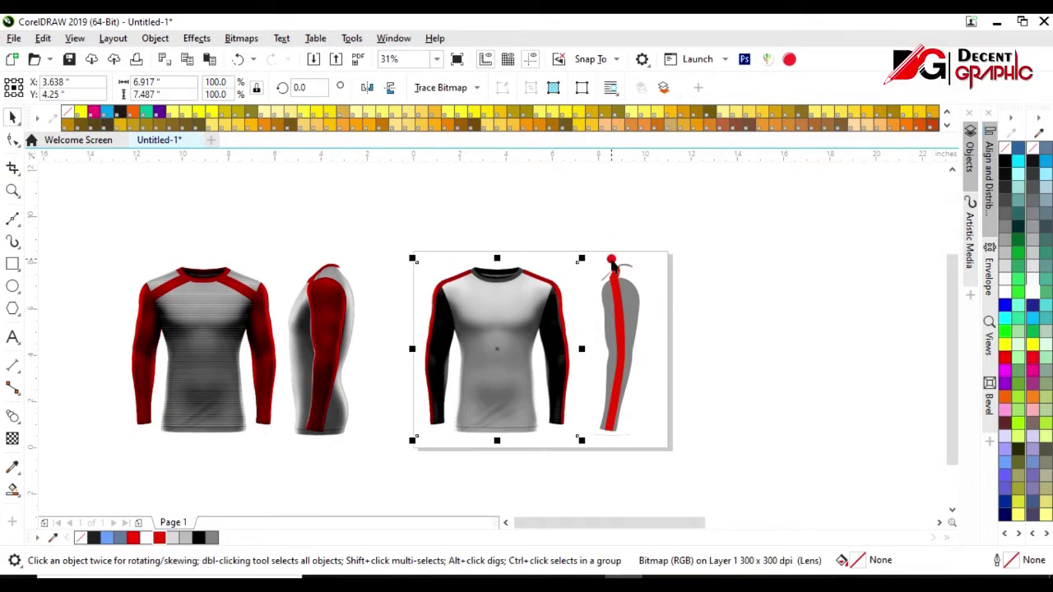
Reposition the mockup group and place the black MHS shirt photo beside it
click(404, 470)
scroll(404, 469, down, 2)
mouse_move(633, 358)
mouse_down()
mouse_move(307, 403)
mouse_move(336, 399)
mouse_up()
scroll(337, 400, up, 2)
scroll(337, 400, down, 2)
drag(845, 263, 613, 362)
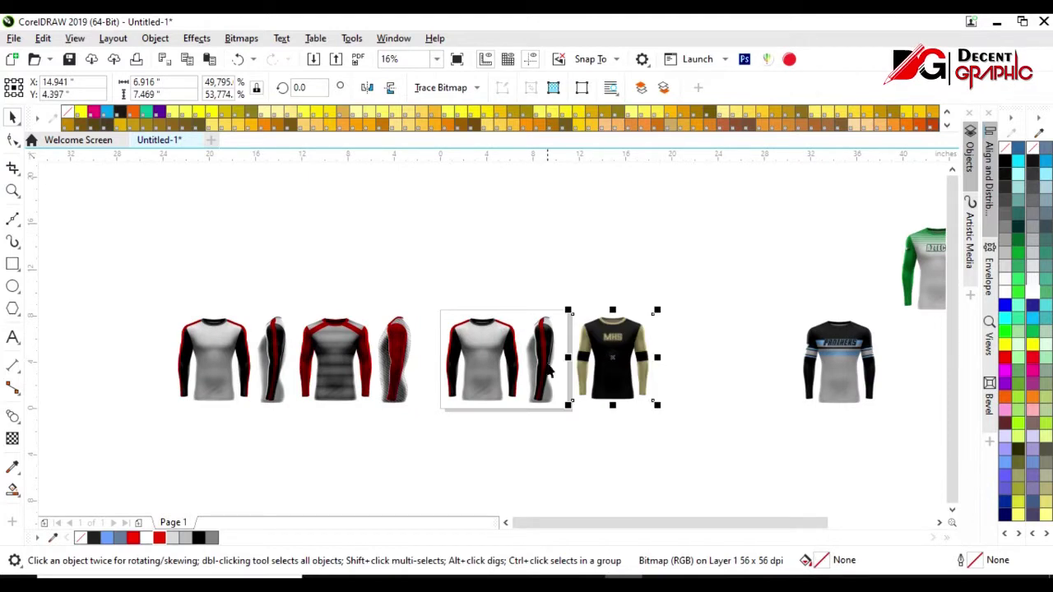
scroll(531, 227, up, 2)
scroll(634, 336, up, 2)
Send the front and side shirt images behind the vector shapes
click(316, 317)
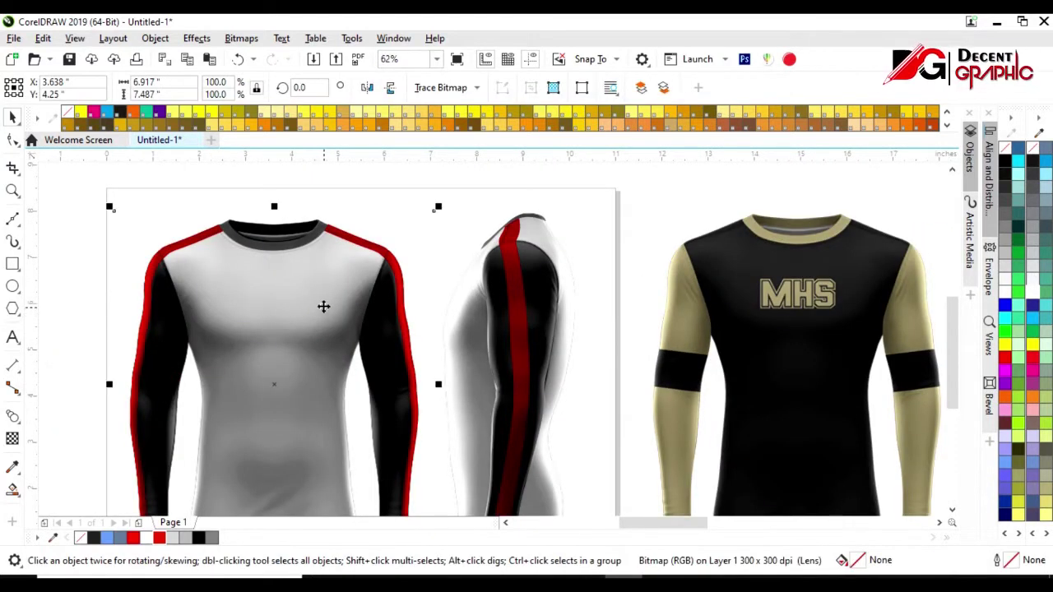
key(shift+Page_Down)
click(575, 260)
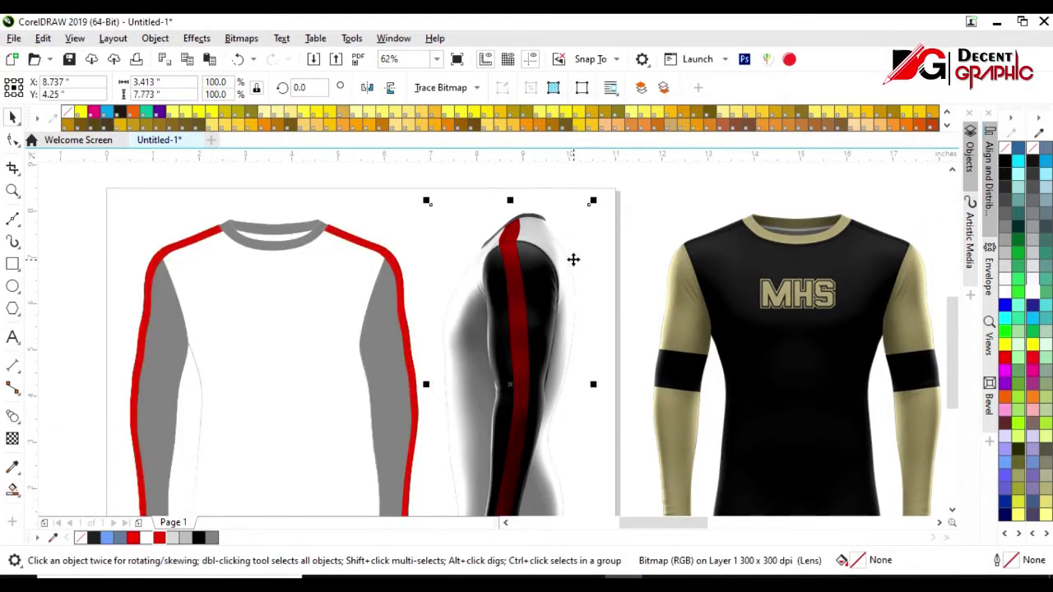
key(shift+Page_Down)
click(665, 188)
Delete the red shoulder, front side and sleeve edge curves
click(358, 240)
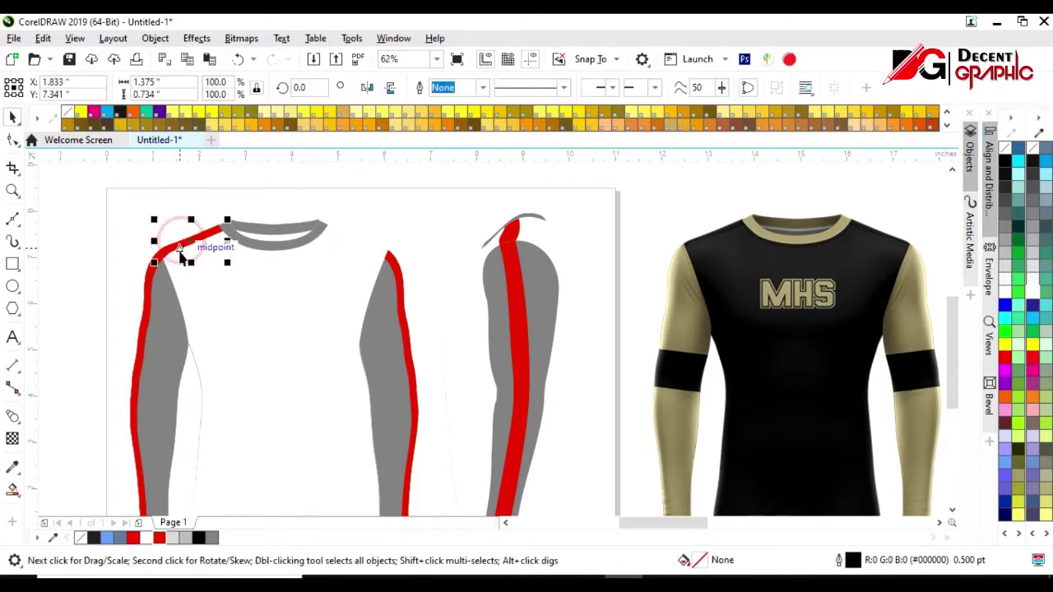
key(Delete)
click(140, 370)
key(Delete)
click(408, 362)
key(Delete)
Fill the body panels grey and eyedrop the photo's tan onto the front and side sleeves
click(274, 397)
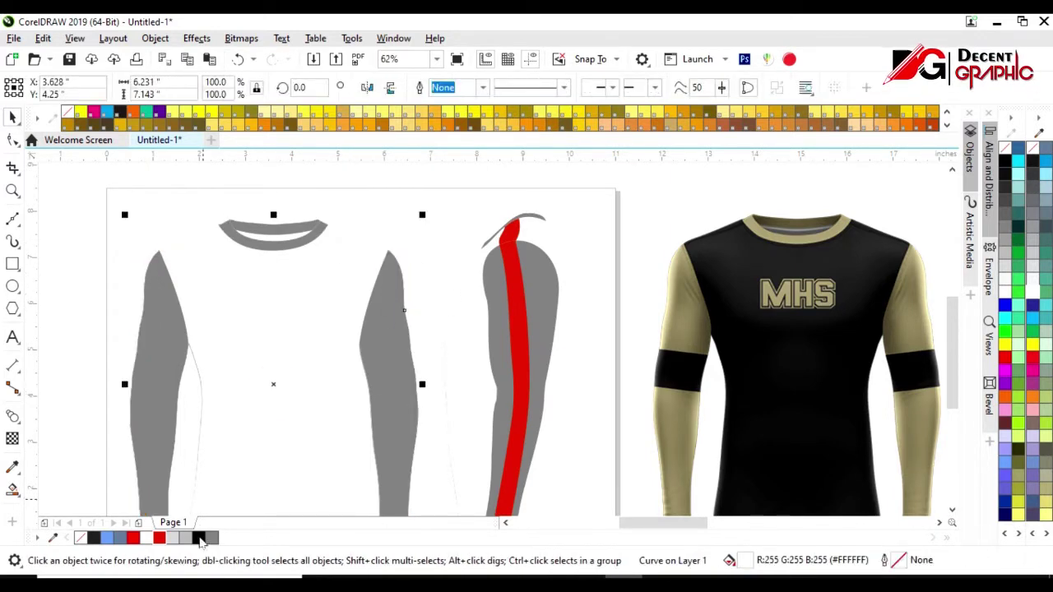
click(211, 537)
click(52, 538)
click(674, 303)
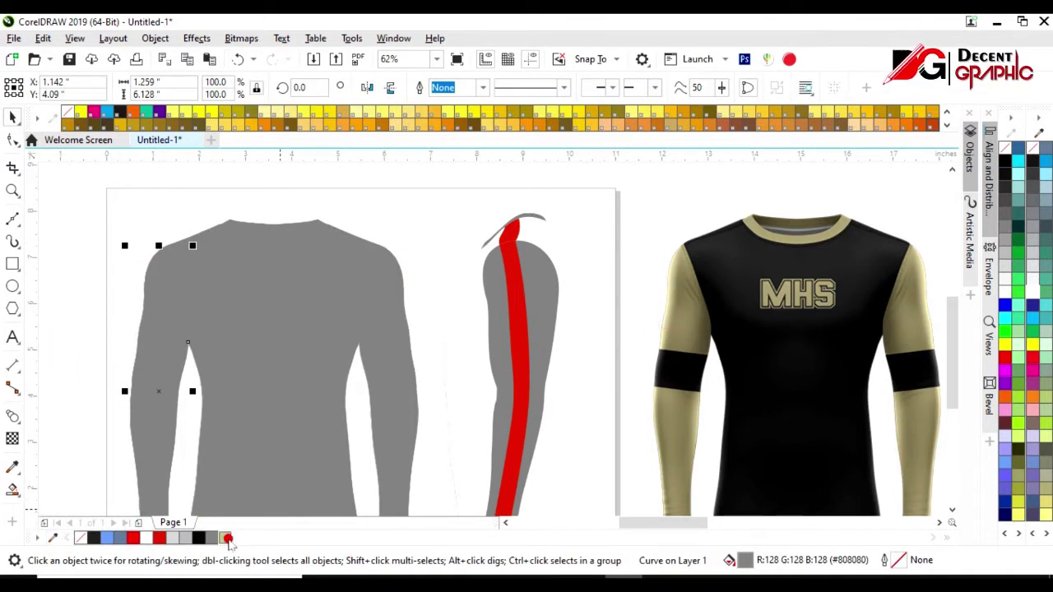
click(160, 371)
click(398, 395)
click(211, 537)
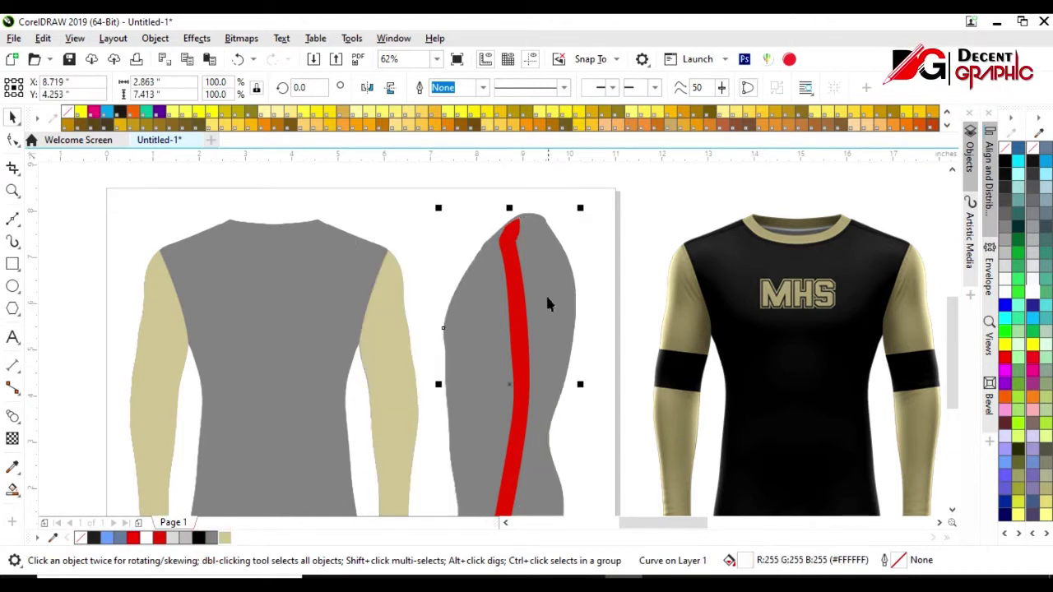
click(534, 308)
click(512, 288)
click(517, 233)
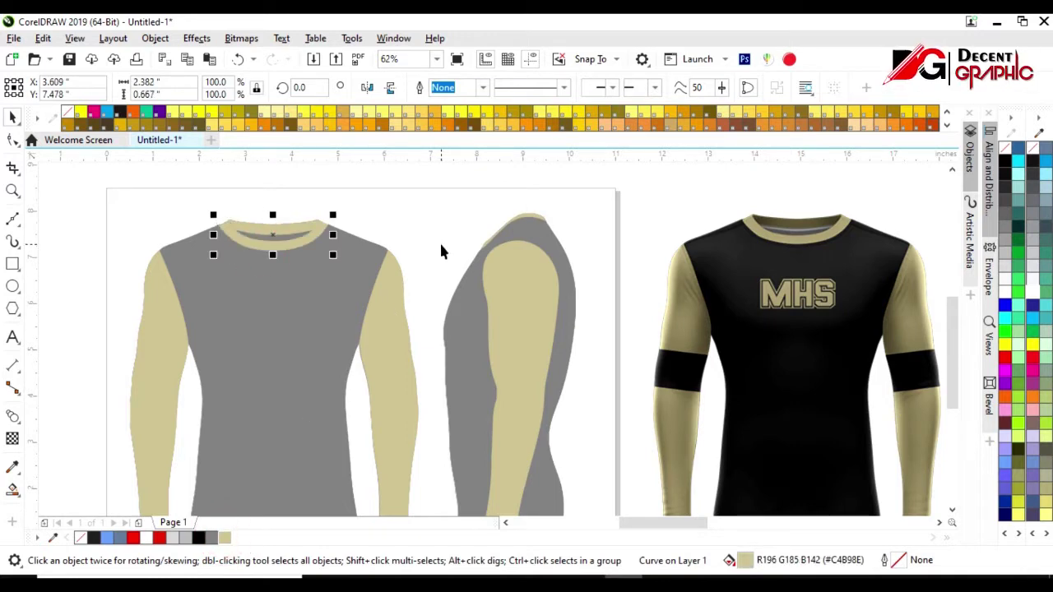
scroll(441, 251, down, 2)
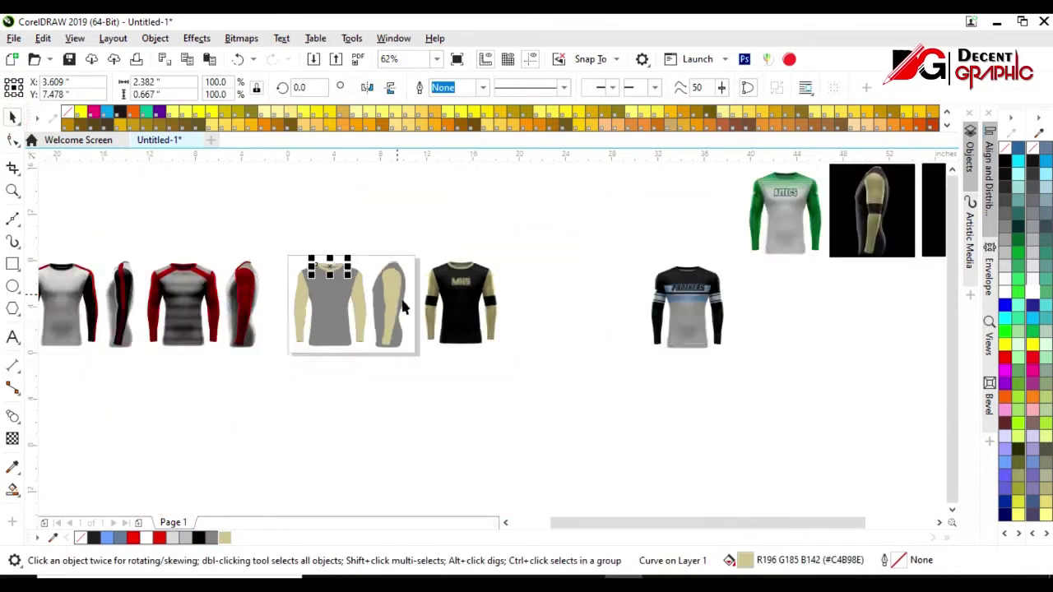
Draw a tilted armband rectangle and place a mirrored copy for the other armband
click(13, 263)
drag(400, 277, 473, 320)
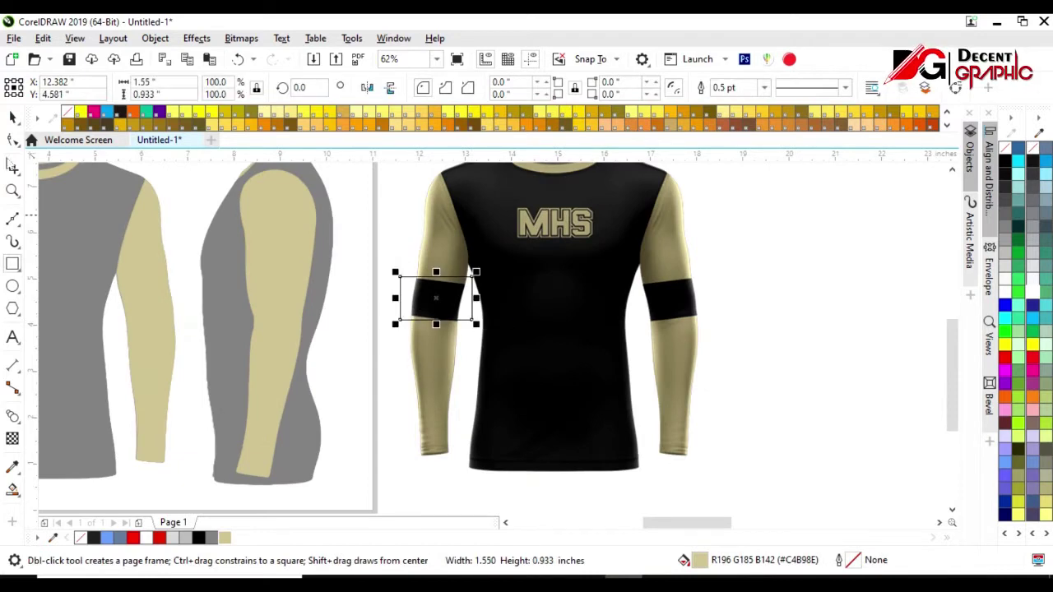
click(434, 306)
scroll(433, 306, up, 2)
drag(470, 264, 475, 282)
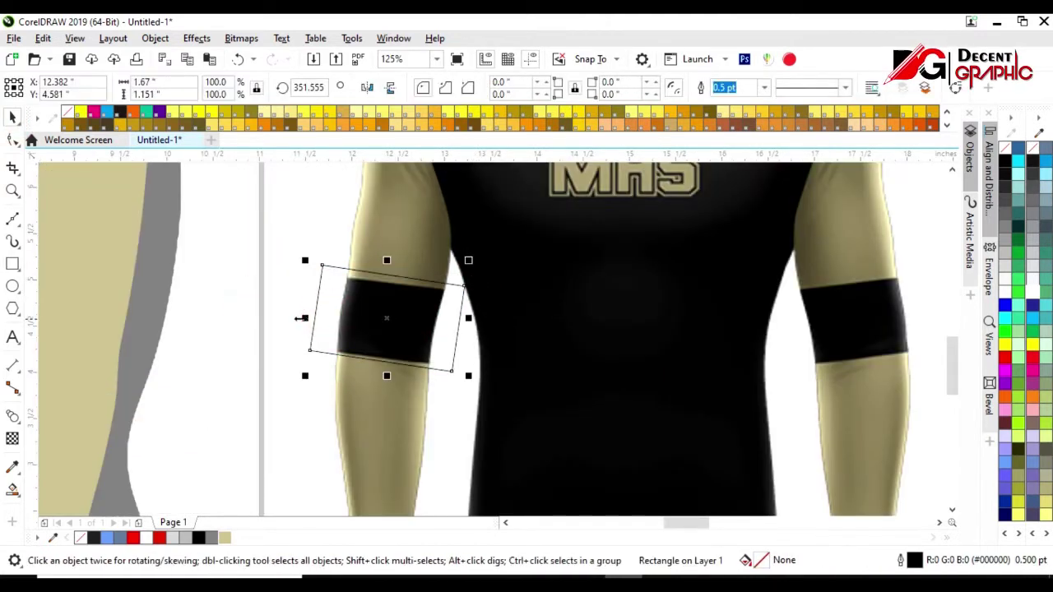
drag(494, 327, 753, 371)
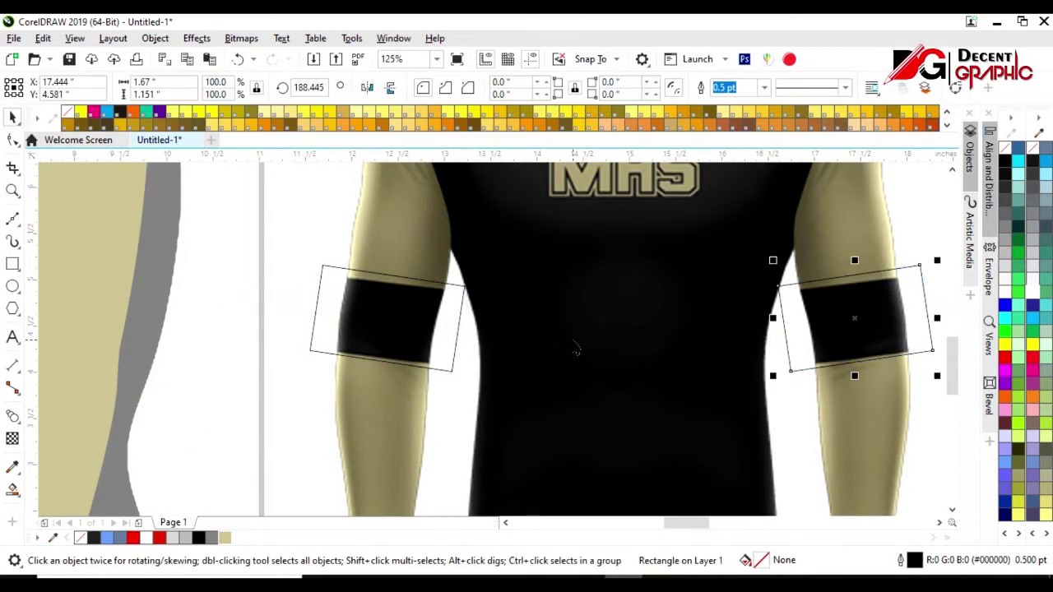
Position the armband rectangles over the mockup sleeves
scroll(576, 349, down, 4)
scroll(676, 289, up, 2)
click(676, 289)
mouse_move(174, 303)
mouse_down()
mouse_move(219, 292)
mouse_move(541, 295)
mouse_up()
click(547, 283)
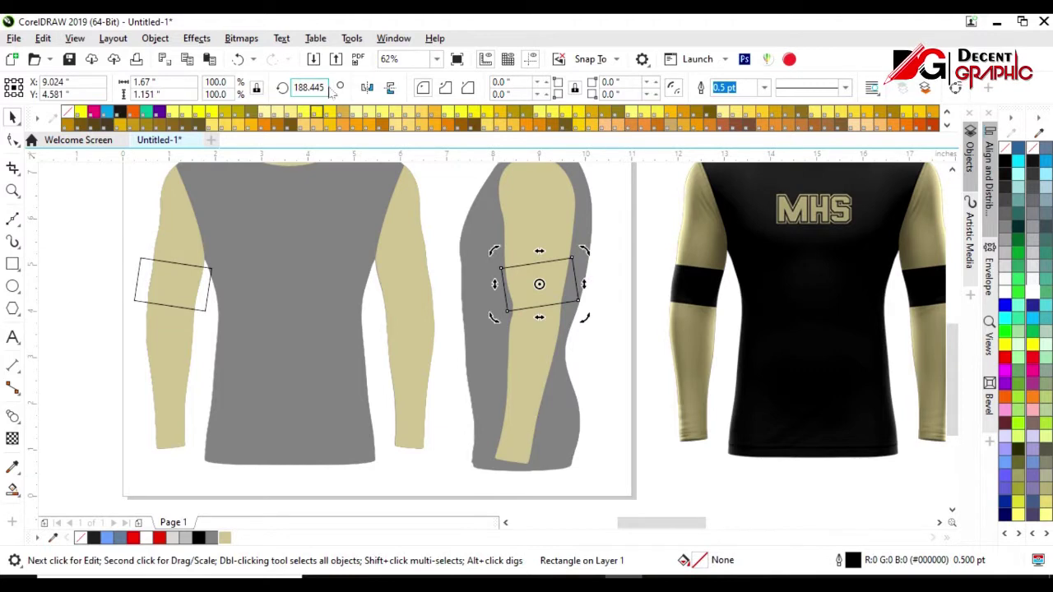
click(498, 281)
Smart Fill the band regions on the side sleeve and both front sleeves
click(13, 489)
click(555, 288)
click(157, 284)
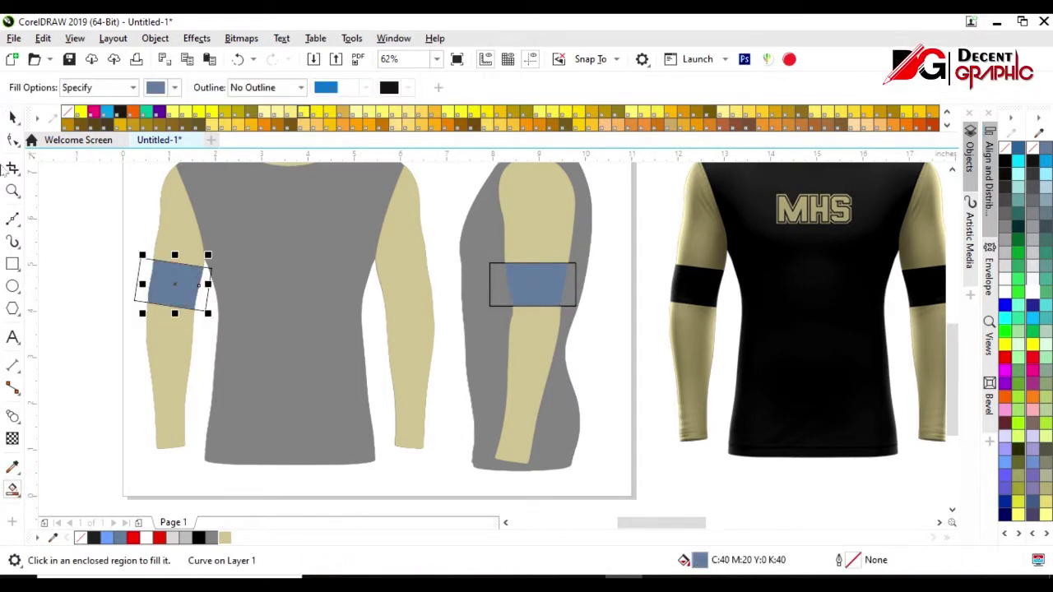
key(space)
drag(205, 284, 420, 301)
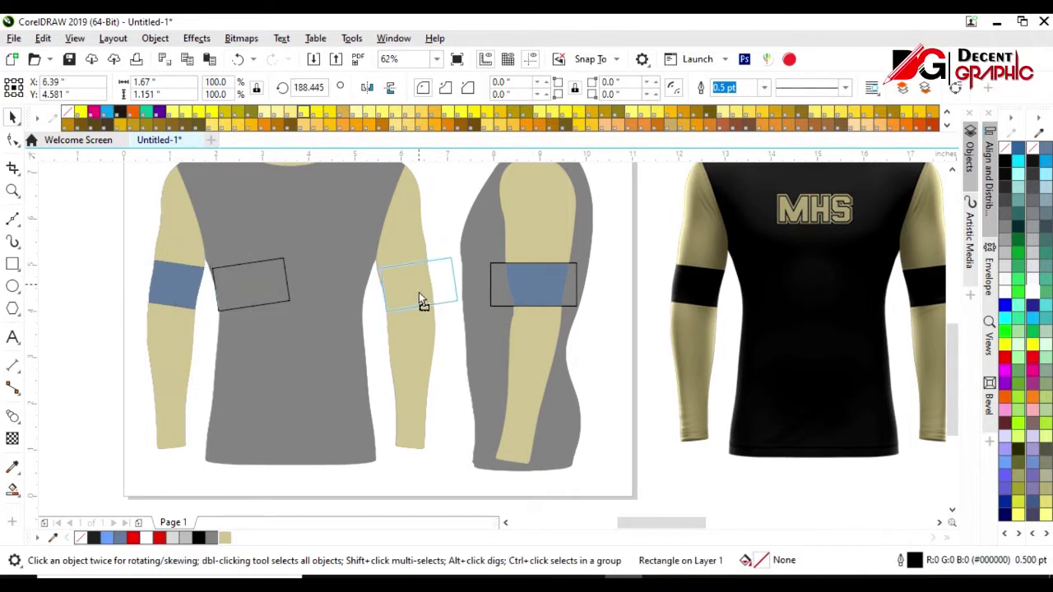
click(13, 490)
click(405, 288)
click(12, 116)
Fill the sleeve bands grey and bring the shaded jersey image to the front
click(494, 305)
click(529, 282)
click(1013, 214)
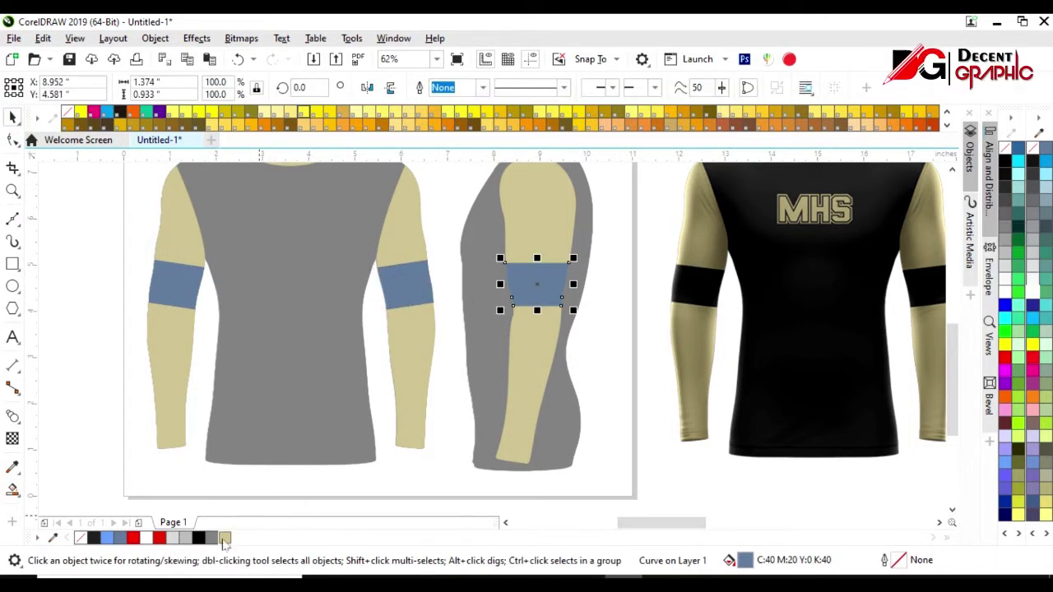
click(413, 287)
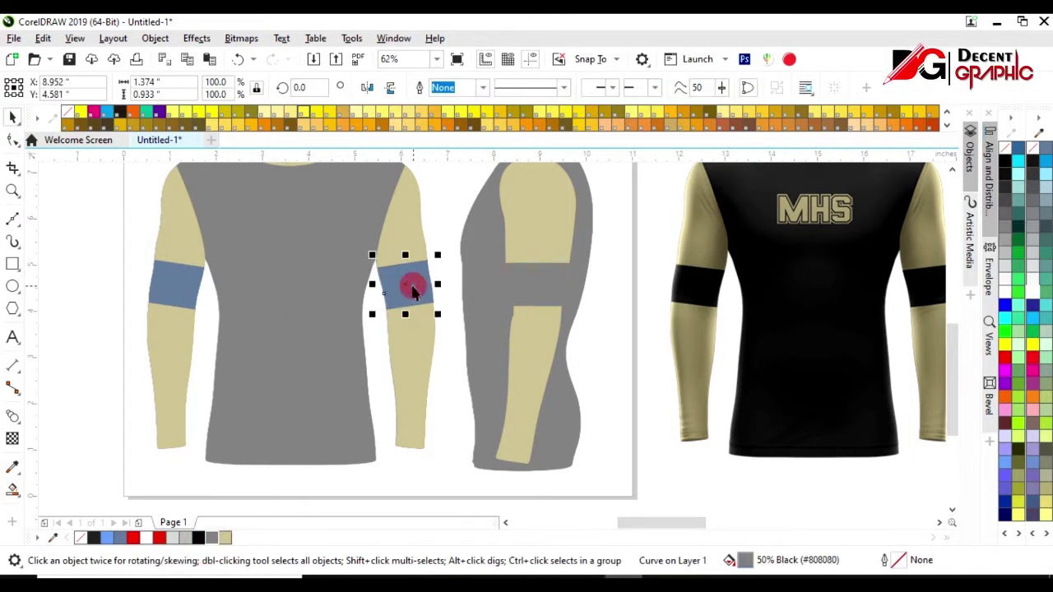
click(375, 352)
key(shift+Page_Up)
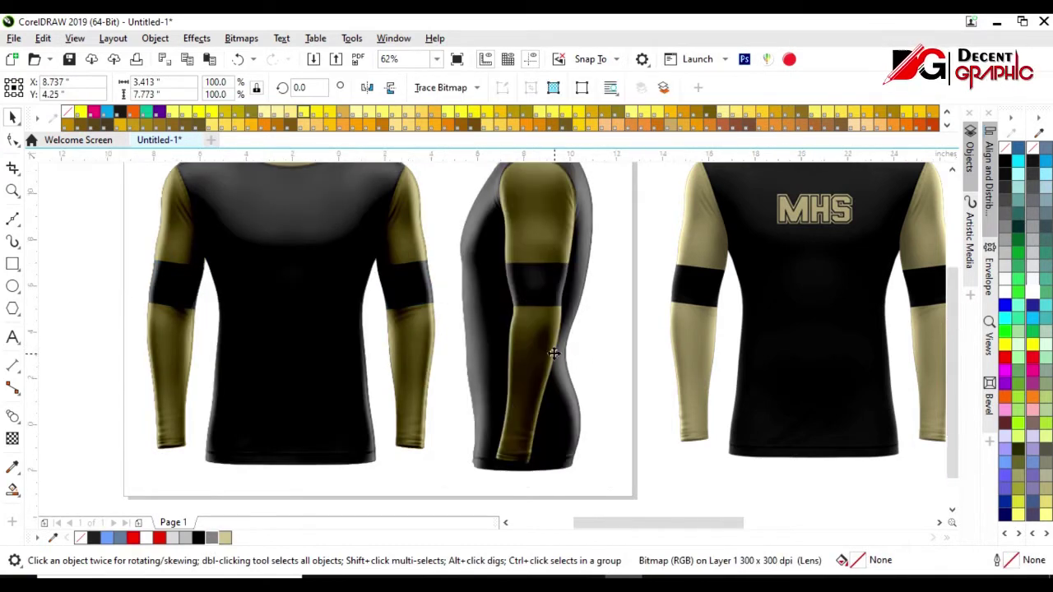
scroll(584, 356, down, 2)
scroll(533, 315, down, 2)
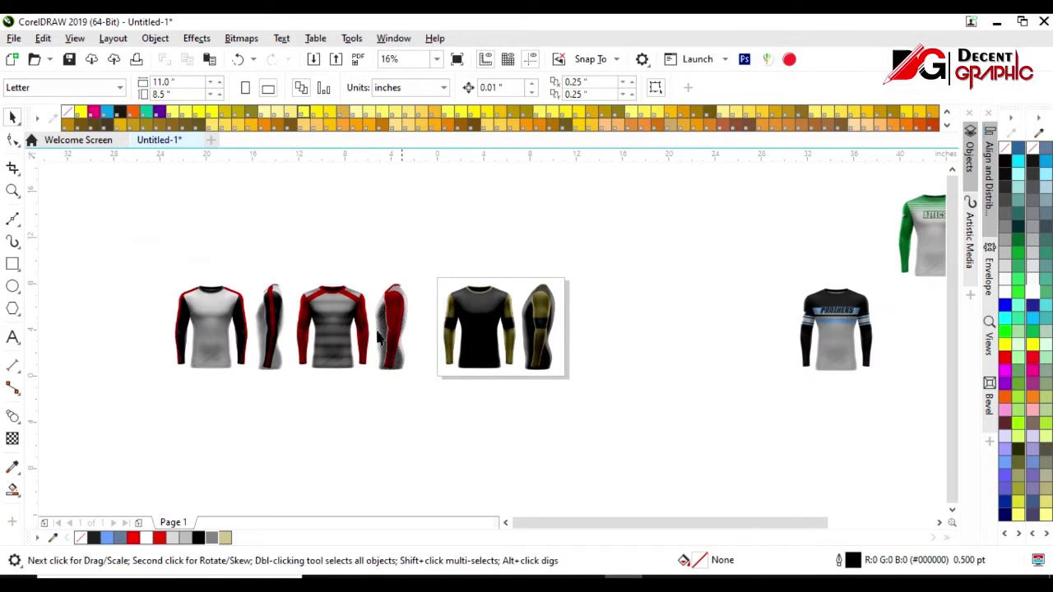
Draw a small square with a 4.0 pt outline
scroll(115, 313, up, 2)
click(12, 263)
scroll(124, 313, up, 3)
drag(175, 307, 231, 363)
click(12, 117)
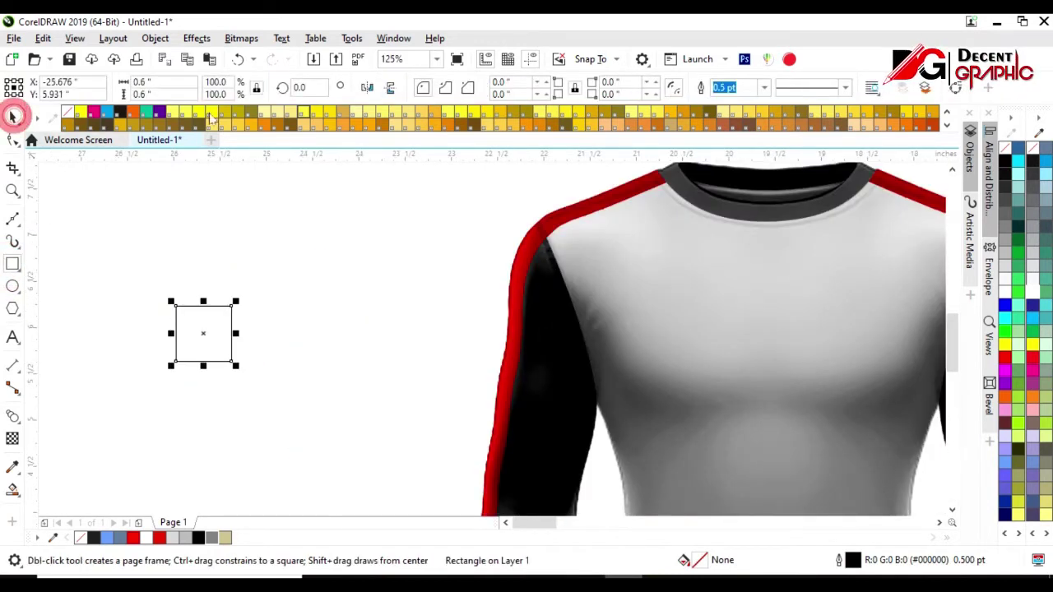
click(764, 87)
click(729, 201)
Rotate the square 45° into a diamond and convert its outline to an object
scroll(203, 338, up, 2)
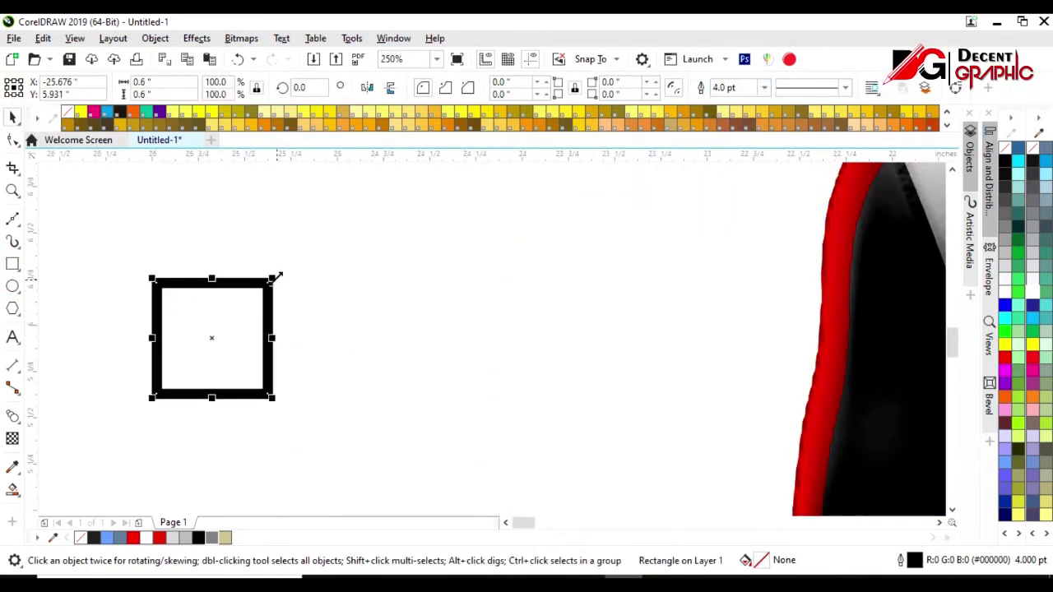
click(211, 338)
drag(270, 280, 288, 337)
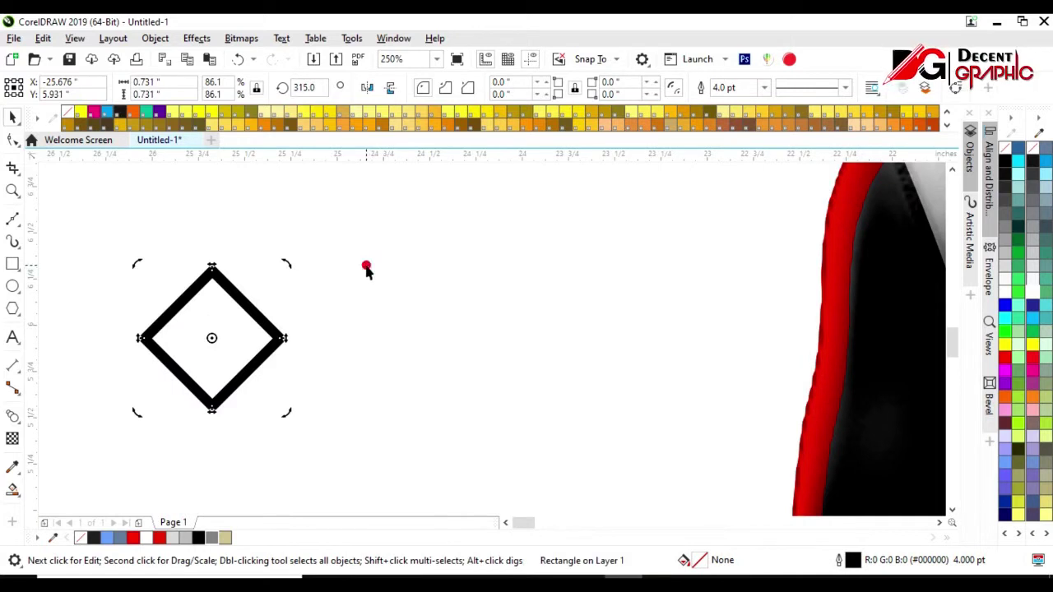
click(258, 312)
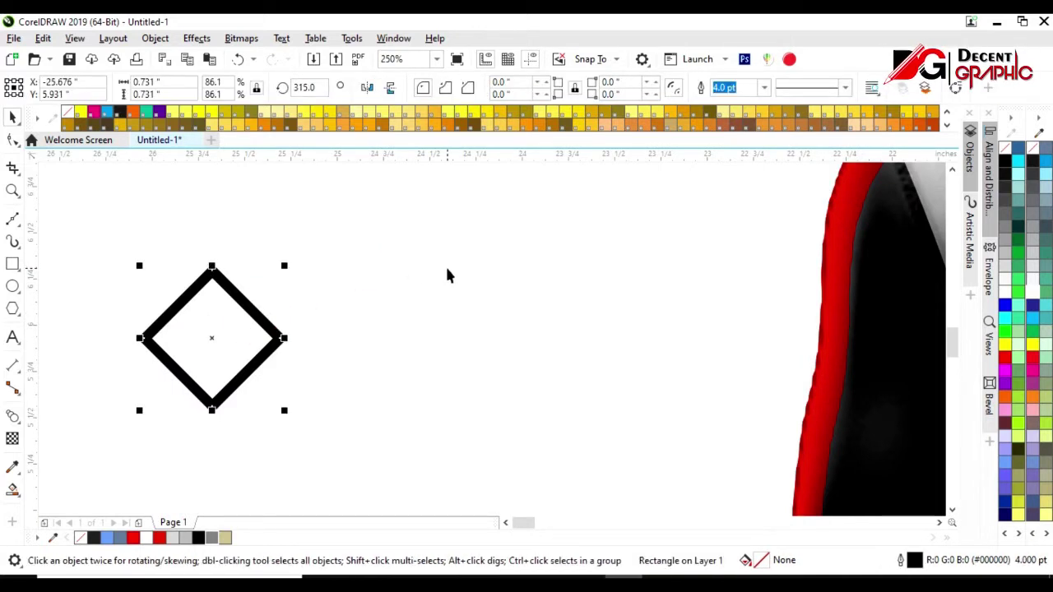
key(ctrl+q)
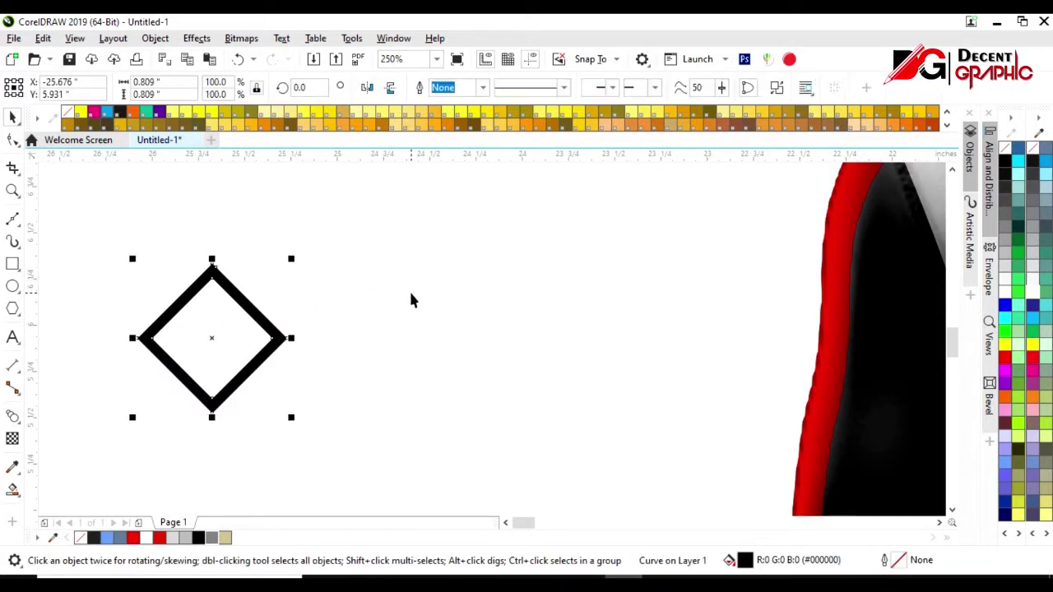
Draw a wide rectangle across the diamond's middle and trim the diamond with it
click(12, 263)
drag(101, 291, 311, 377)
key(space)
shift+click(222, 273)
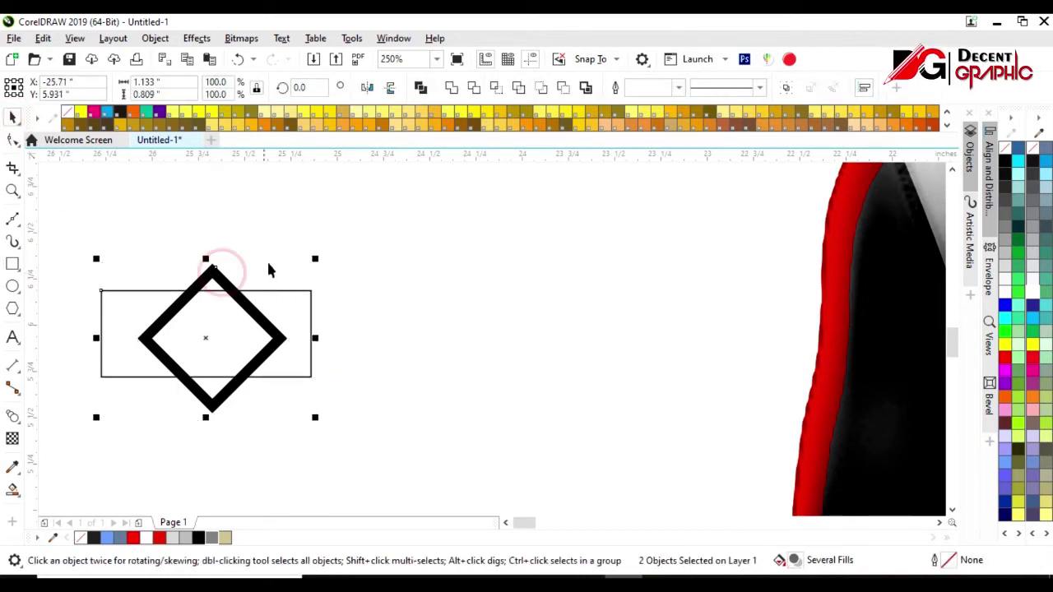
click(289, 305)
Fill the rectangle solid black and remove its outline
click(200, 298)
shift+click(212, 276)
click(473, 87)
click(318, 317)
scroll(317, 317, up, 2)
click(415, 349)
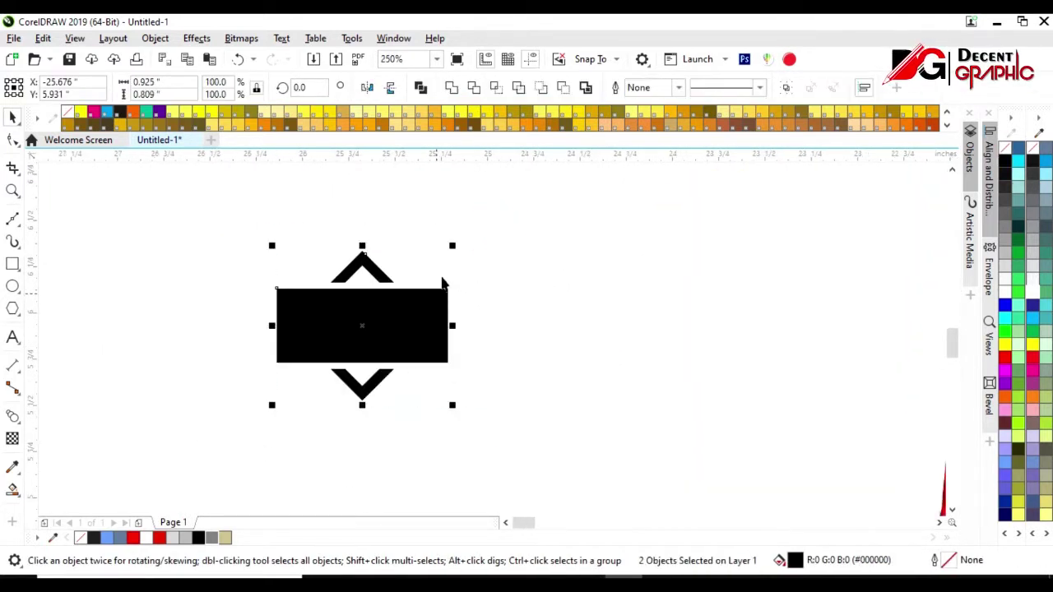
key(F8)
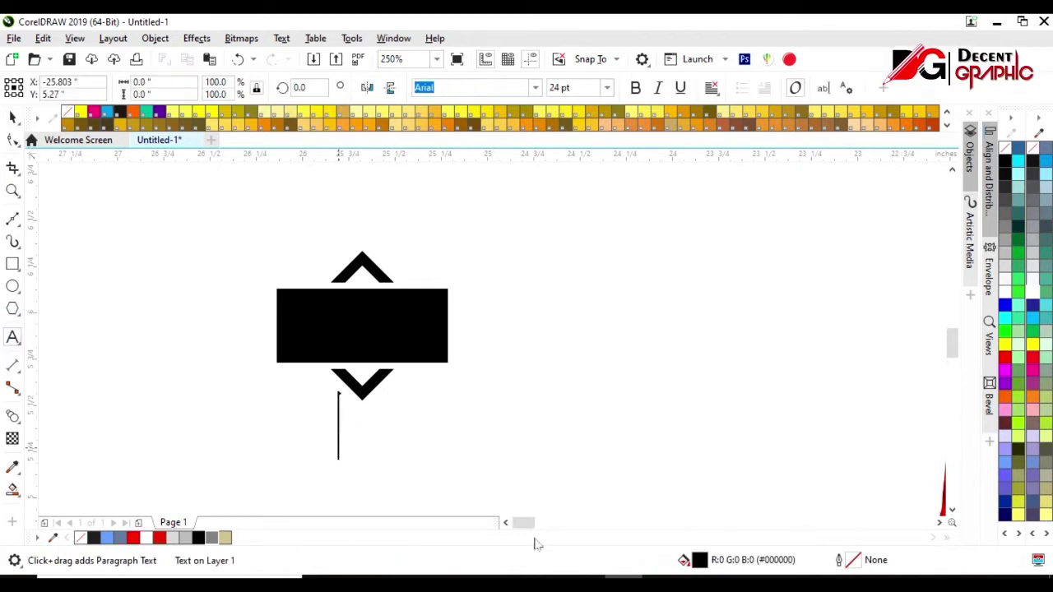
Type bold LOGO, convert it to curves, and centre it in white on the black rectangle
text(LOGO)
click(13, 118)
click(635, 88)
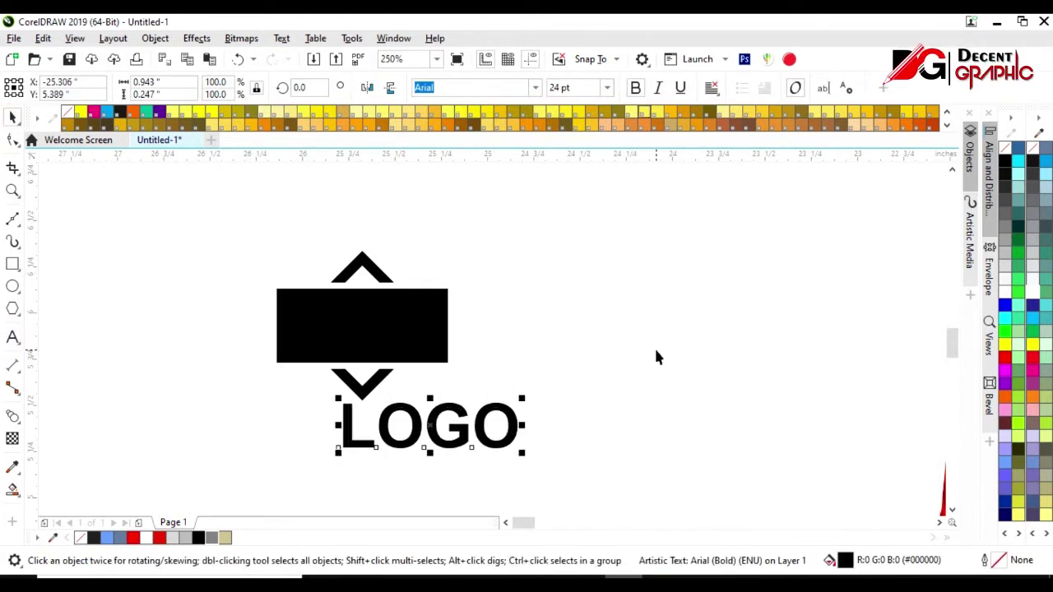
key(ctrl+q)
drag(431, 427, 365, 323)
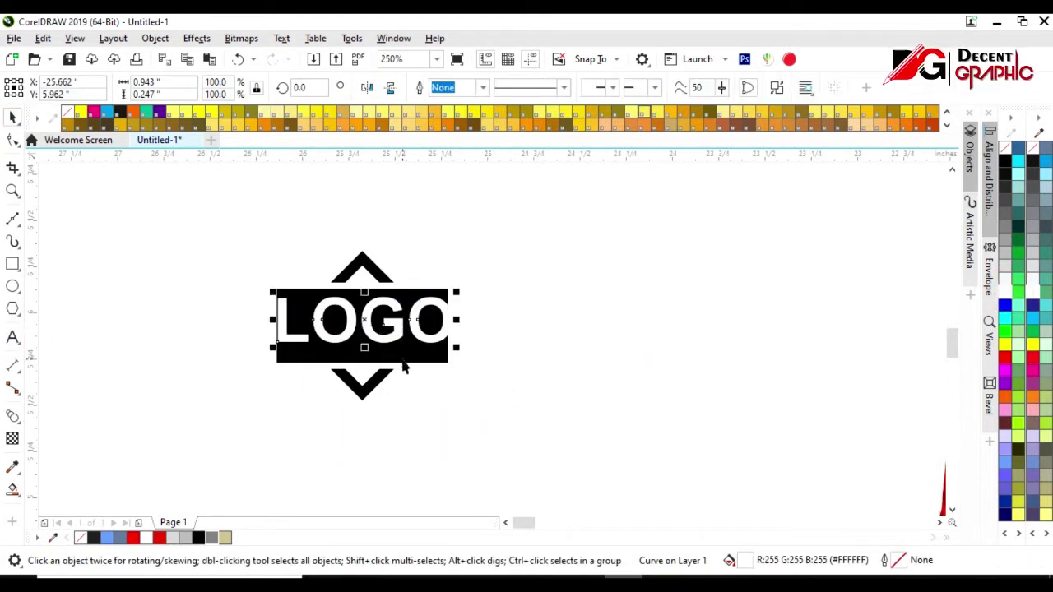
shift+click(404, 369)
key(ctrl+l)
Group the LOGO letters with the chevron emblem
click(387, 313)
scroll(388, 305, up, 2)
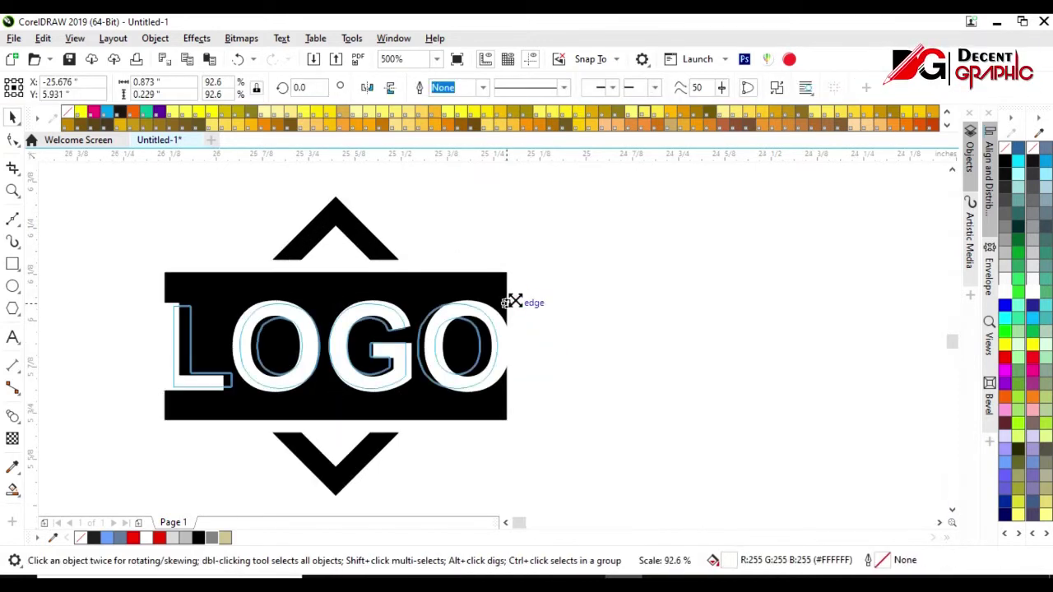
scroll(387, 345, up, 2)
scroll(611, 278, down, 2)
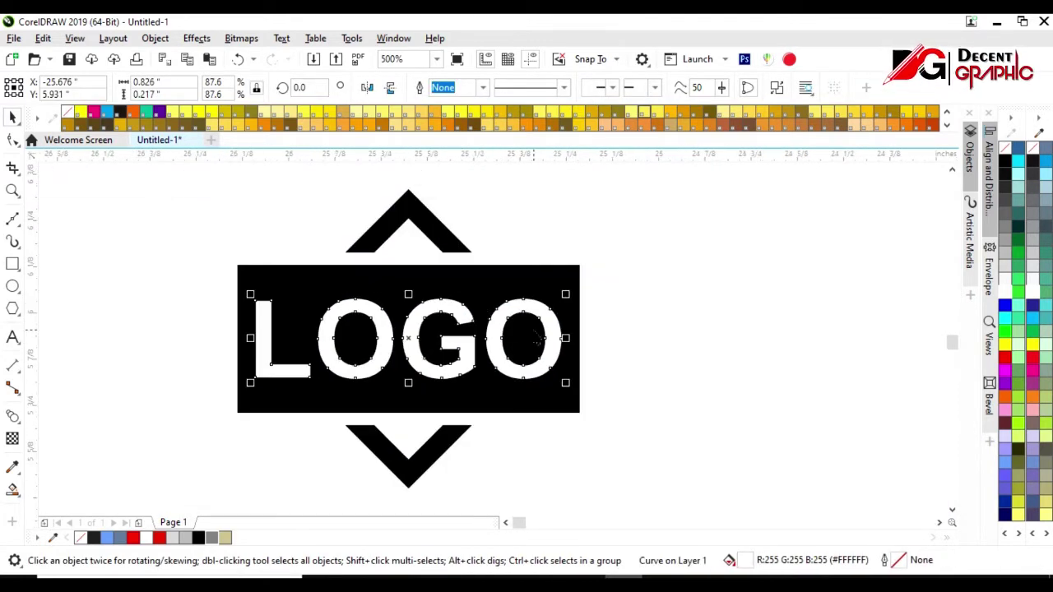
shift+click(505, 282)
key(ctrl+g)
Cancel an accidental move and select the complete LOGO emblem group
click(674, 220)
drag(523, 327, 625, 286)
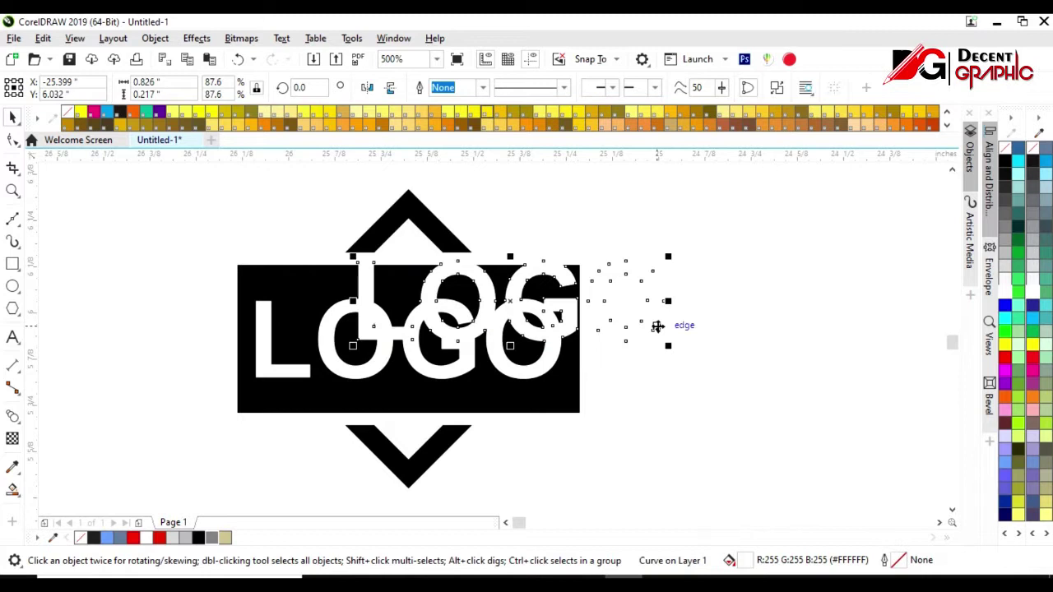
key(Escape)
key(Escape)
scroll(432, 337, down, 2)
drag(288, 247, 598, 472)
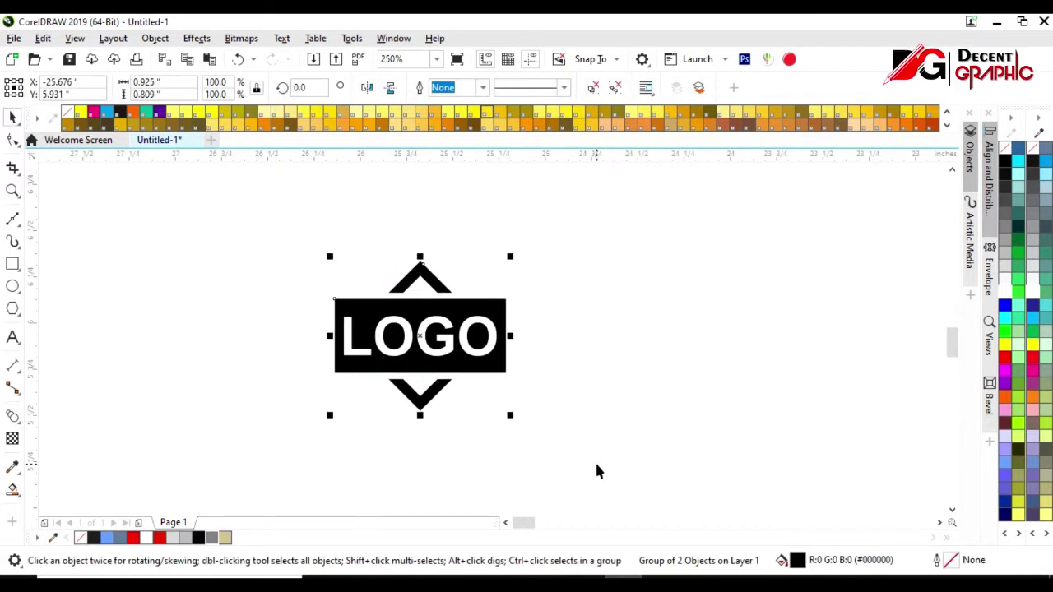
scroll(595, 460, down, 2)
scroll(406, 423, down, 2)
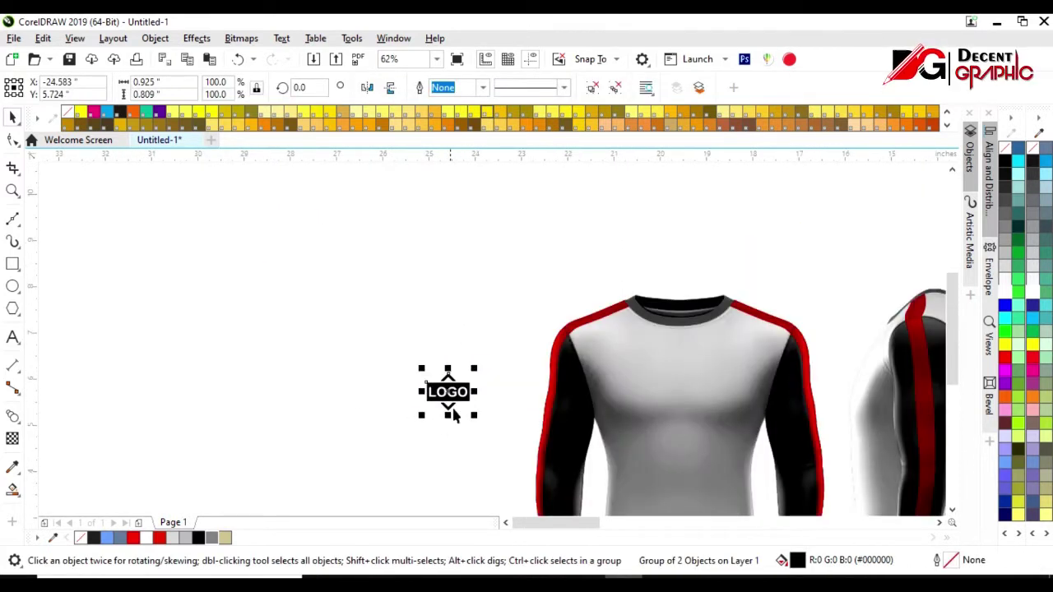
Enlarge the LOGO emblem to about 142% and restack the shirt image relative to it
drag(673, 372, 695, 353)
scroll(669, 369, up, 3)
scroll(494, 372, down, 2)
scroll(452, 374, down, 2)
click(509, 477)
key(shift+Page_Down)
scroll(472, 462, down, 2)
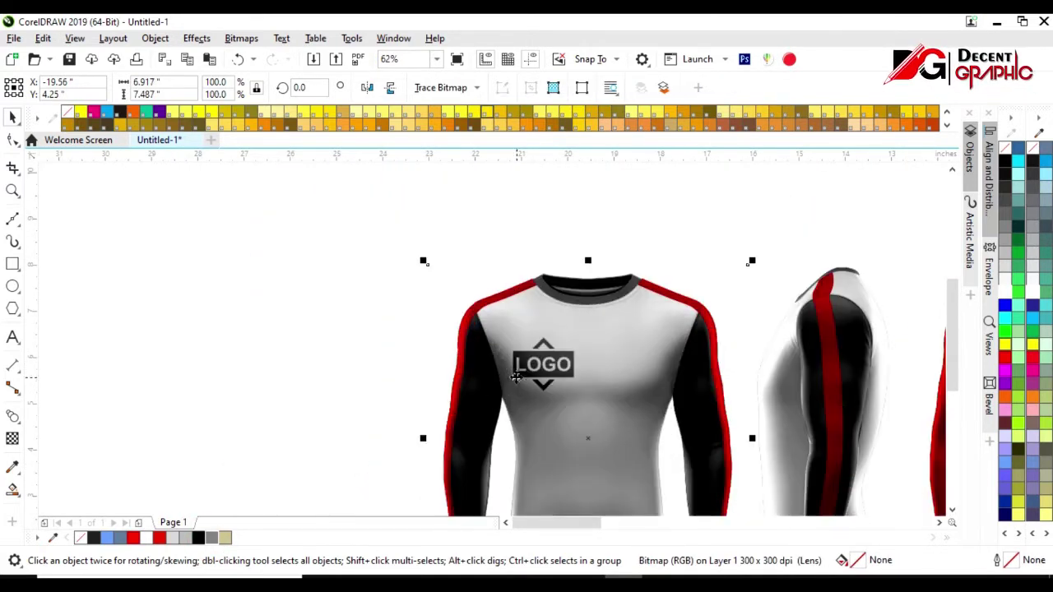
scroll(347, 303, up, 2)
Enlarge the LOGO further and centre it on the red-and-black shirt's chest
click(348, 304)
scroll(411, 312, down, 2)
scroll(484, 303, up, 2)
click(432, 353)
drag(479, 383, 520, 395)
shift+click(469, 441)
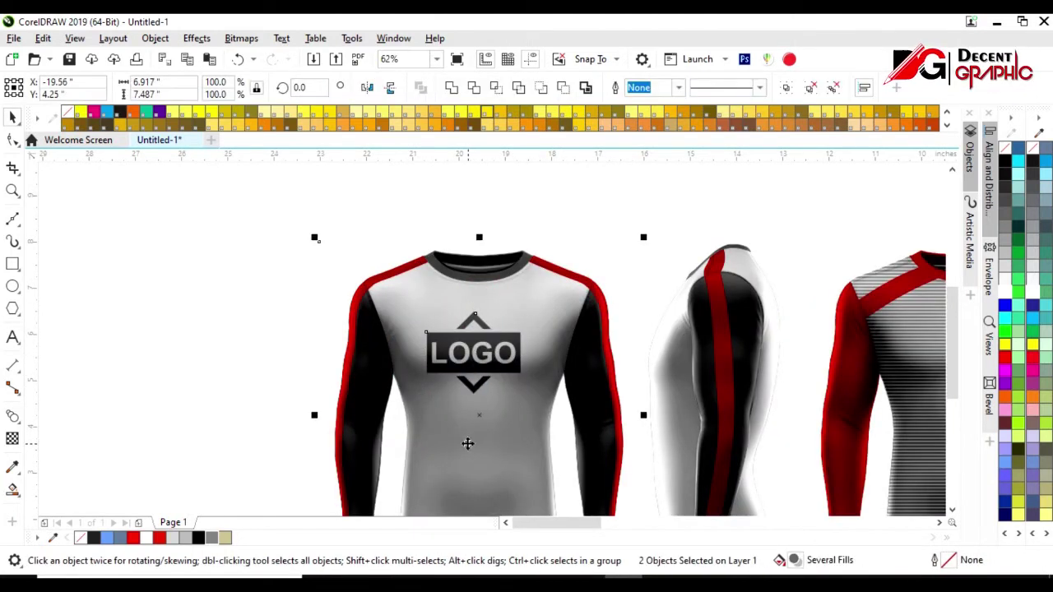
click(160, 346)
scroll(512, 321, up, 2)
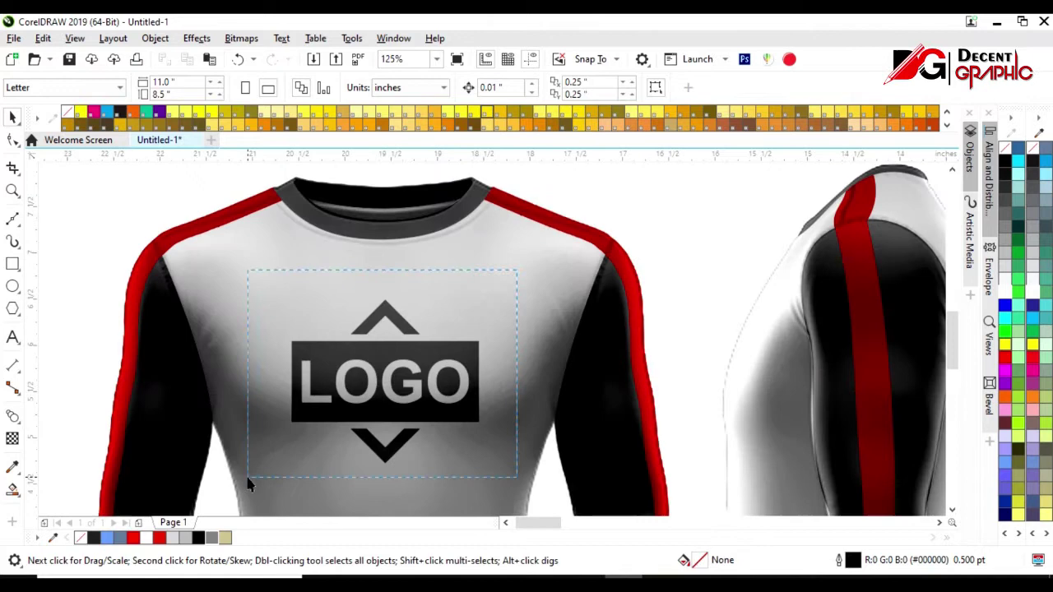
Copy the LOGO to the side view and PowerClip it inside the sleeve
click(412, 379)
drag(412, 379, 724, 387)
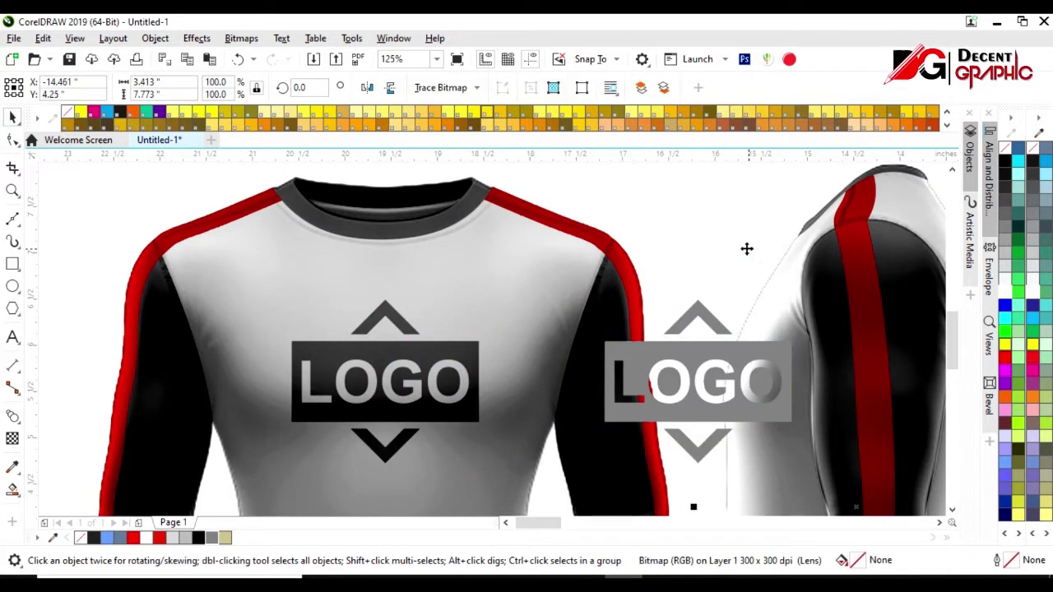
click(735, 305)
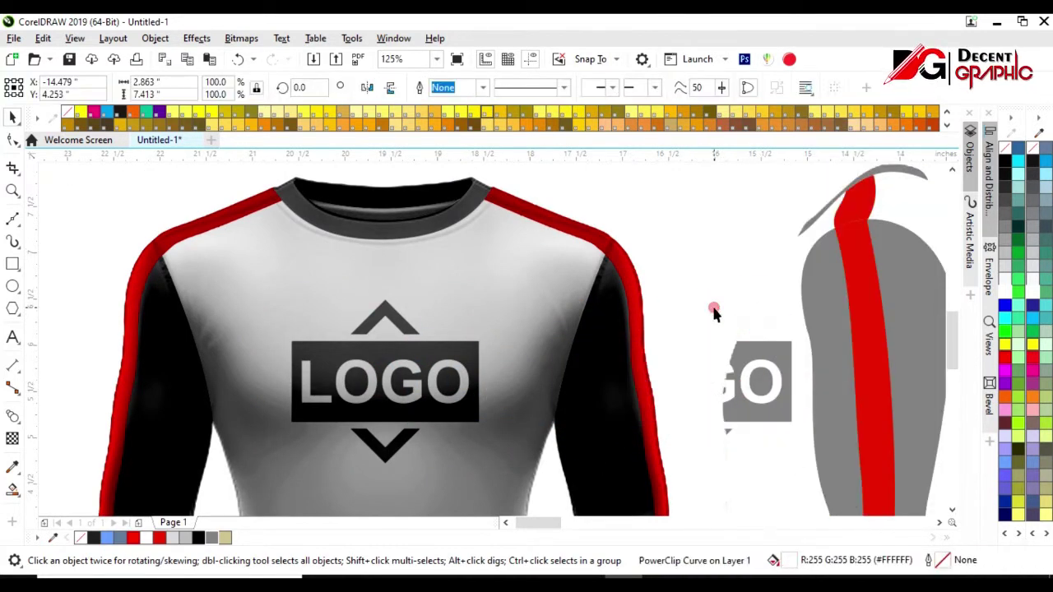
scroll(713, 306, down, 2)
scroll(668, 317, down, 2)
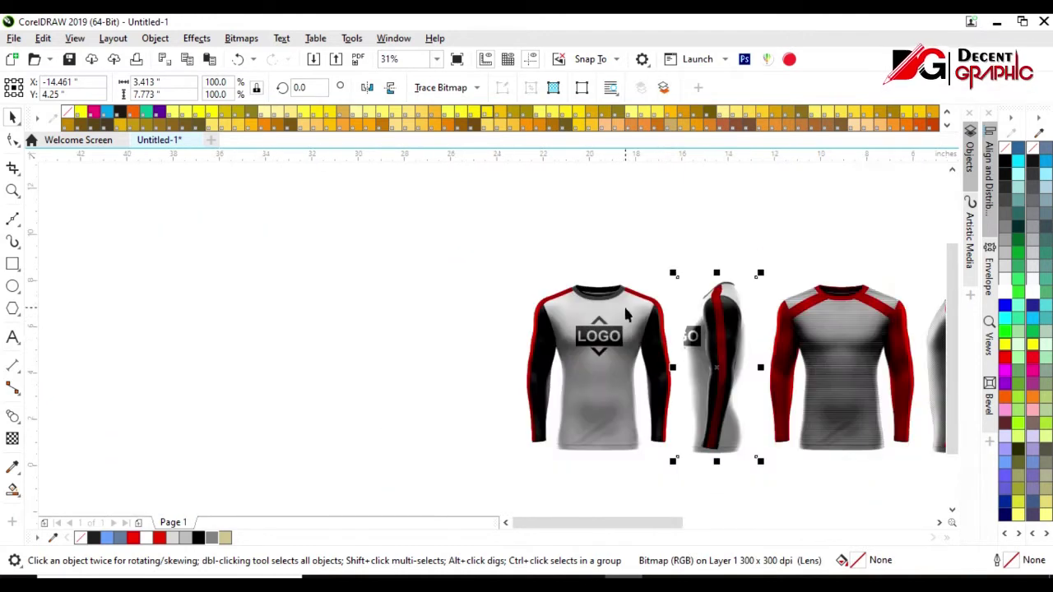
Copy the LOGO onto the chest of the third, striped shirt
drag(564, 374, 775, 342)
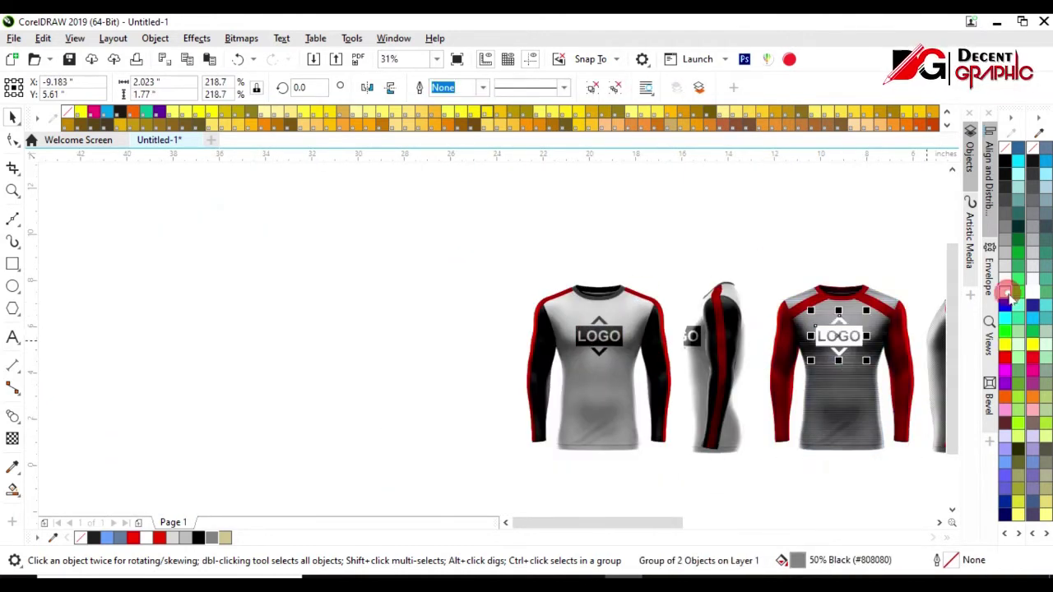
scroll(541, 377, up, 2)
scroll(540, 377, down, 2)
scroll(397, 355, down, 2)
scroll(492, 414, up, 5)
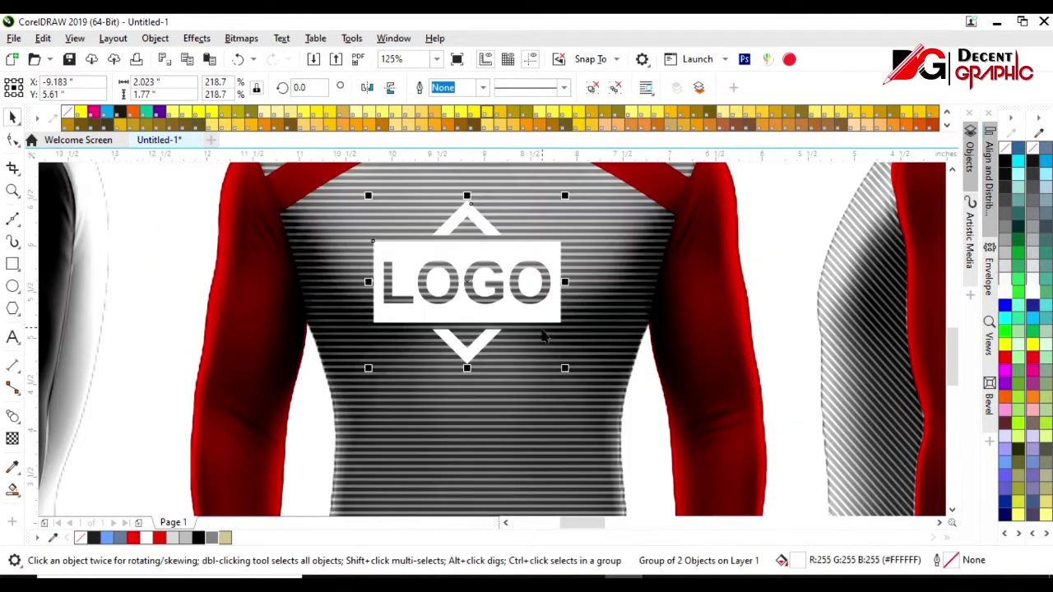
click(167, 318)
scroll(522, 299, down, 2)
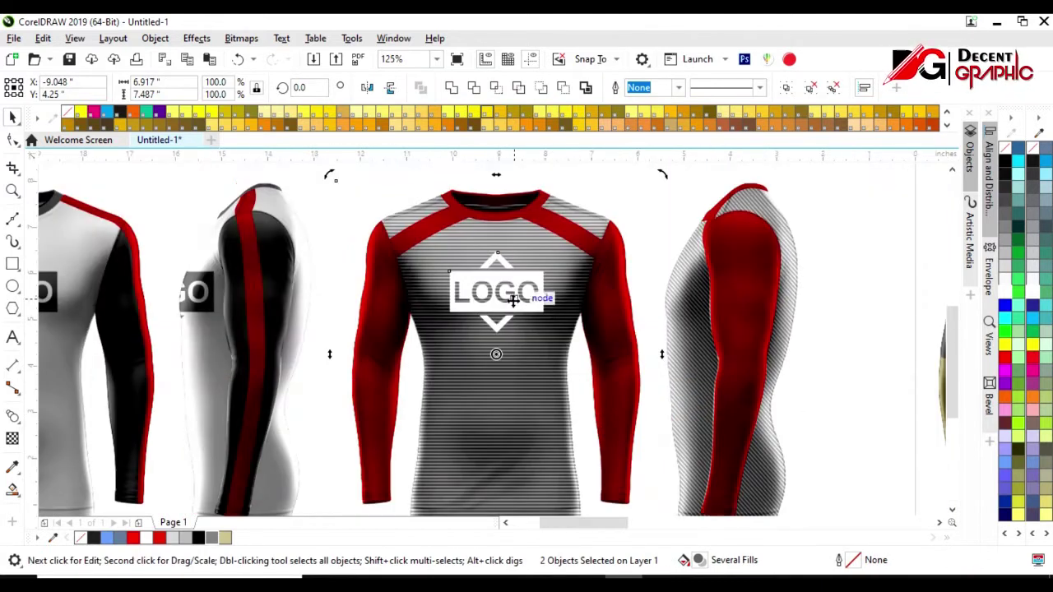
Copy the LOGO beside the side-view sleeve and colour both LOGOs red
drag(497, 286, 650, 296)
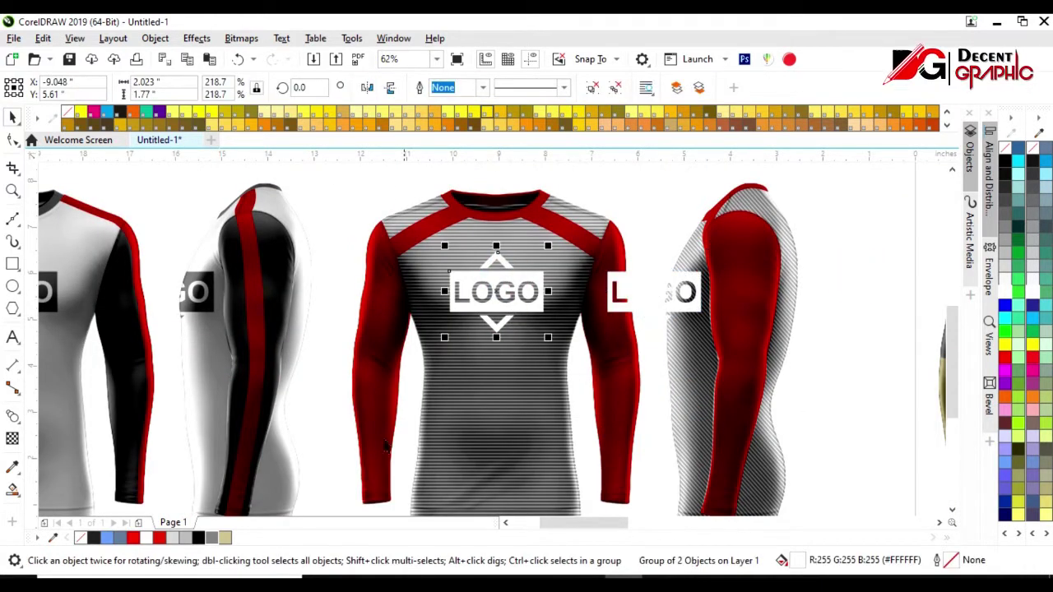
click(158, 537)
click(654, 292)
click(159, 538)
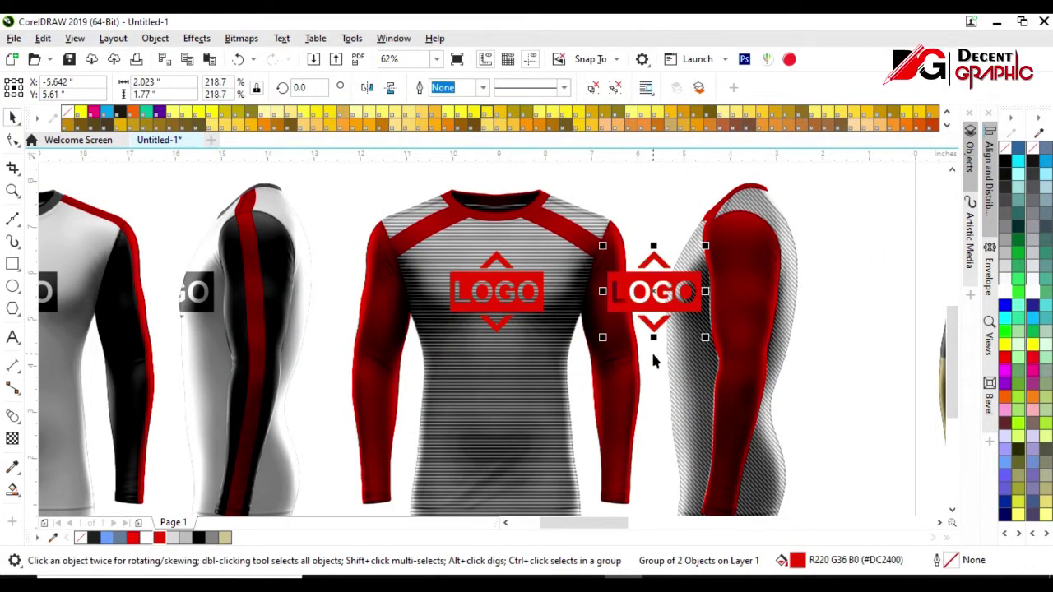
PowerClip the red LOGO copy inside the side-view sleeve
click(671, 383)
key(Delete)
click(654, 292)
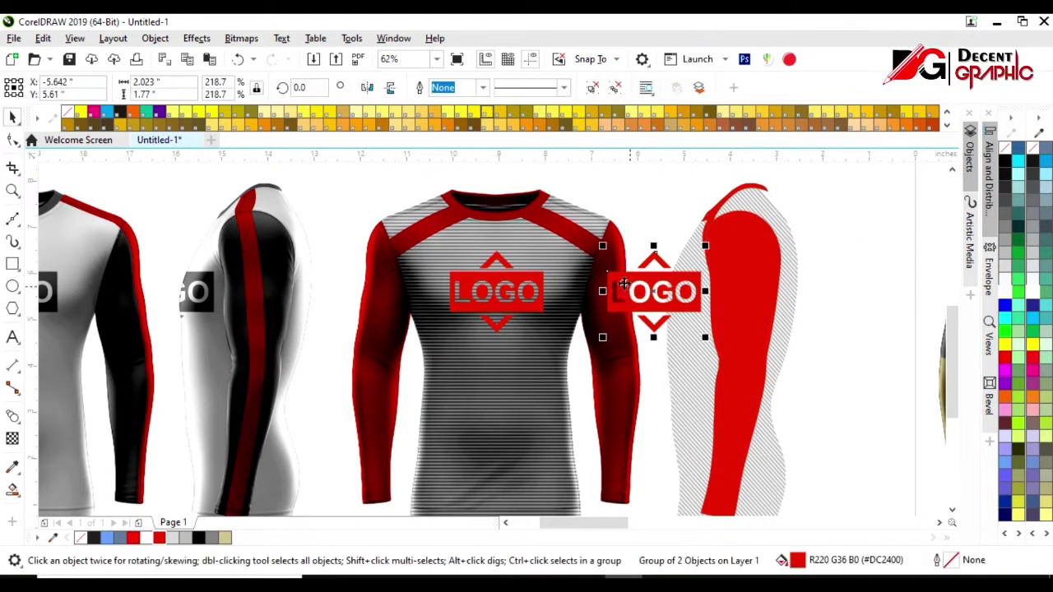
click(682, 365)
click(573, 363)
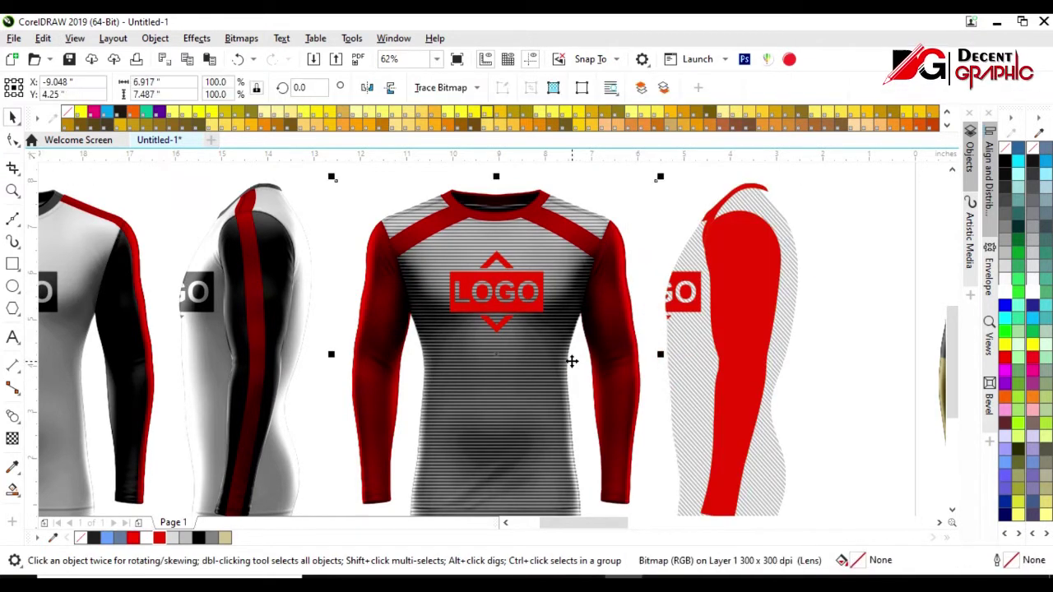
click(696, 390)
key(ctrl+z)
key(ctrl+z)
click(817, 245)
click(781, 393)
scroll(650, 364, down, 1)
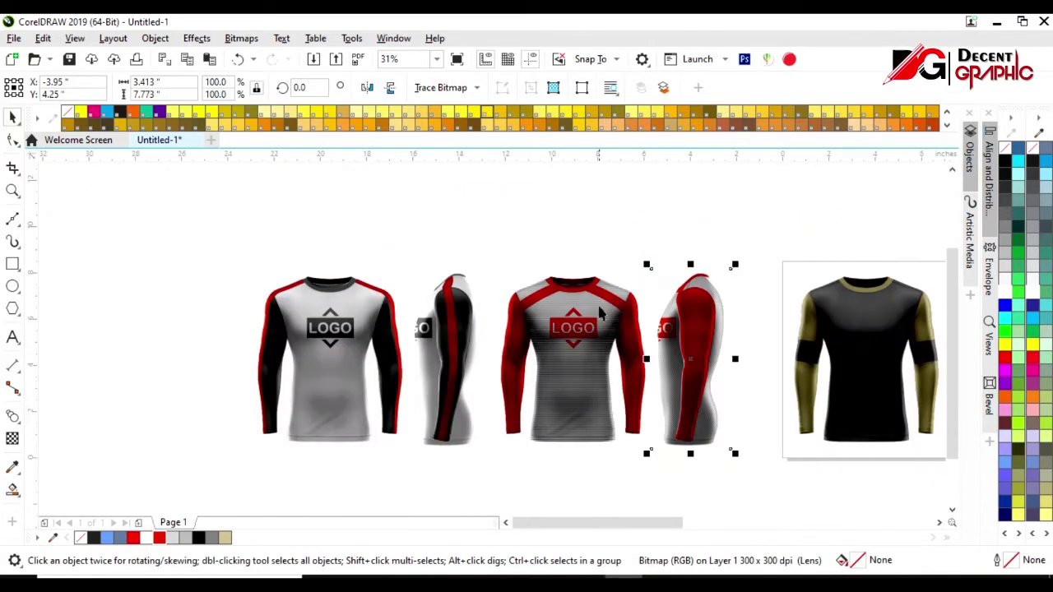
Copy the red LOGO onto the black shirt, make it beige, and copy it to the side view
click(573, 328)
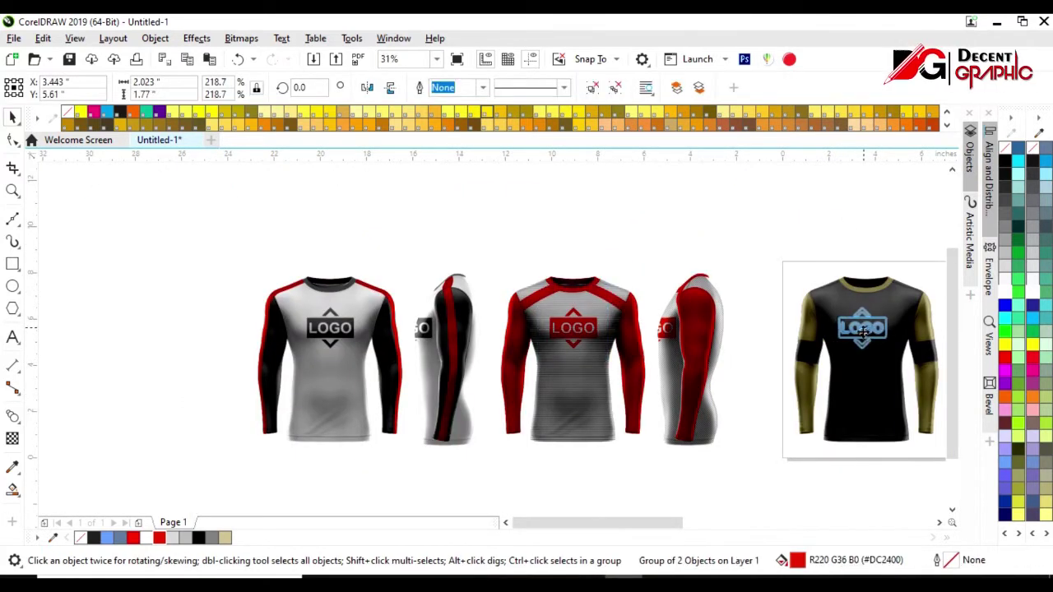
drag(864, 337, 864, 337)
scroll(568, 369, up, 3)
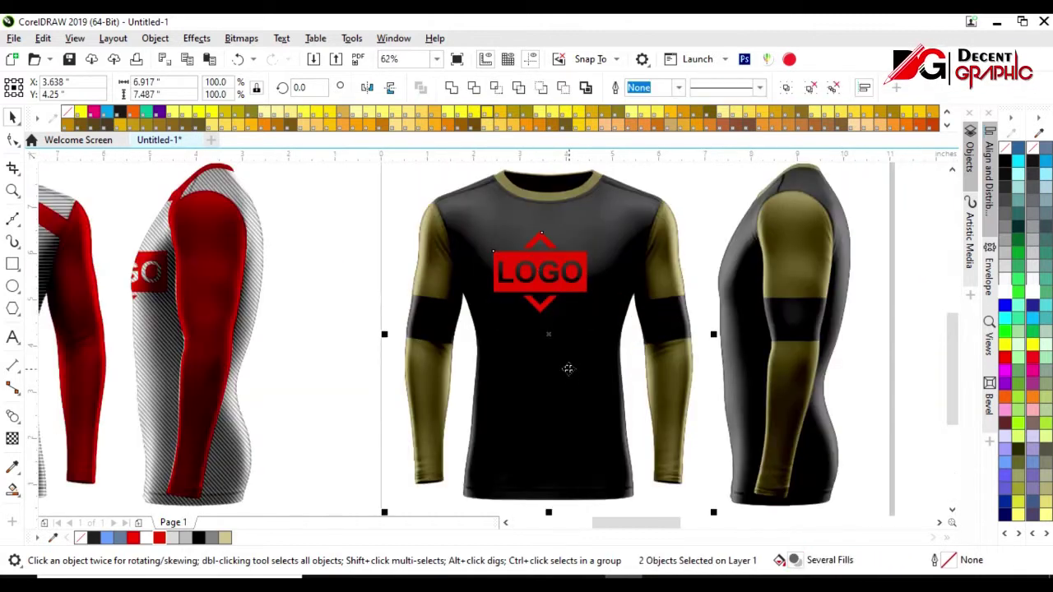
click(549, 272)
click(225, 538)
drag(554, 300, 710, 300)
Restack the front and side LOGOs so the black shirt images shade them
click(590, 355)
key(shift+Page_Up)
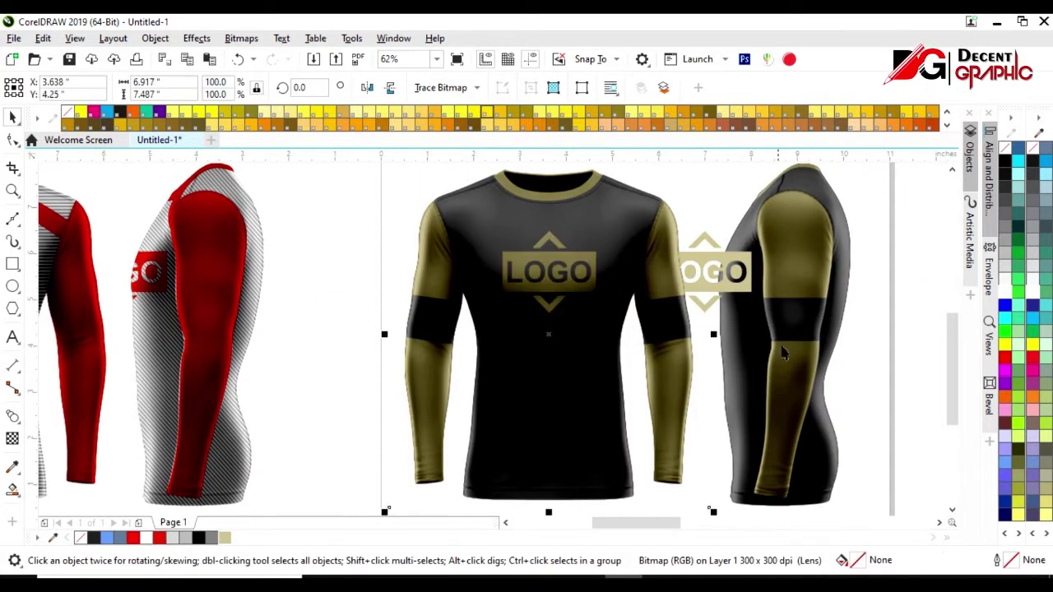
right_click(714, 252)
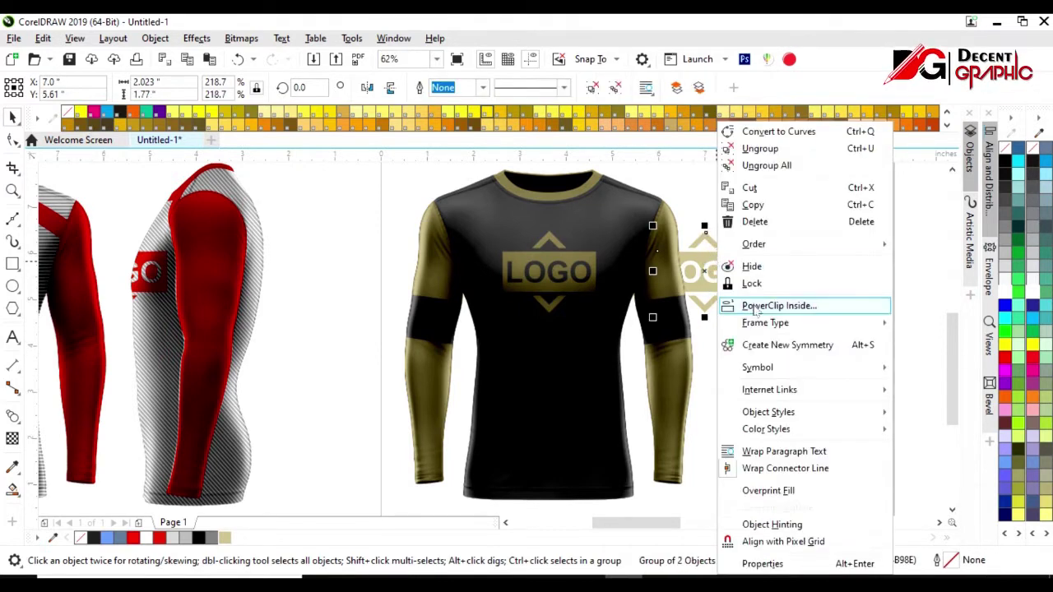
click(776, 305)
click(729, 357)
click(727, 215)
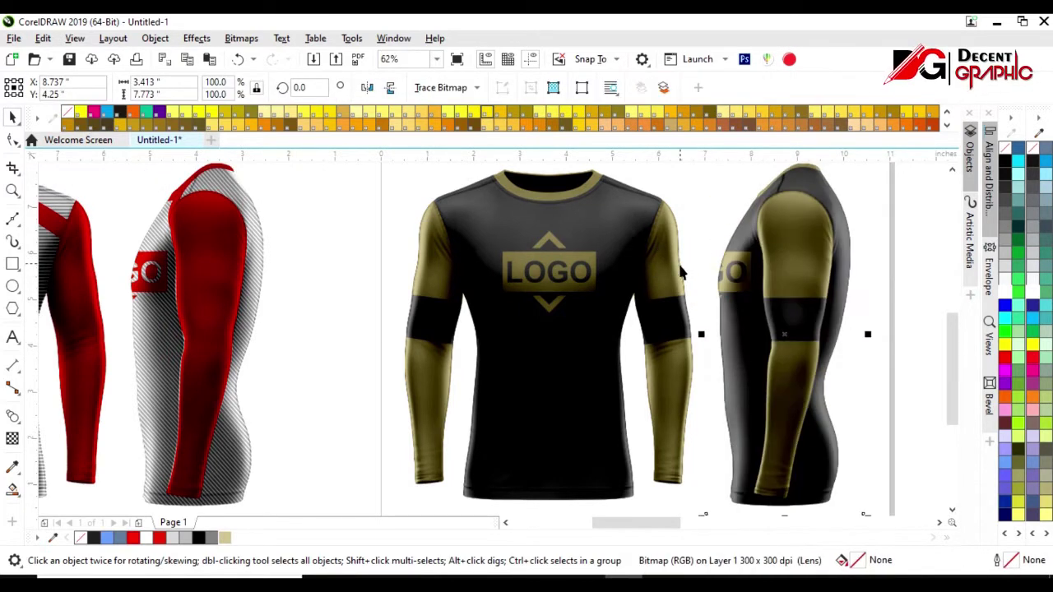
scroll(681, 255, down, 2)
click(819, 239)
scroll(776, 312, down, 2)
Copy the whole black shirt mockup to the start of the row
drag(757, 252, 592, 362)
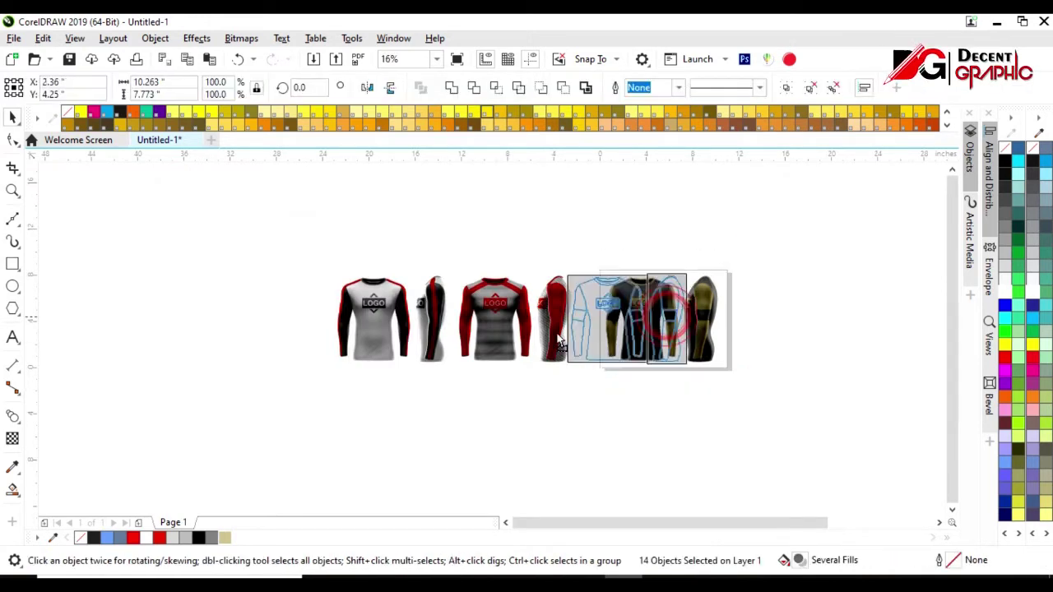
drag(659, 317, 270, 317)
scroll(517, 411, down, 2)
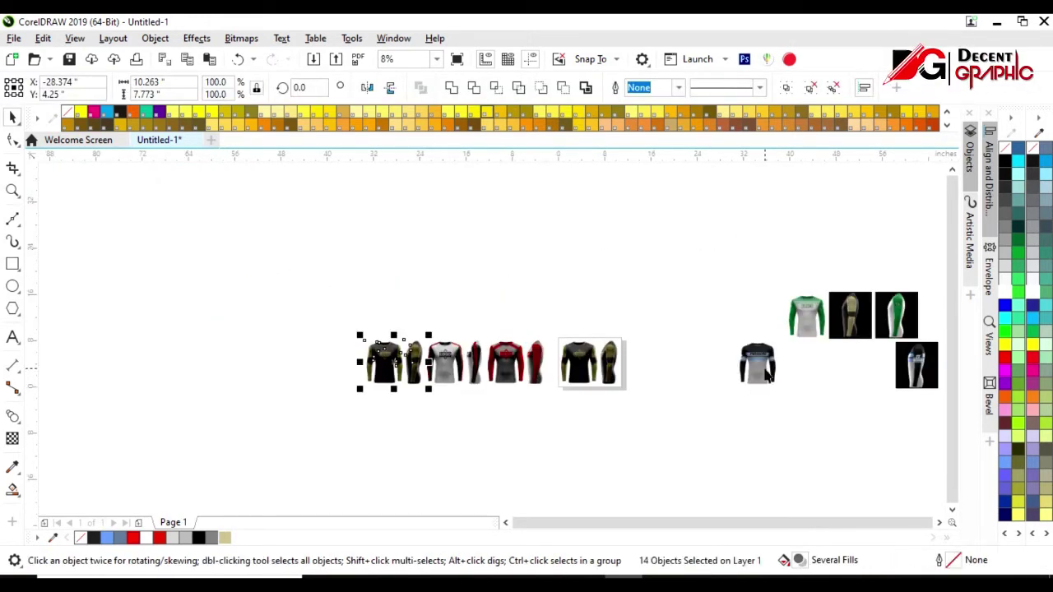
Place the green AZTECS and black PANTHERS shirts beside the black-and-gold mockup
drag(728, 347, 646, 369)
scroll(646, 366, up, 1)
scroll(625, 333, up, 1)
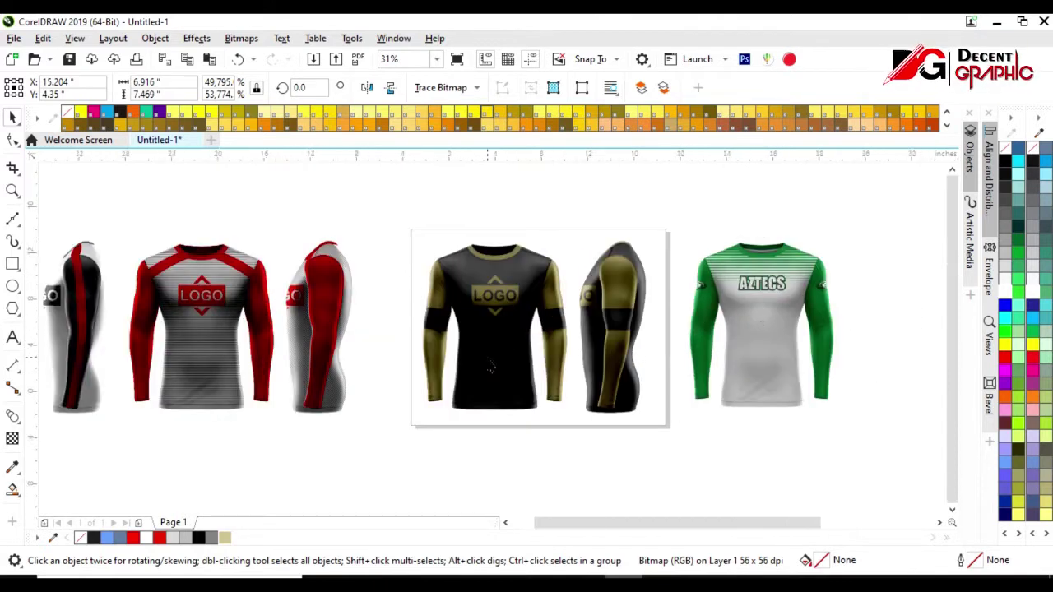
scroll(485, 358, down, 2)
drag(560, 354, 597, 360)
drag(710, 250, 901, 407)
scroll(540, 371, up, 1)
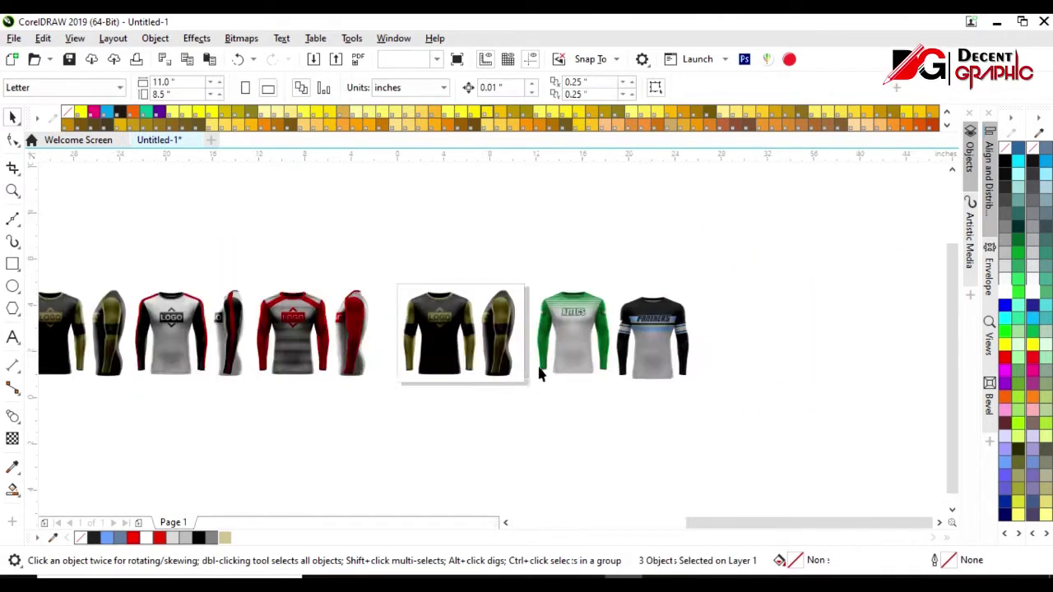
scroll(541, 371, up, 1)
click(788, 326)
key(Delete)
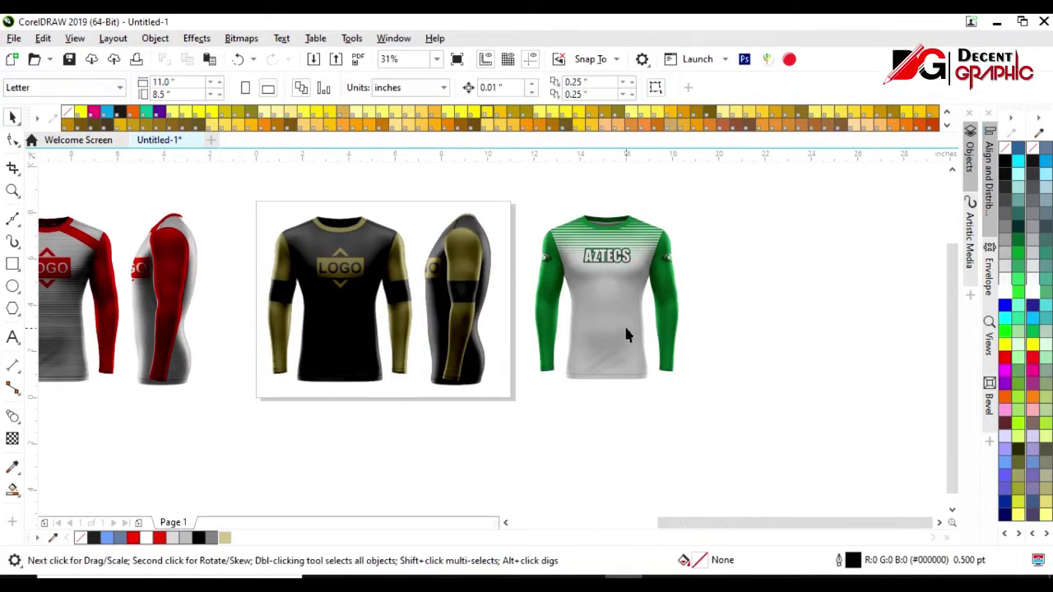
key(ctrl+z)
key(Escape)
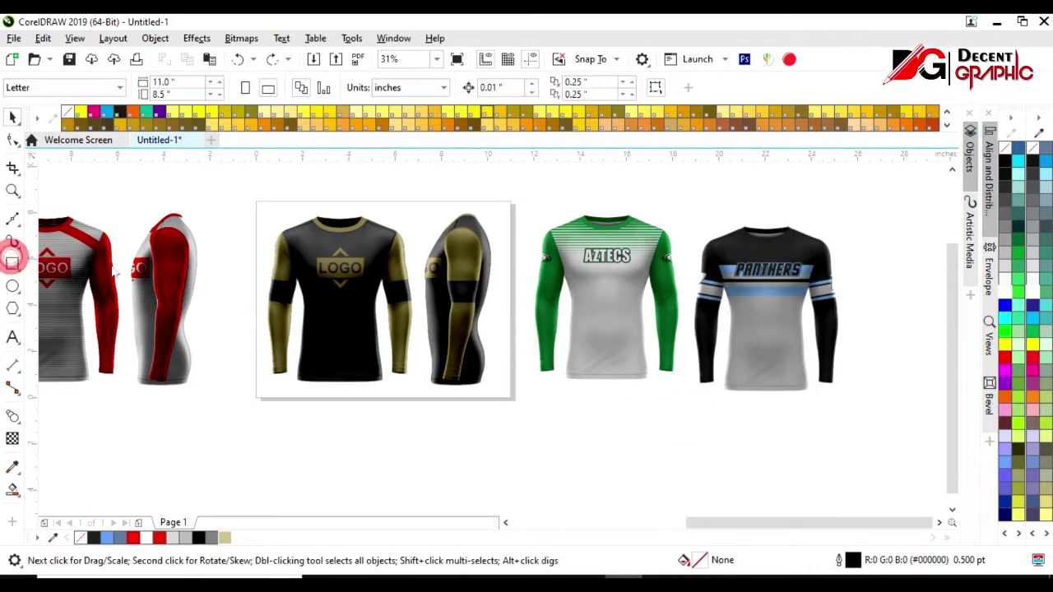
Draw a rectangle over the PANTHERS chest stripe and resize it to fit
click(12, 261)
scroll(675, 263, up, 1)
drag(684, 245, 907, 275)
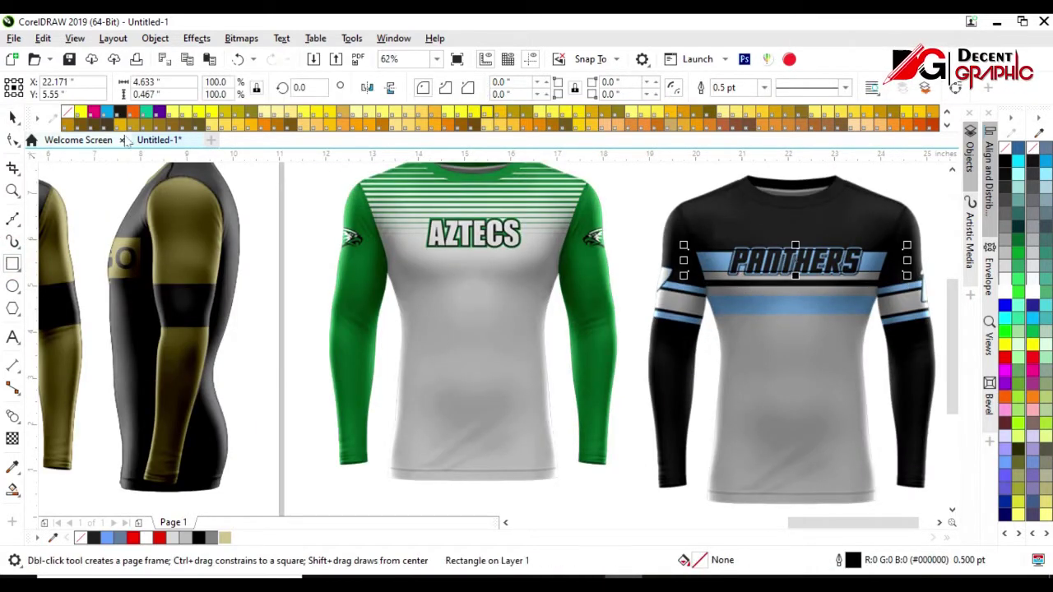
key(space)
scroll(798, 272, up, 1)
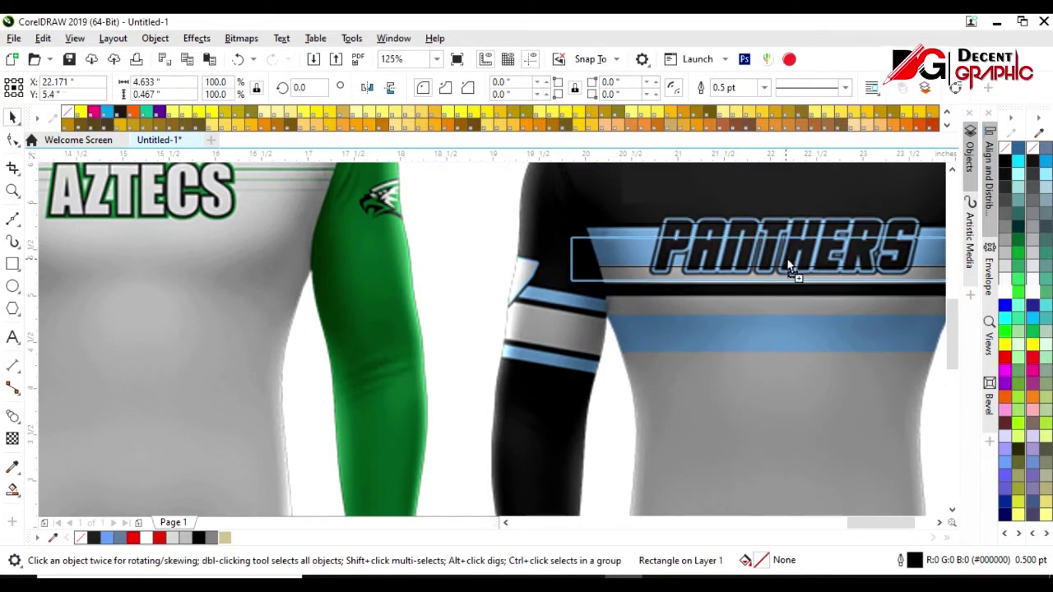
mouse_move(789, 265)
mouse_down()
mouse_move(785, 355)
mouse_move(785, 316)
mouse_up()
scroll(602, 347, down, 1)
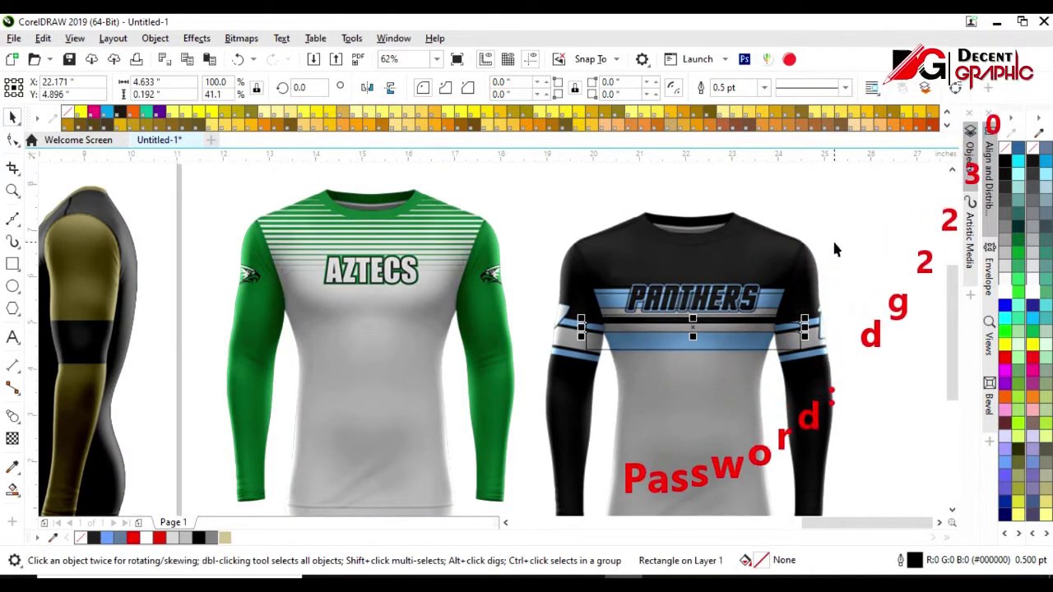
scroll(834, 249, down, 1)
scroll(325, 384, up, 1)
click(325, 384)
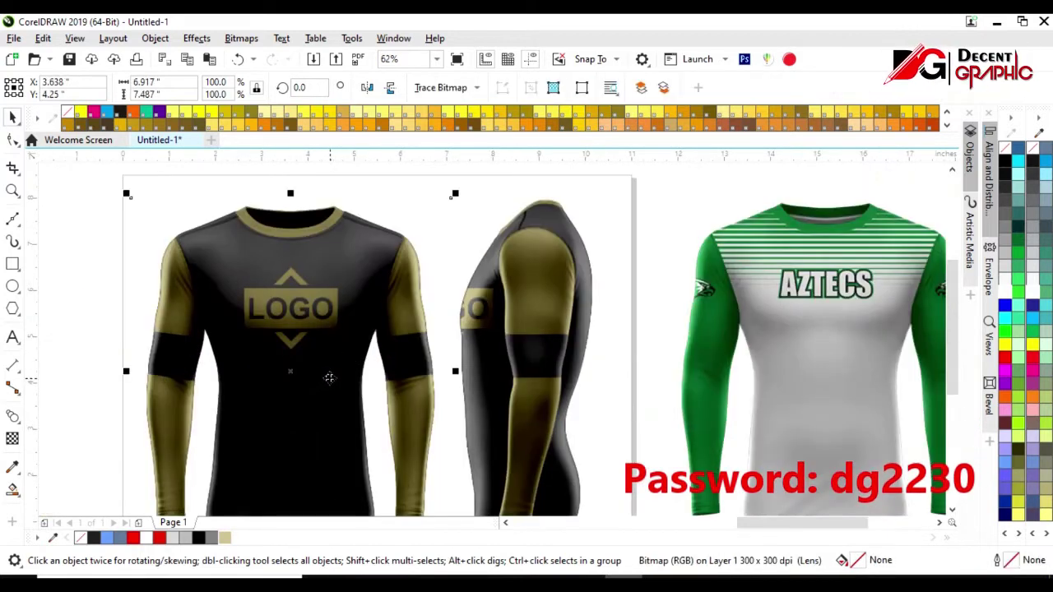
Delete the front and side shirt photos and make the shirt body white
key(Delete)
click(491, 383)
key(Delete)
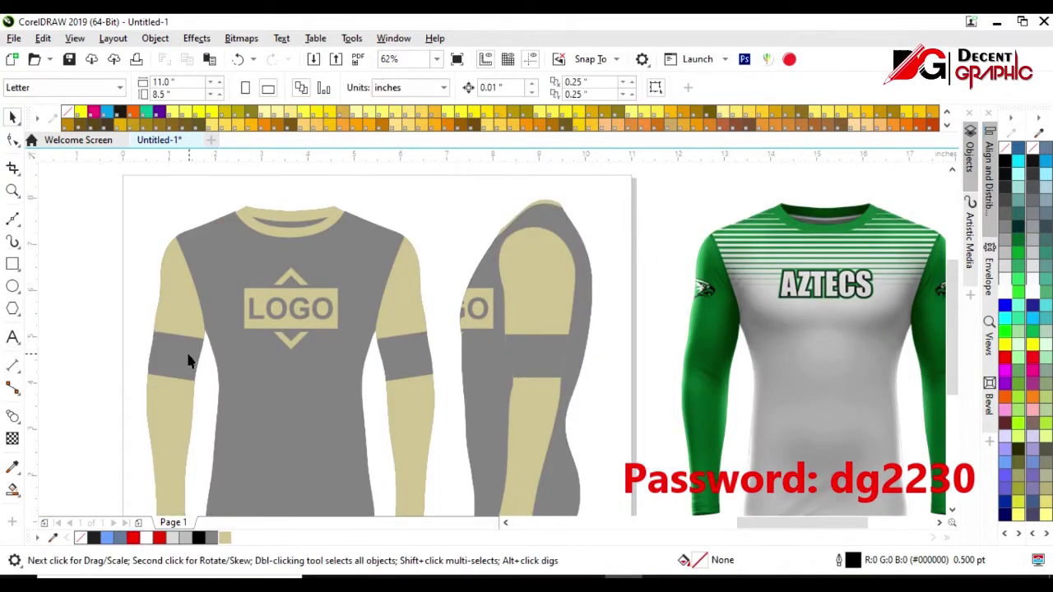
click(175, 358)
scroll(354, 321, down, 1)
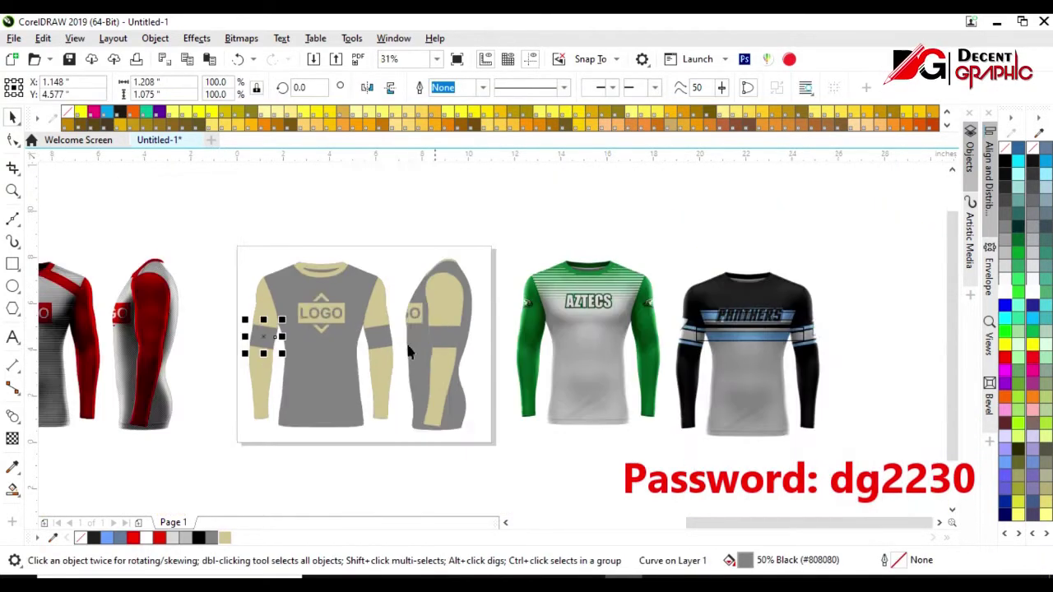
click(1005, 301)
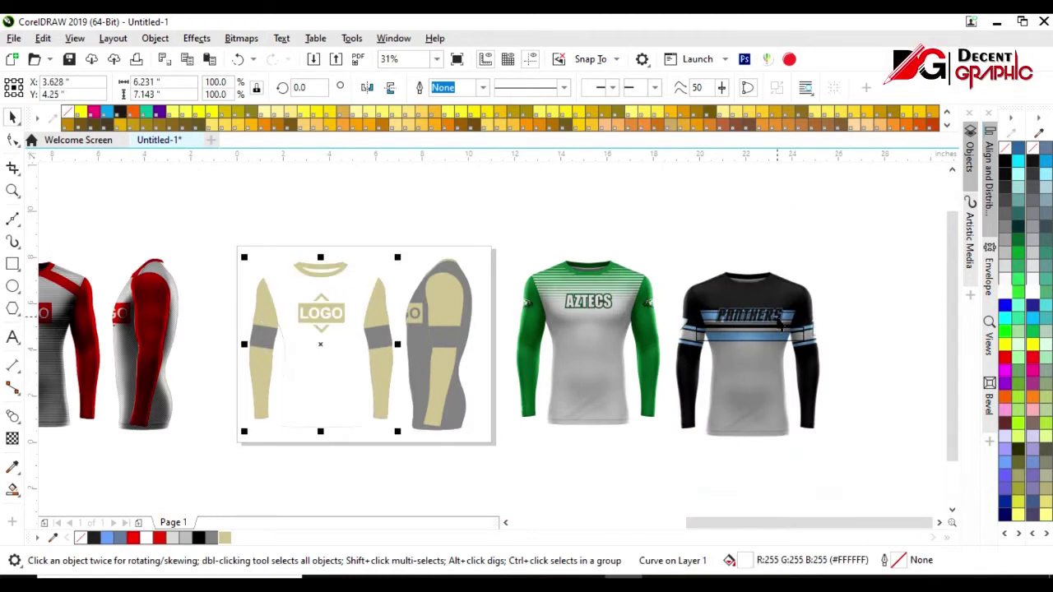
Copy the stripe outlines onto the white shirt, raise the LOGO, and fill the upper stripe
click(815, 313)
drag(677, 367, 330, 341)
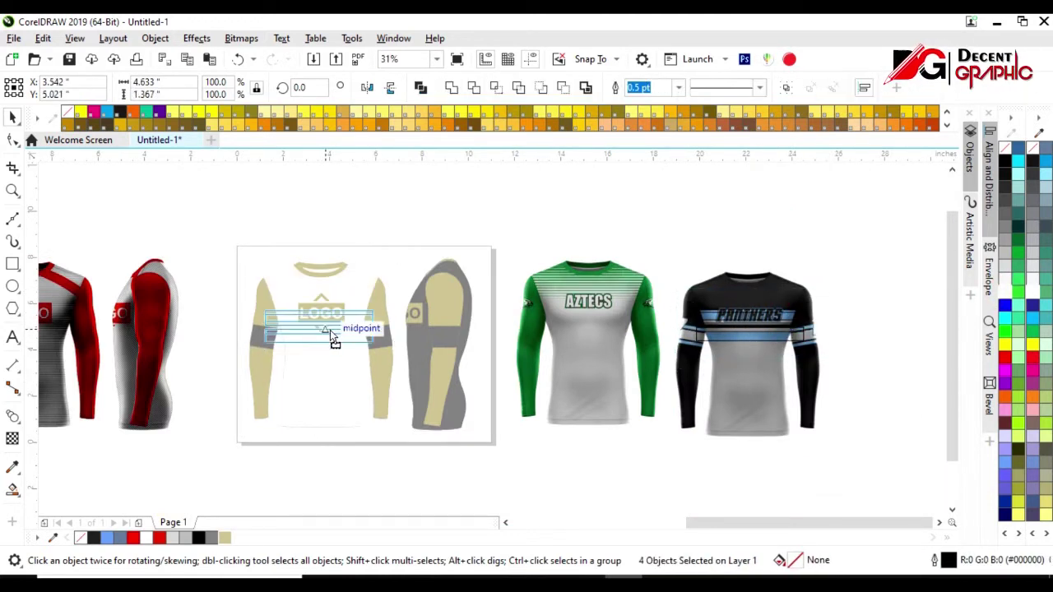
scroll(330, 330, down, 1)
scroll(340, 248, up, 2)
drag(344, 257, 328, 280)
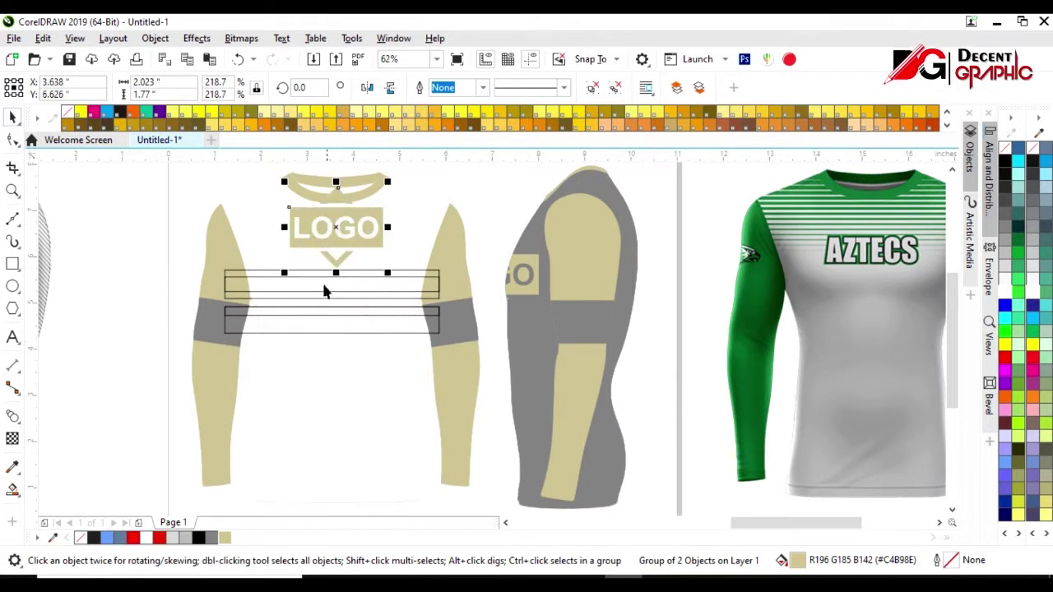
click(13, 491)
click(305, 279)
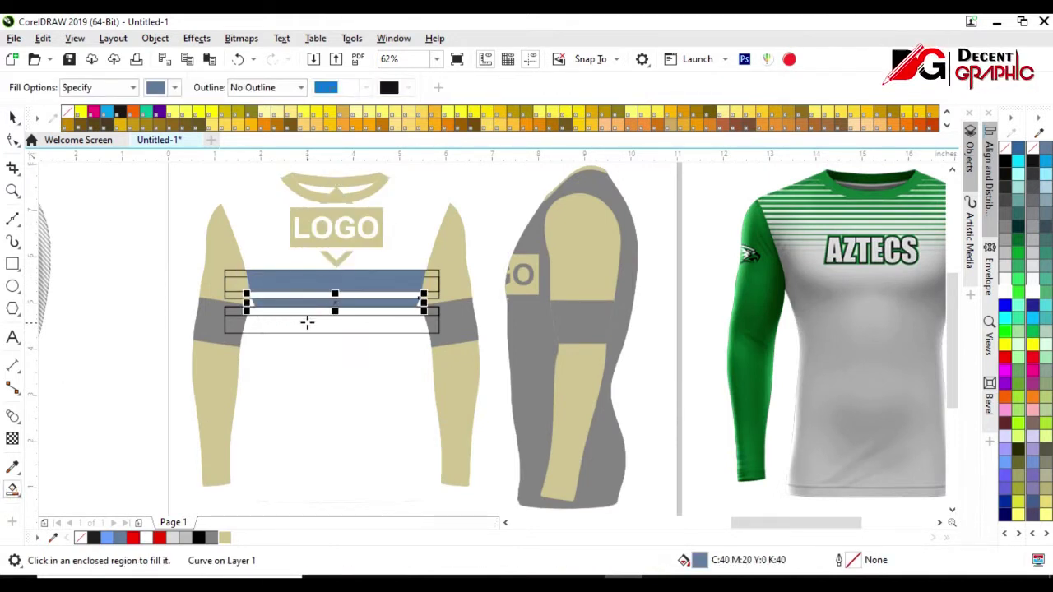
Smart Fill the remaining stripe regions and delete both outline rectangles
scroll(307, 322, up, 3)
click(320, 284)
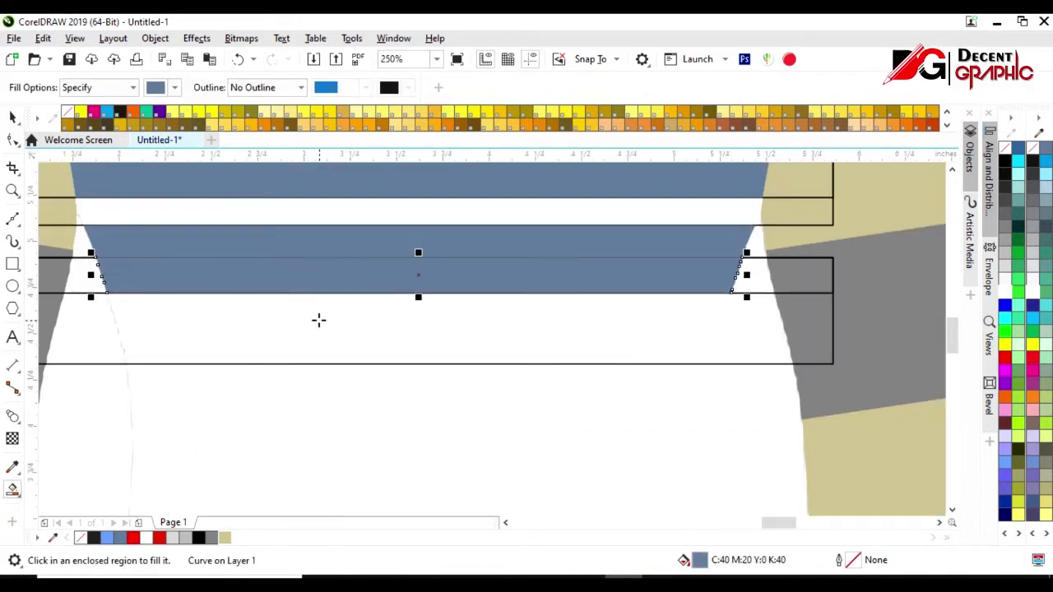
click(318, 318)
click(12, 117)
click(87, 360)
click(79, 266)
key(Delete)
scroll(421, 275, down, 2)
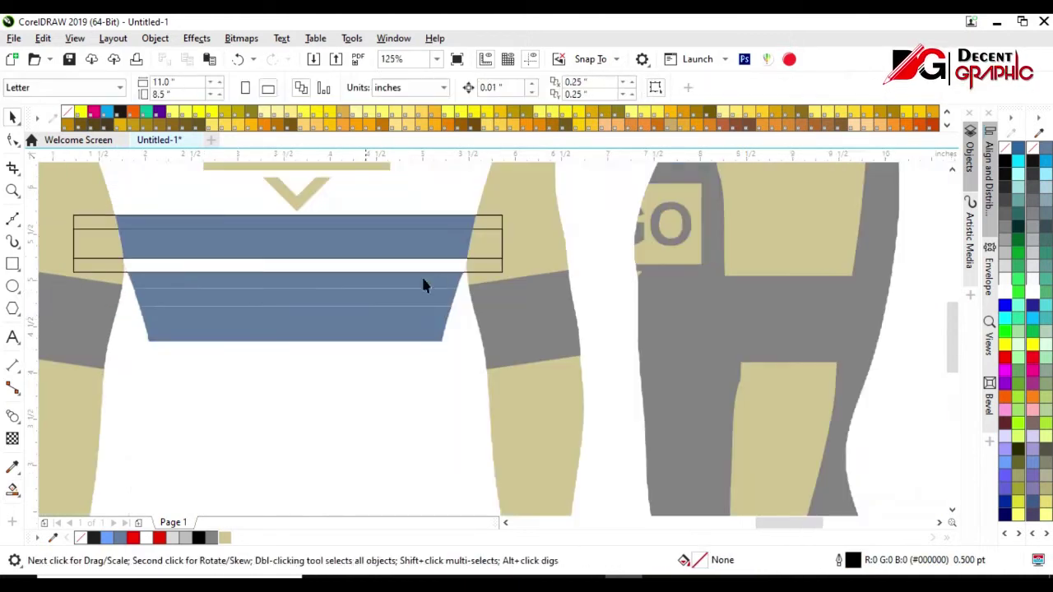
click(493, 249)
key(Delete)
Colour each chest band's thin top strip light grey and the band below baby blue
scroll(374, 300, down, 2)
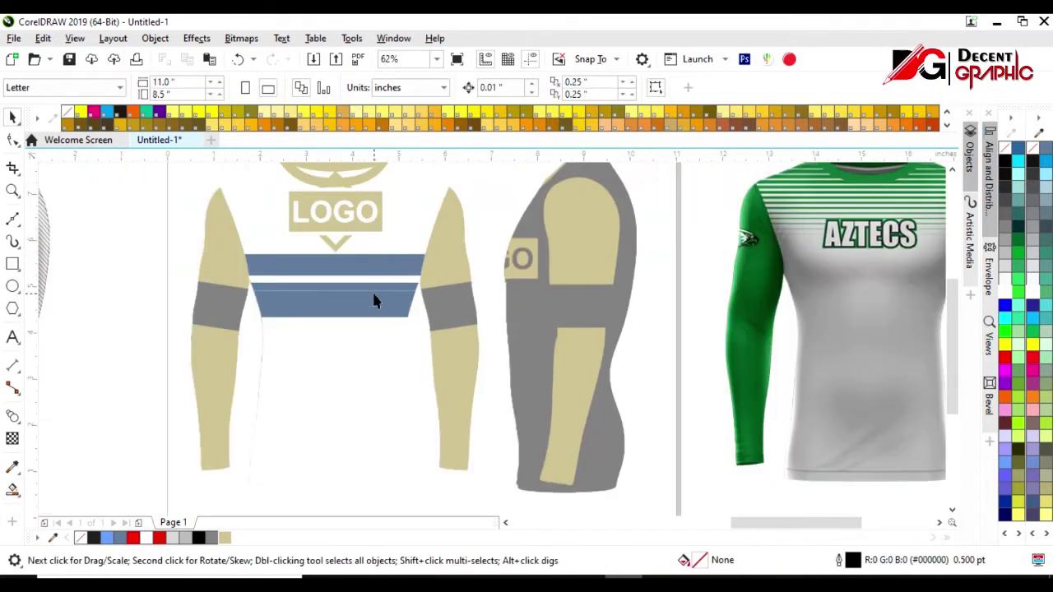
scroll(362, 299, down, 2)
scroll(362, 299, up, 4)
click(371, 223)
click(1005, 272)
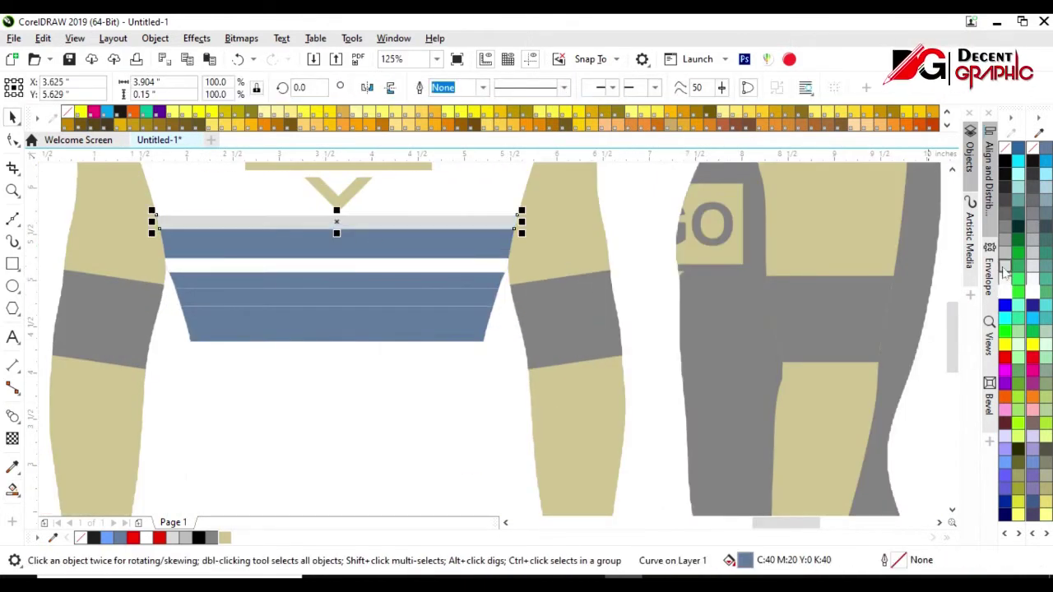
click(1005, 463)
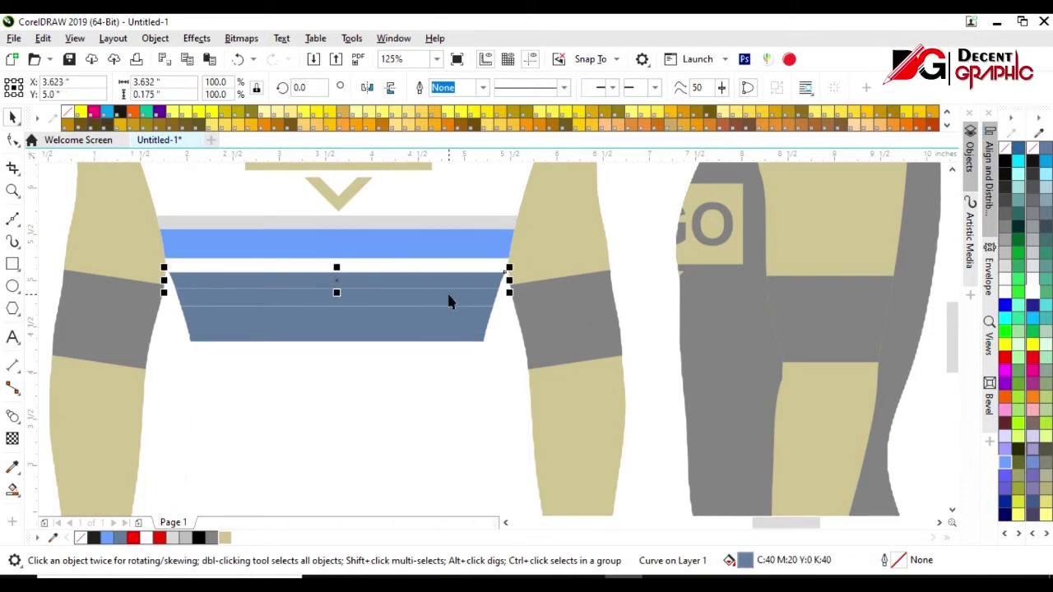
key(Delete)
click(395, 298)
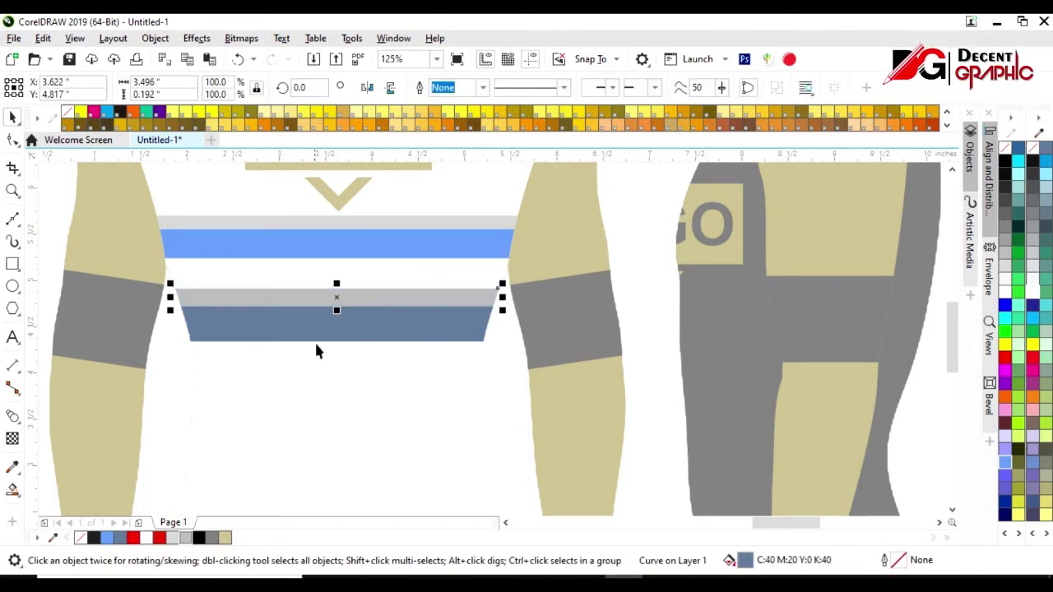
click(106, 537)
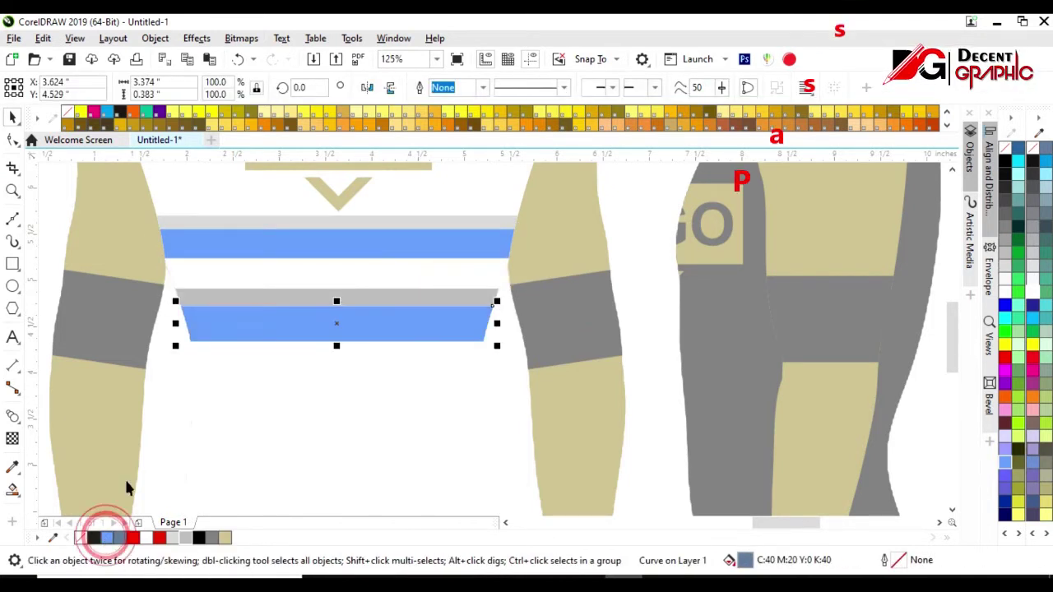
Fill the lower part of the left sleeve band and colour it Baby Blue
key(F5)
click(60, 291)
key(space)
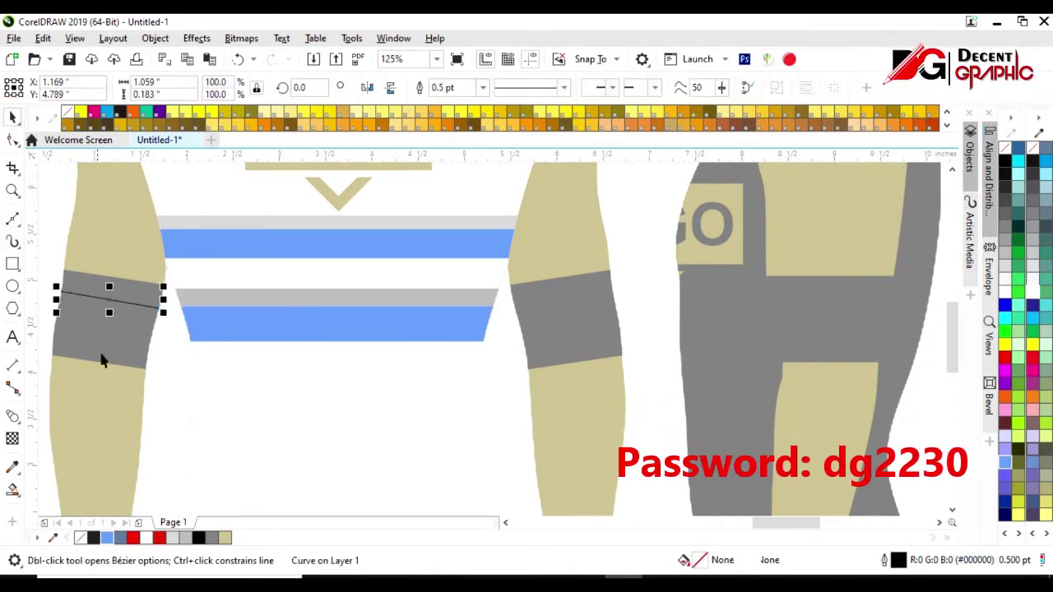
click(11, 485)
click(104, 325)
key(space)
click(107, 538)
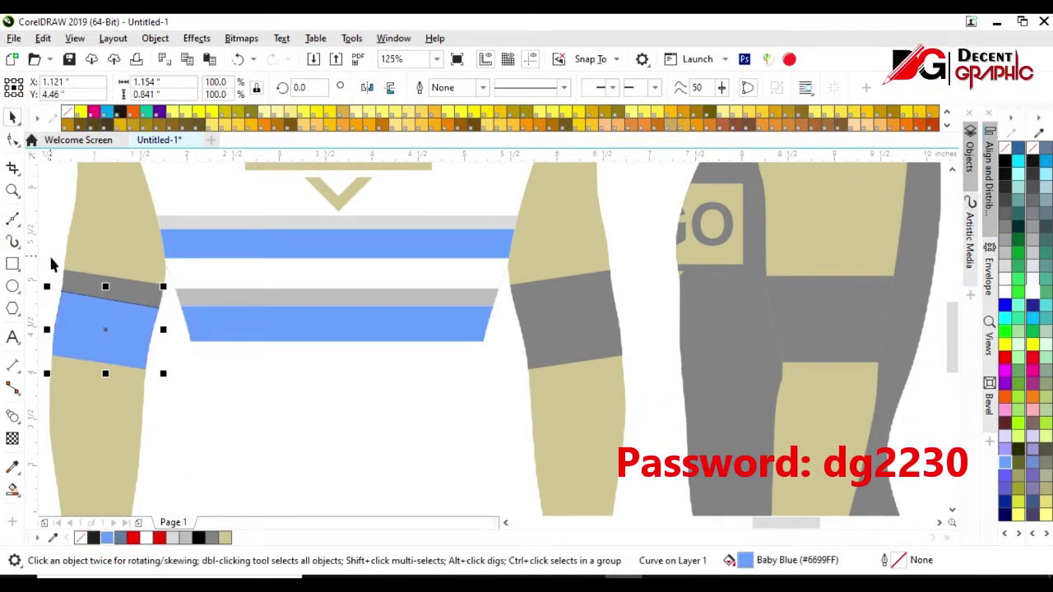
Mirror the band onto the right sleeve and fill it Baby Blue
drag(176, 327, 526, 322)
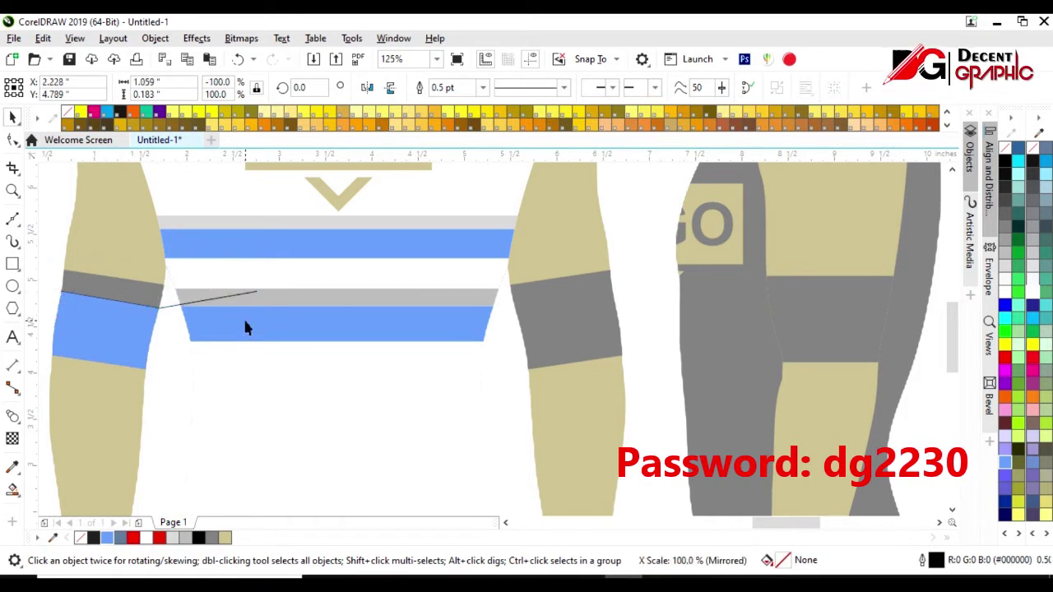
drag(556, 329, 611, 285)
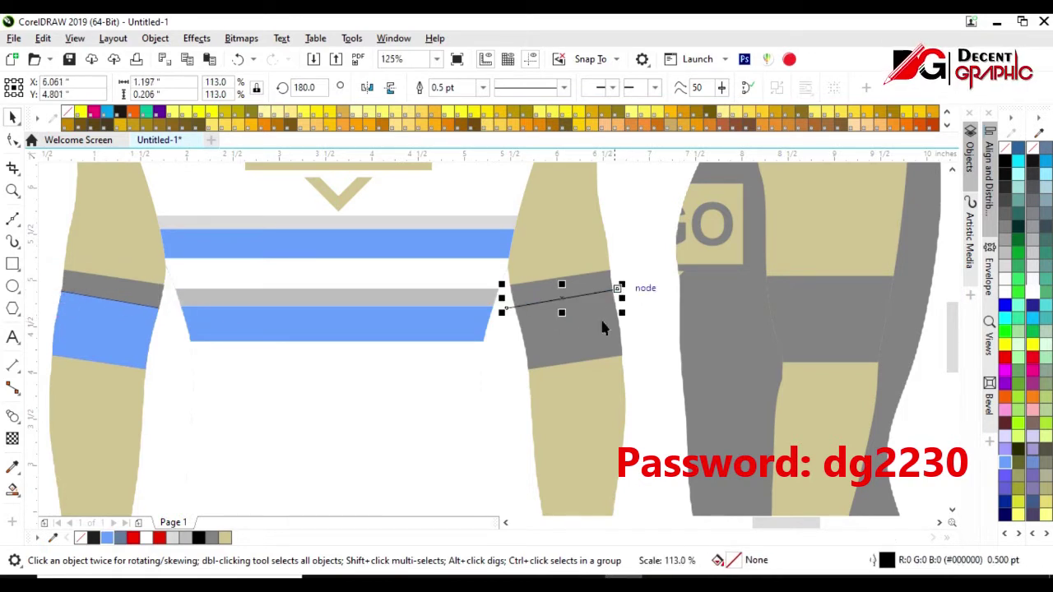
click(13, 491)
click(568, 329)
click(107, 538)
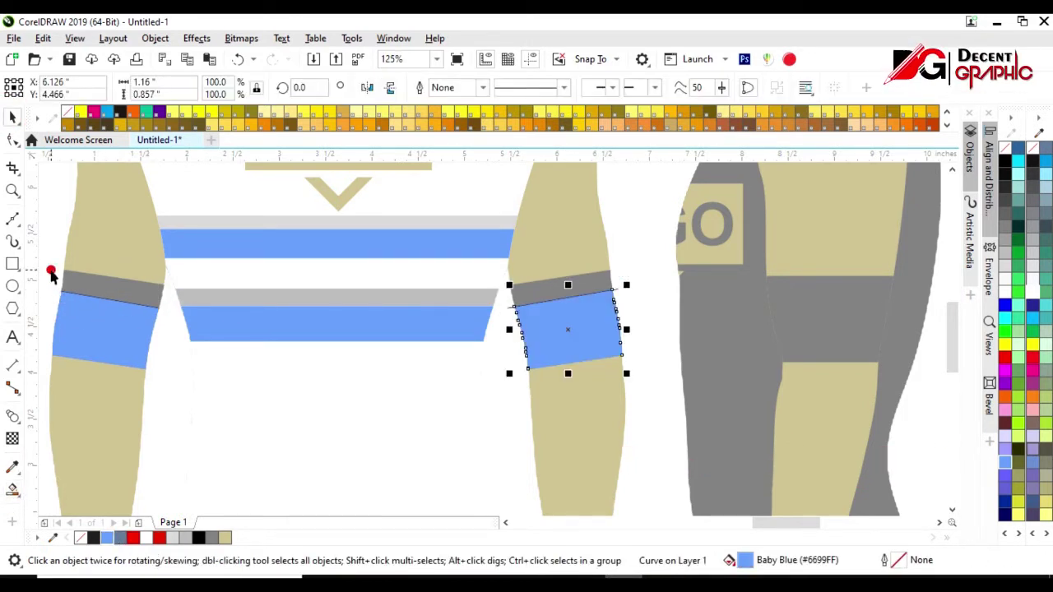
click(82, 284)
key(Escape)
scroll(494, 338, down, 2)
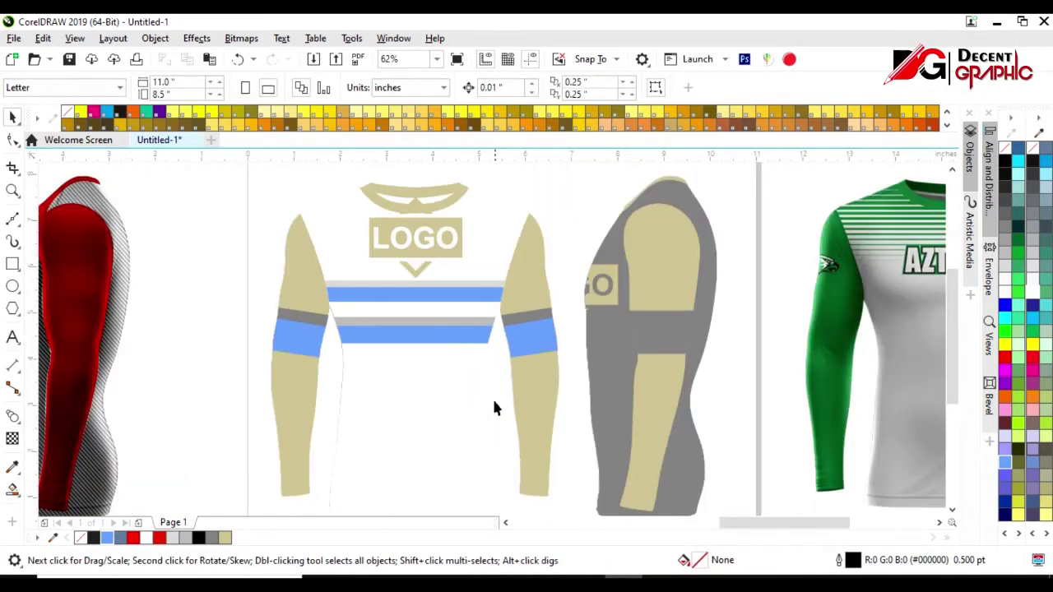
click(494, 391)
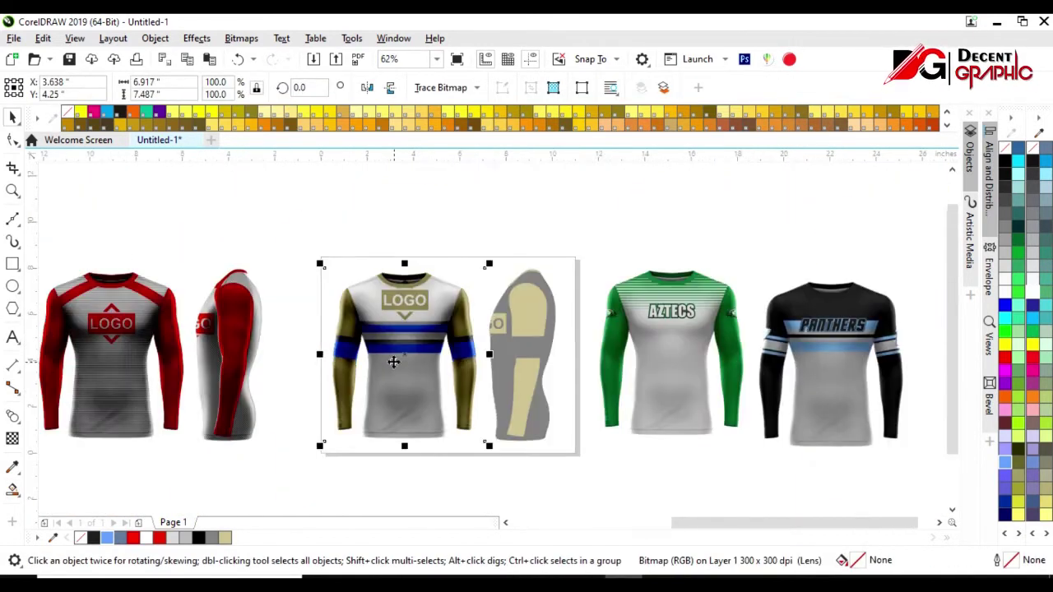
Turn both front sleeves and the collar dark grey on the flat artwork
key(ctrl+z)
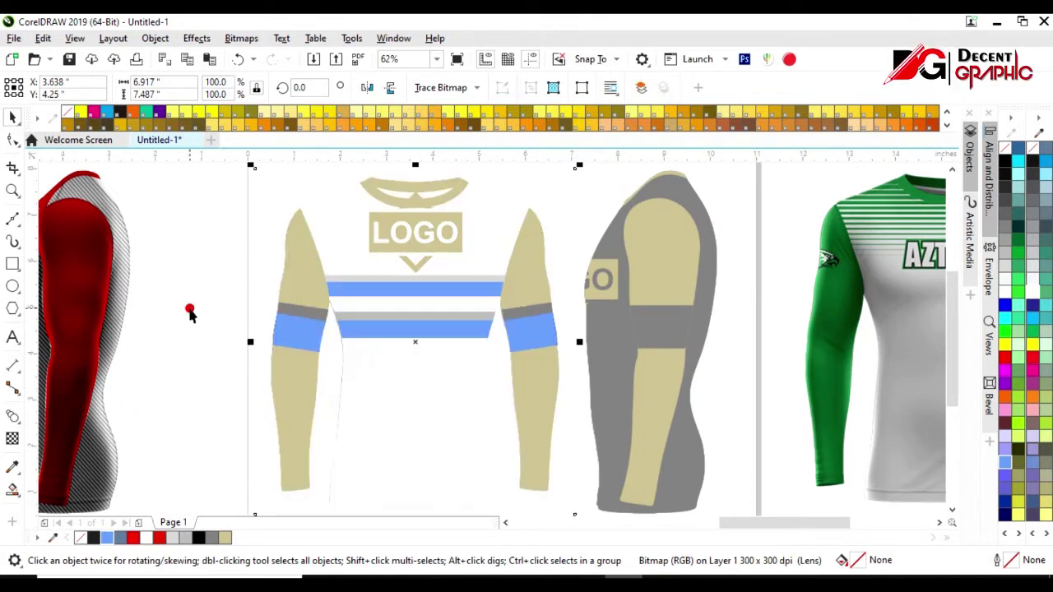
click(1012, 218)
click(550, 387)
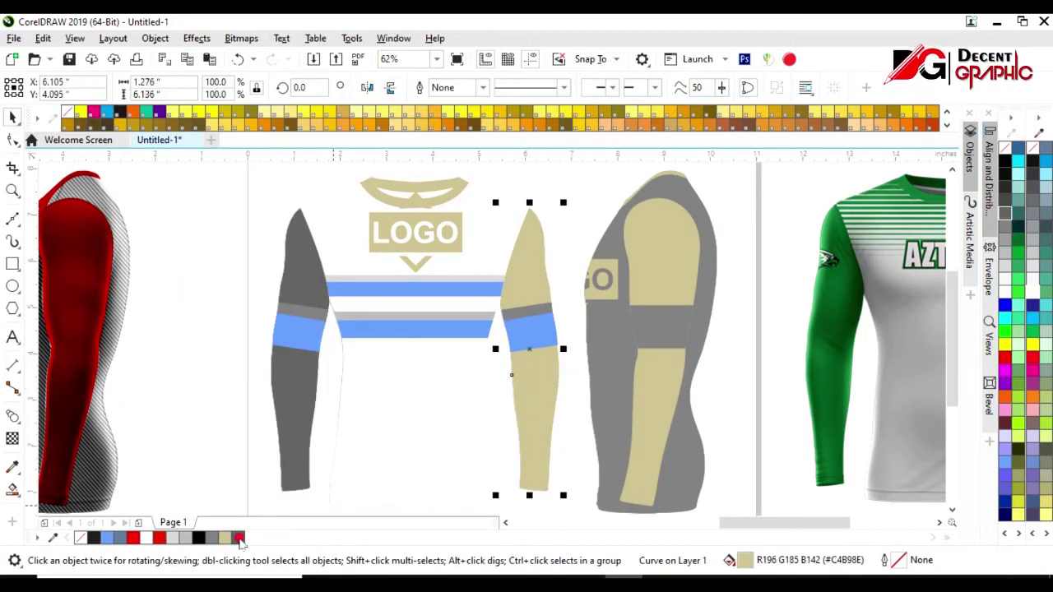
click(239, 539)
click(442, 202)
click(238, 537)
click(438, 181)
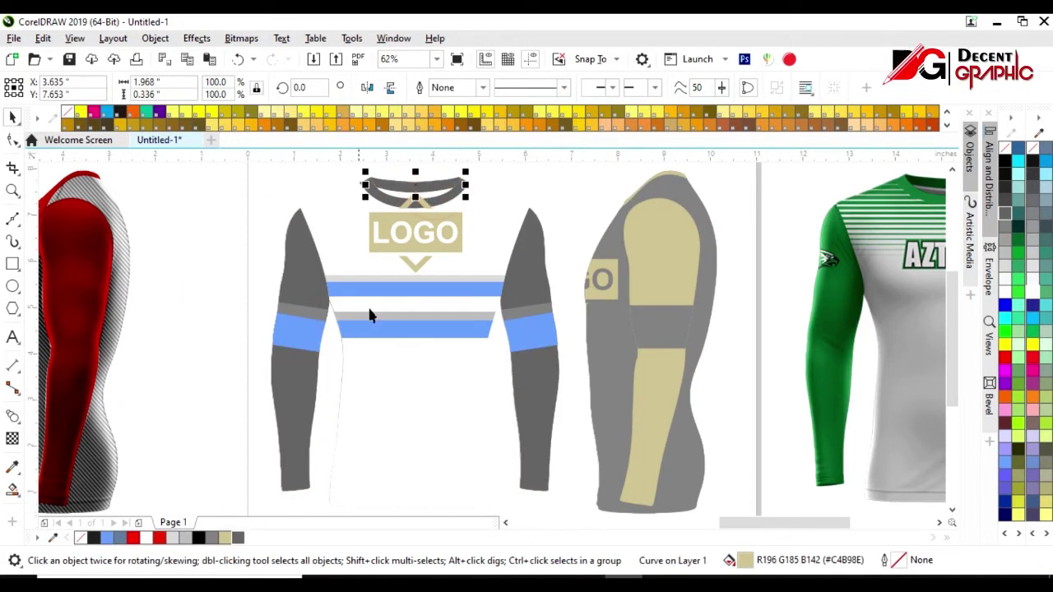
Move the LOGO down over the chest stripes, bring it forward and make it dark grey
drag(415, 231, 415, 266)
key(shift+Page_Up)
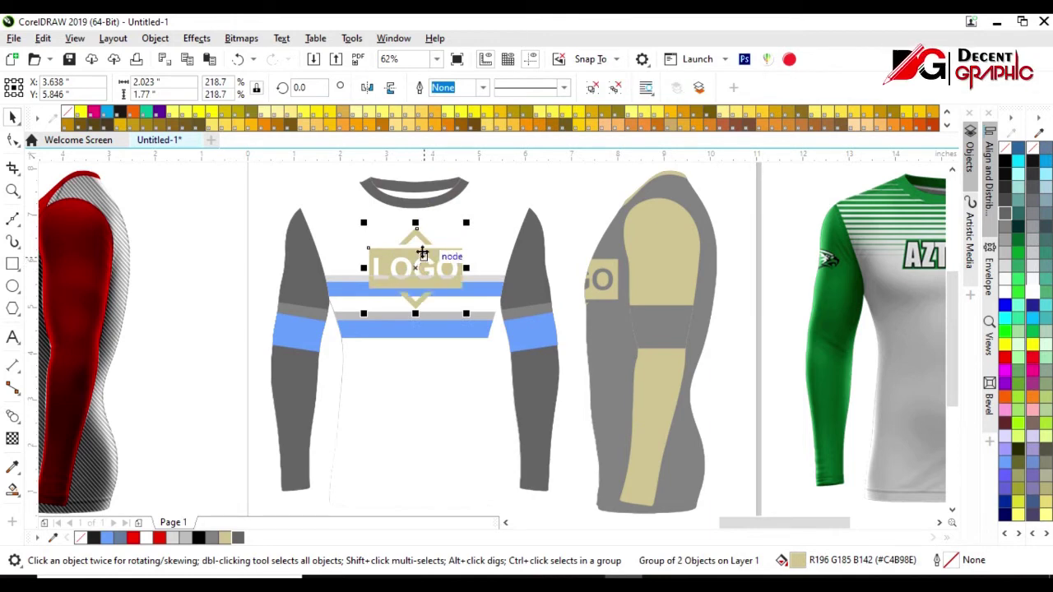
click(212, 538)
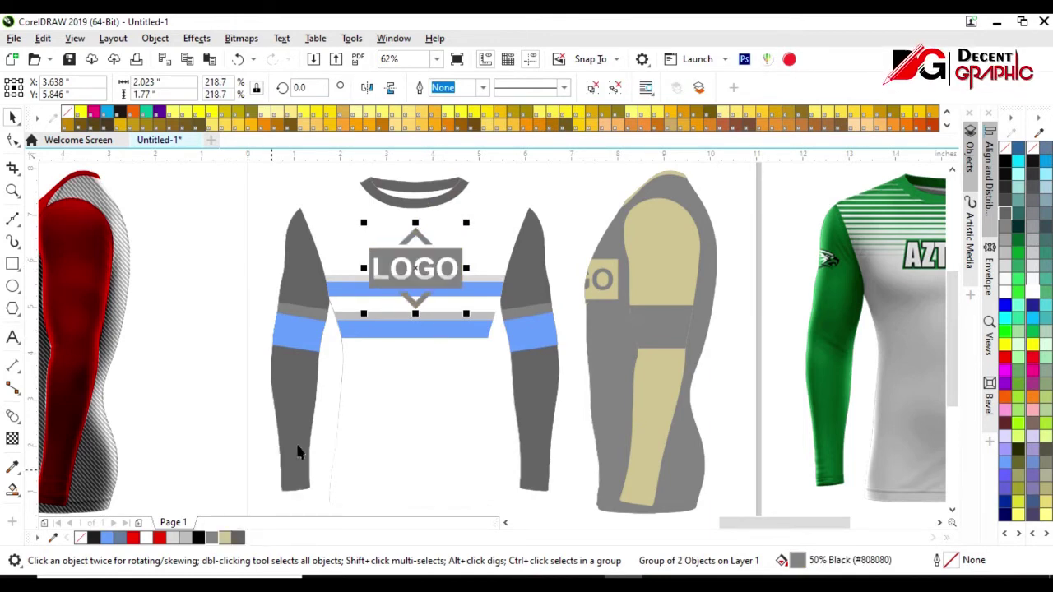
click(326, 389)
scroll(324, 353, down, 2)
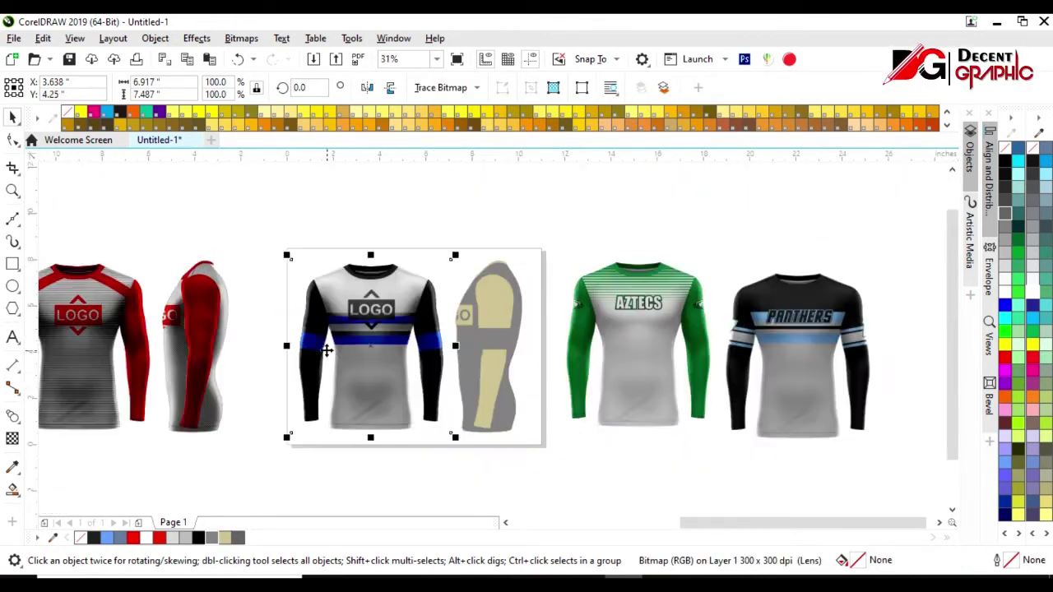
scroll(494, 345, up, 2)
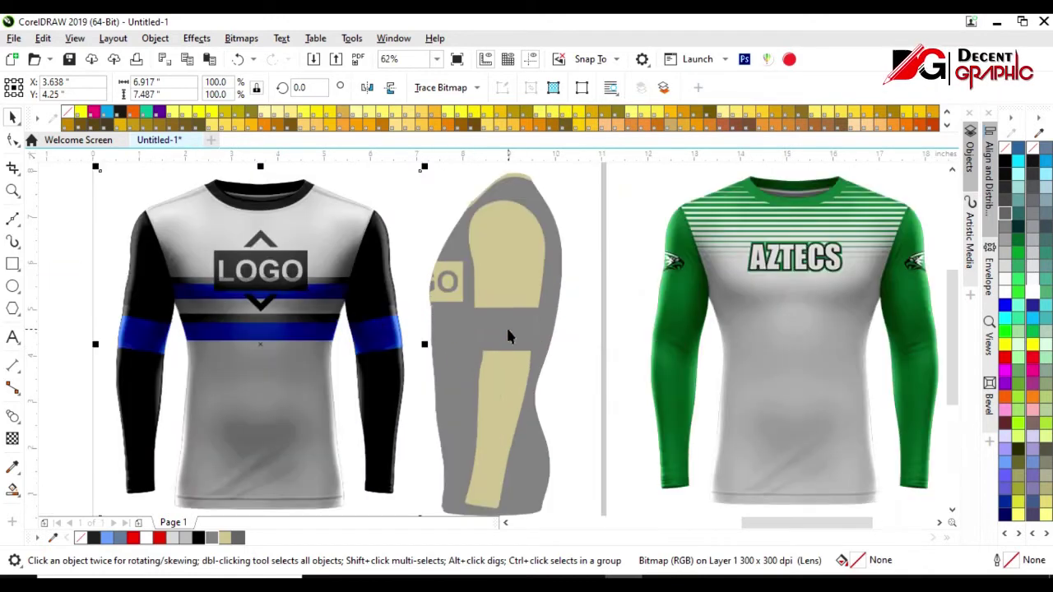
Colour the side-view sleeve band blue and fill the sleeve 50% grey
drag(348, 352, 397, 297)
click(340, 371)
scroll(341, 345, up, 1)
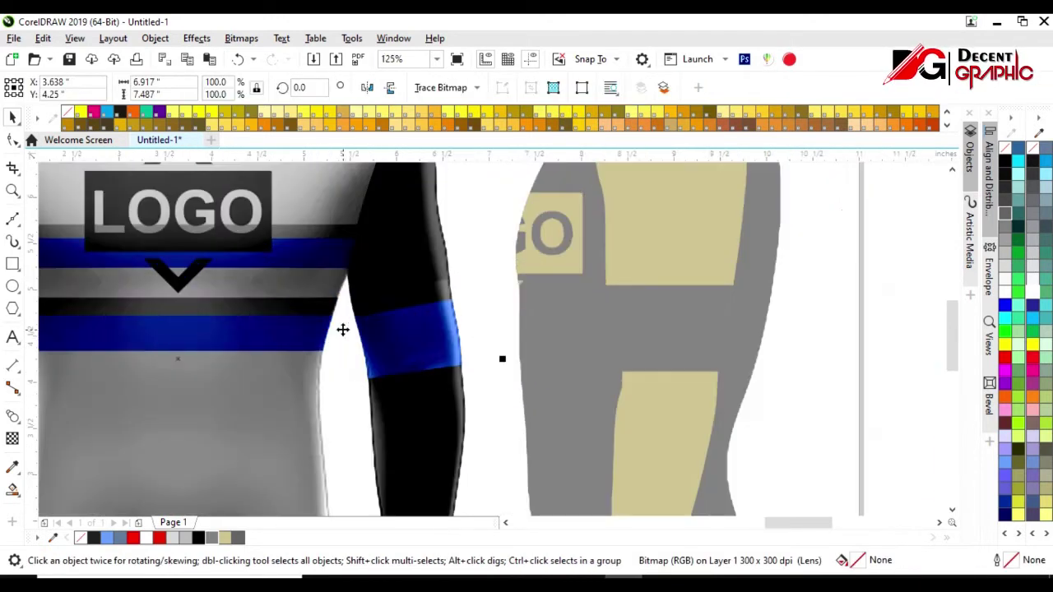
scroll(409, 335, down, 2)
click(453, 336)
scroll(453, 335, up, 1)
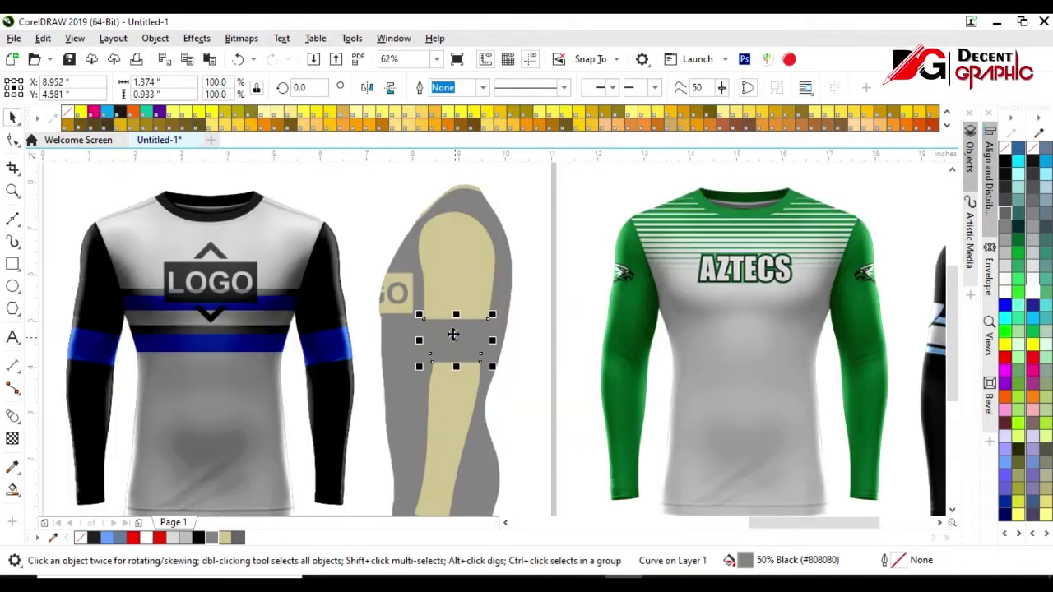
click(107, 537)
click(437, 258)
click(238, 537)
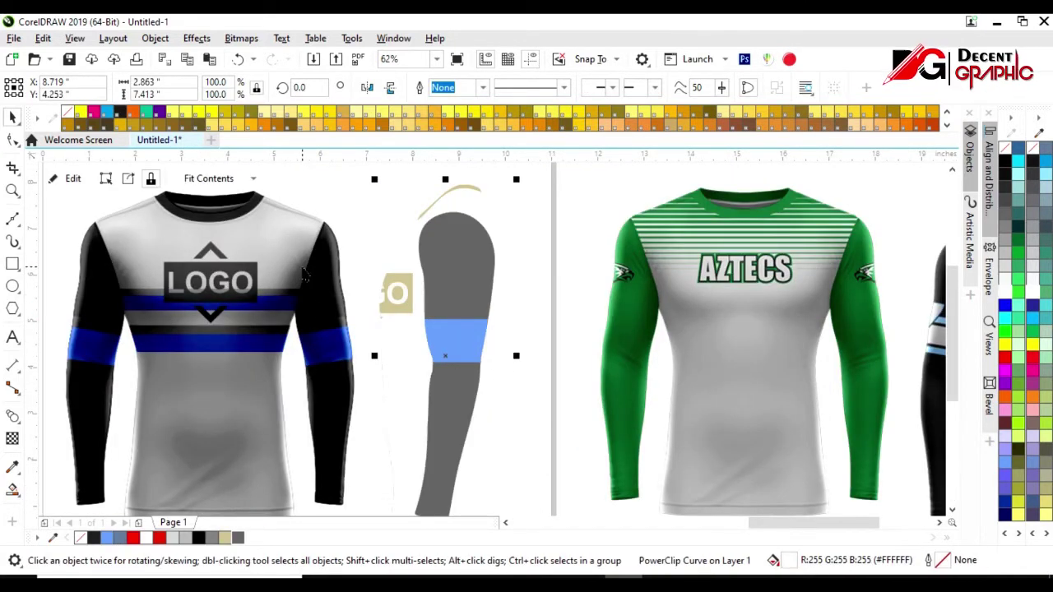
Move the four chest stripes into the side-view jersey's clipping frame
drag(115, 387, 115, 384)
drag(226, 310, 369, 349)
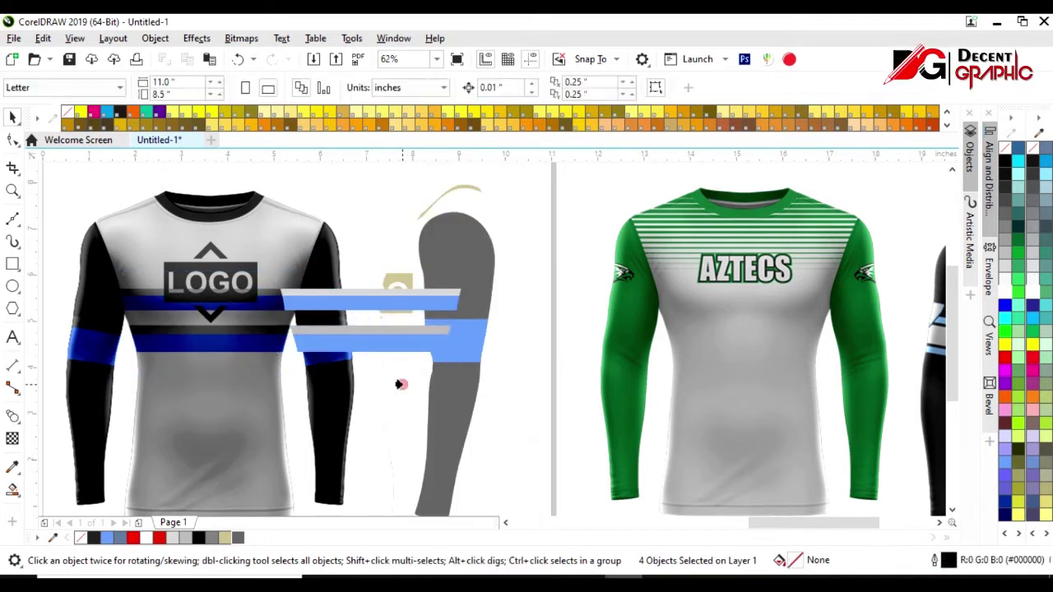
click(399, 383)
click(489, 211)
click(478, 194)
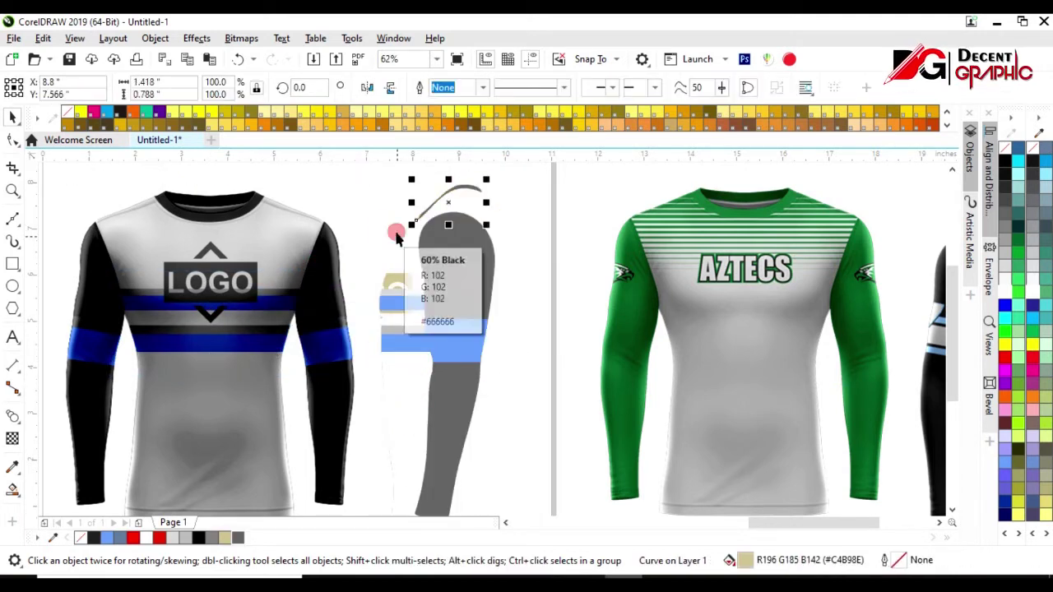
click(367, 279)
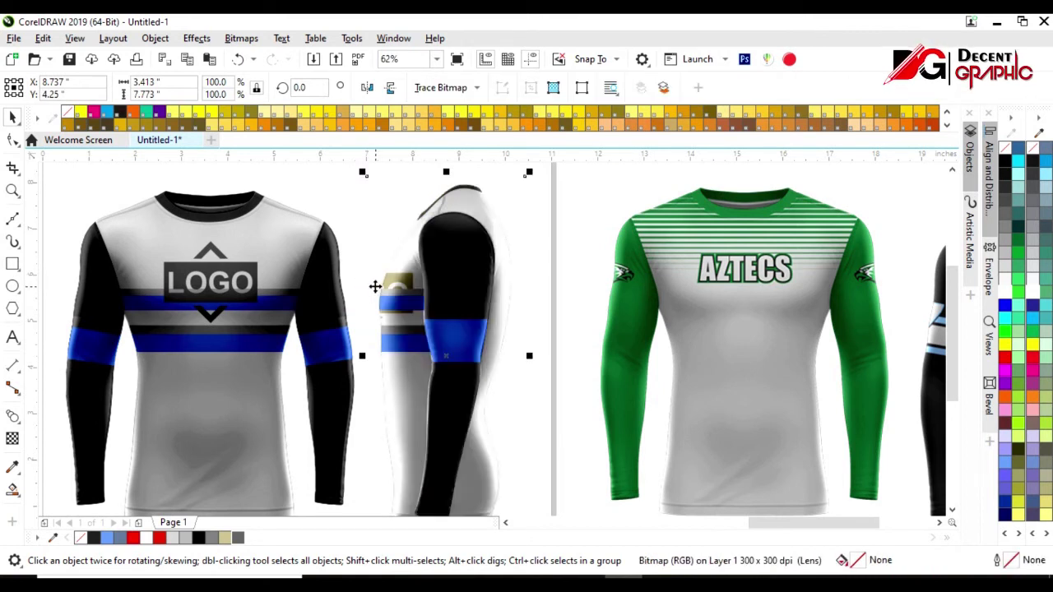
Edit the side view's PowerClip contents to fit the stripes and LOGO inside
click(395, 272)
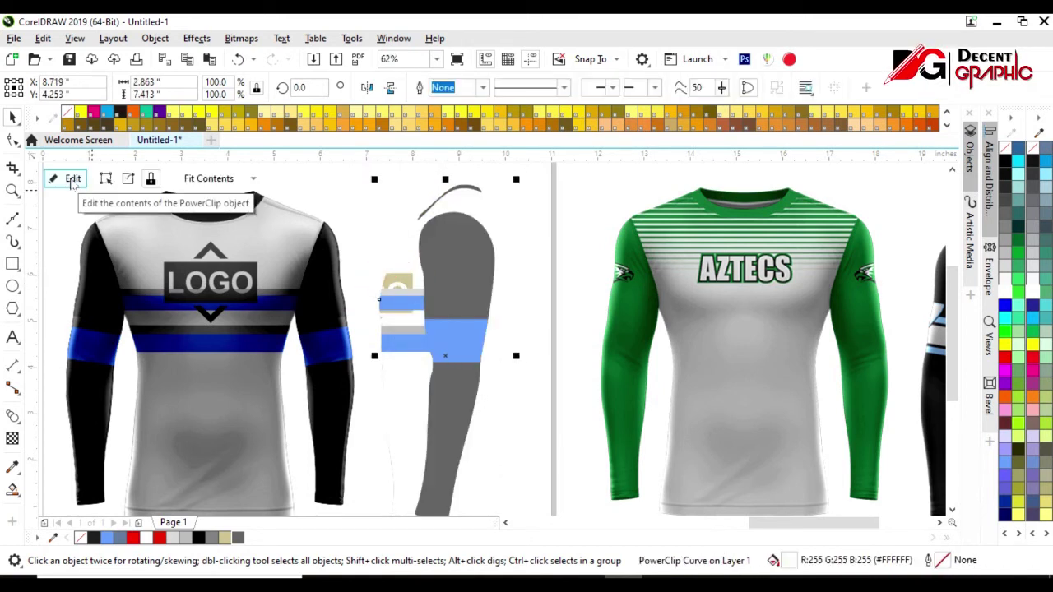
click(72, 180)
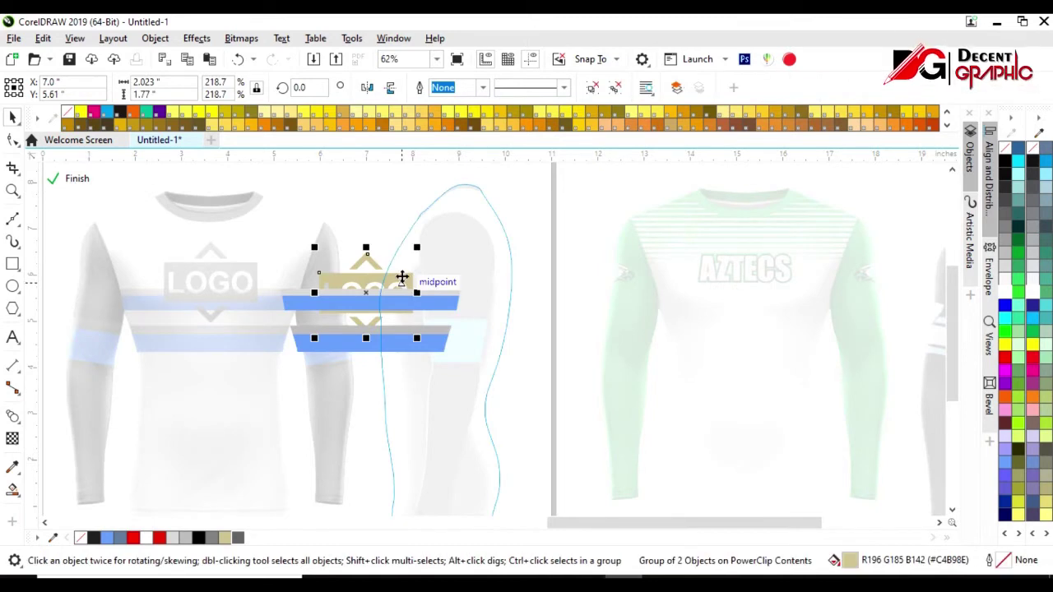
click(62, 178)
click(381, 222)
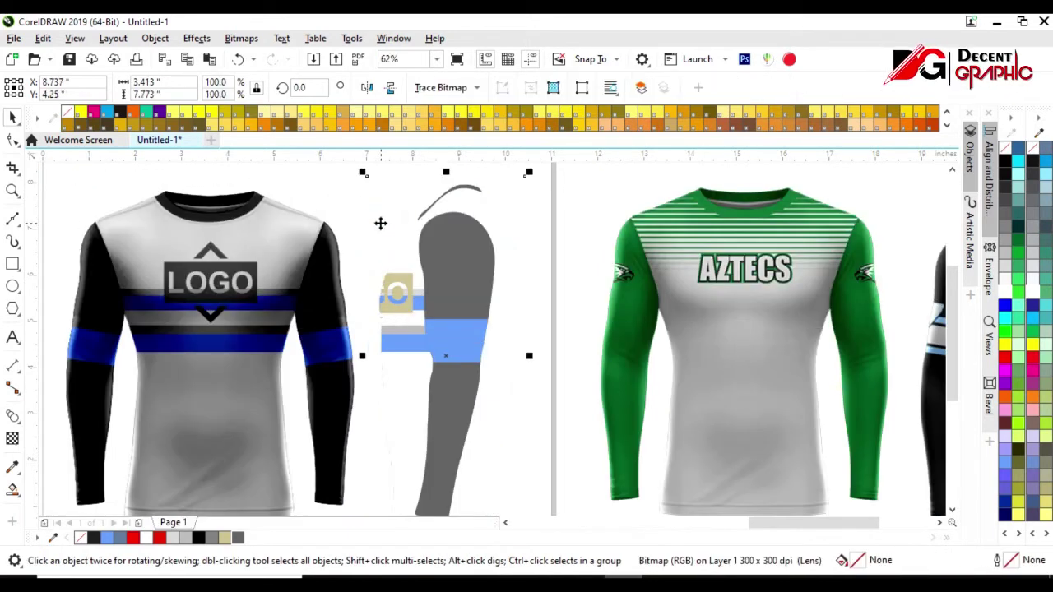
click(403, 275)
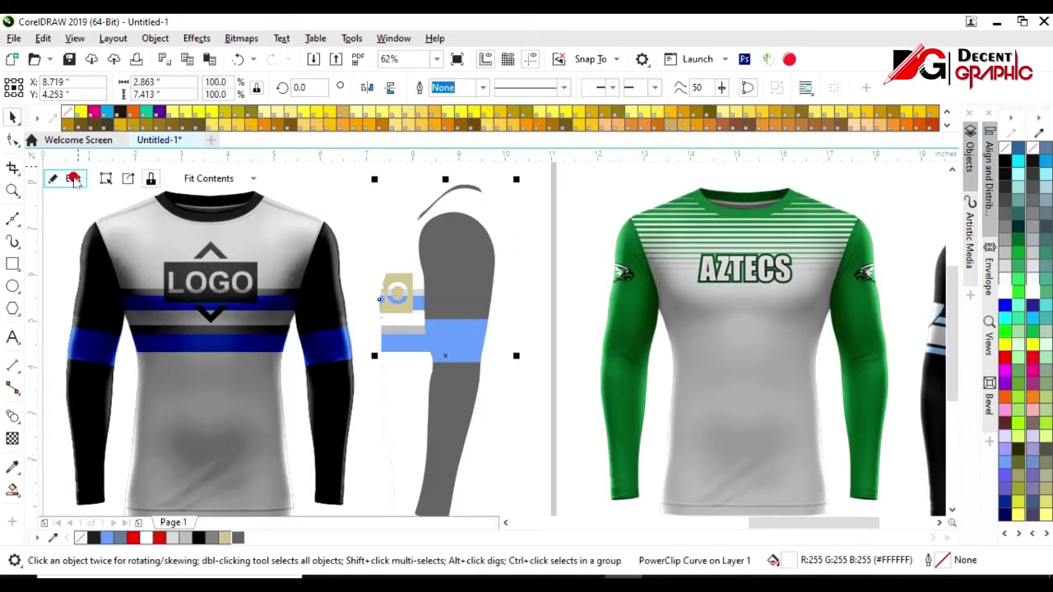
click(71, 177)
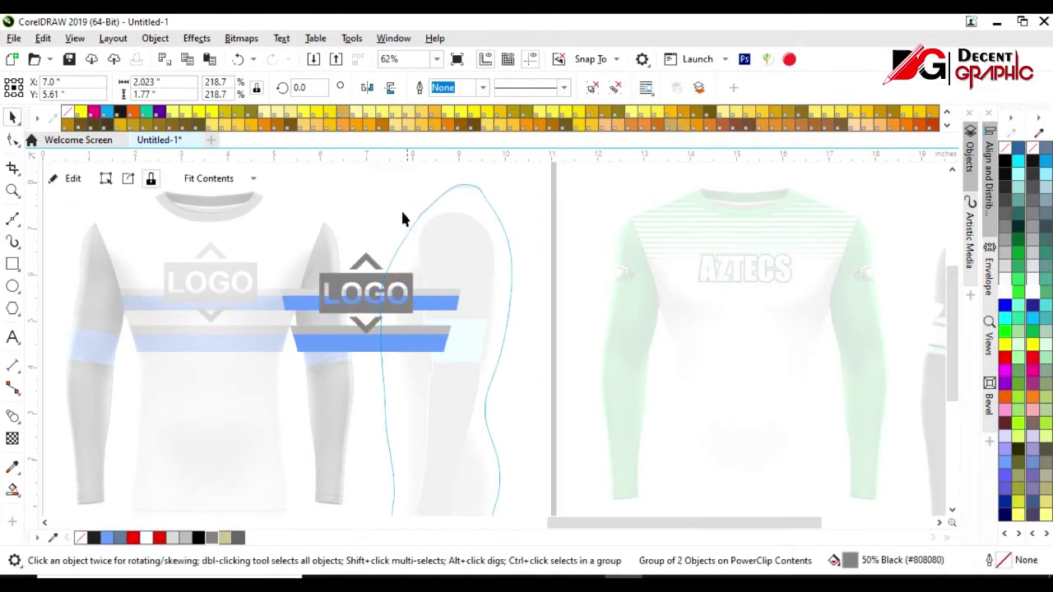
click(387, 206)
scroll(422, 255, down, 2)
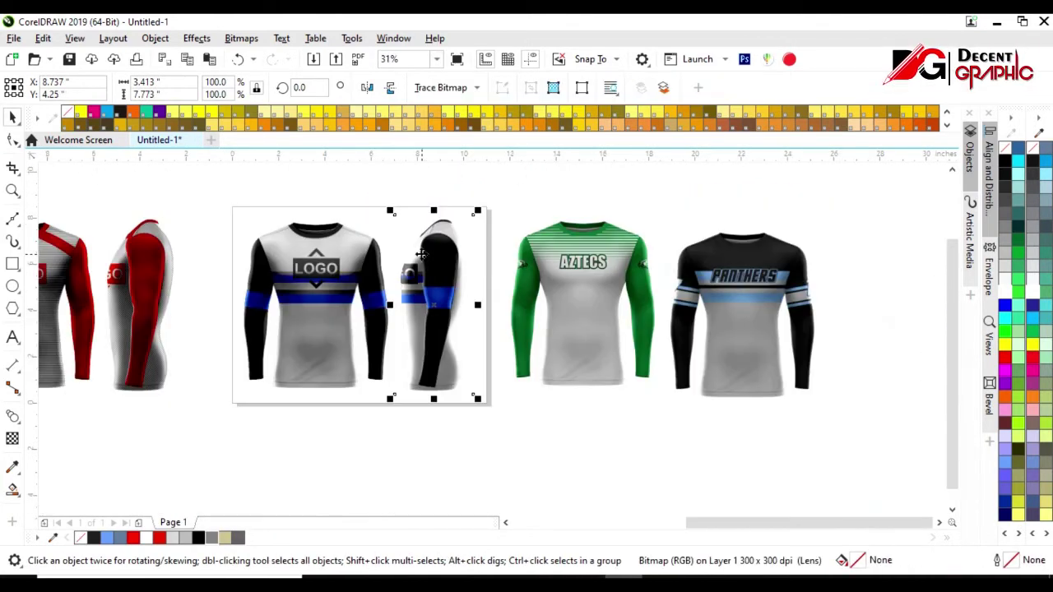
Delete the AZTECS and PANTHERS jerseys and place a copy of the jersey set alongside
click(582, 325)
key(Delete)
click(752, 329)
key(Delete)
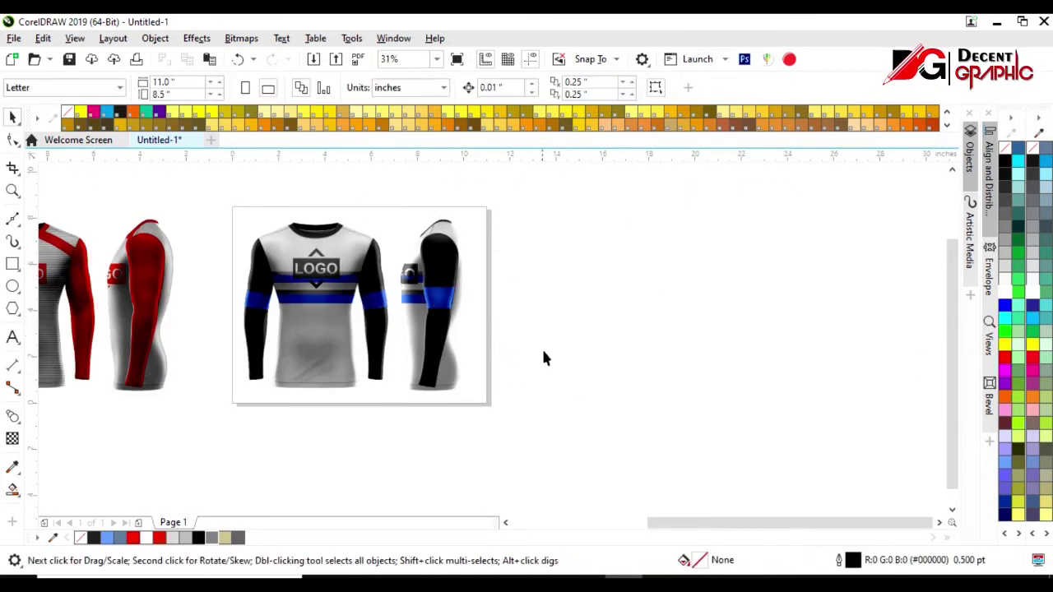
drag(357, 301, 615, 303)
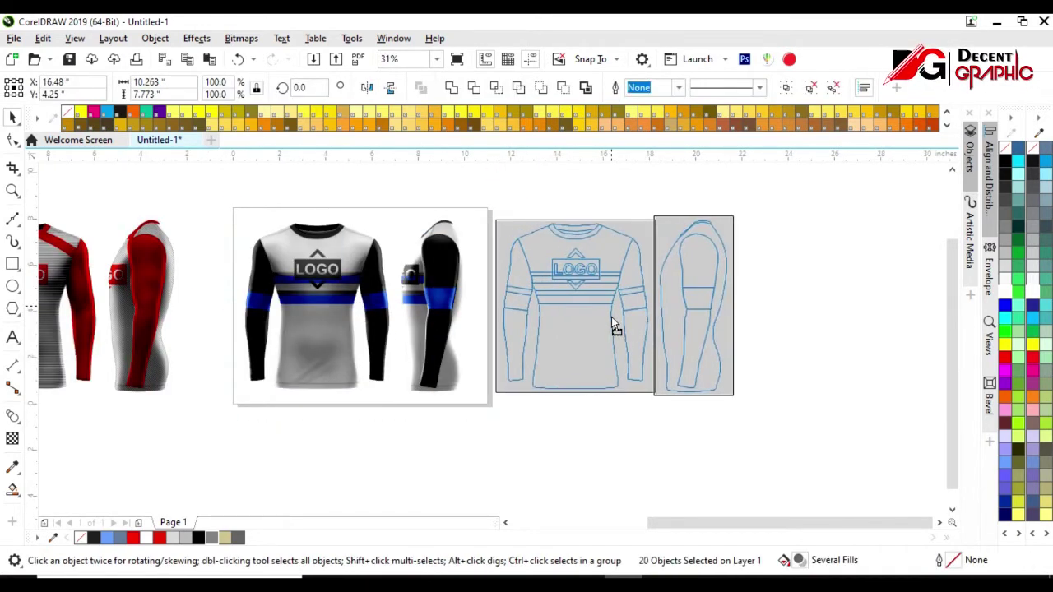
key(F10)
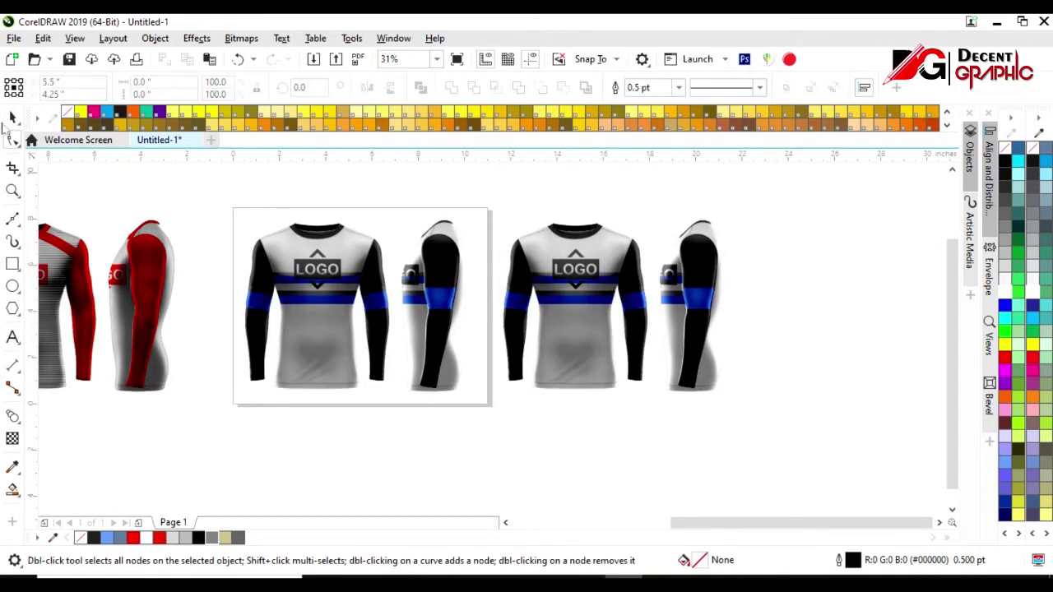
click(13, 118)
Remove the shading images from the copy's front and side views
scroll(536, 402, down, 2)
click(576, 354)
scroll(570, 383, up, 2)
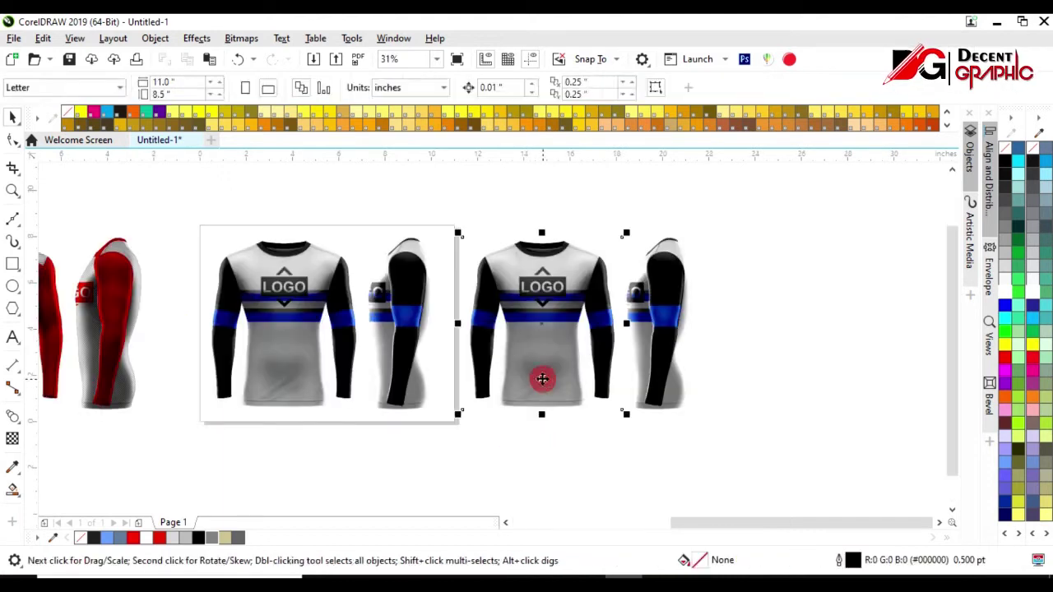
key(Delete)
click(662, 399)
key(Delete)
Fill the copy's bodies bright green and all sleeves dark green, front and side
click(537, 360)
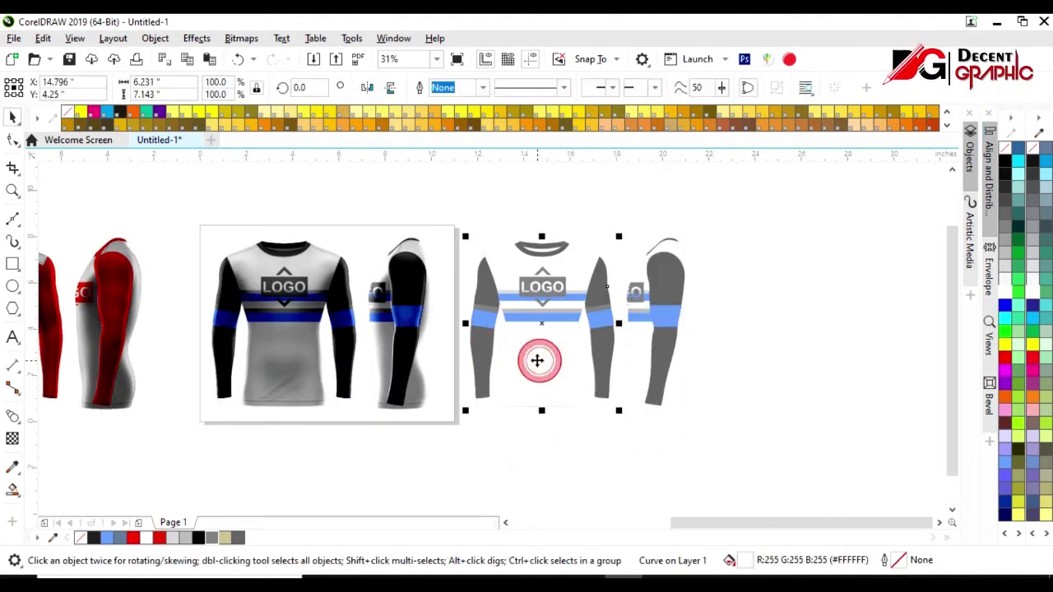
click(1019, 296)
click(484, 369)
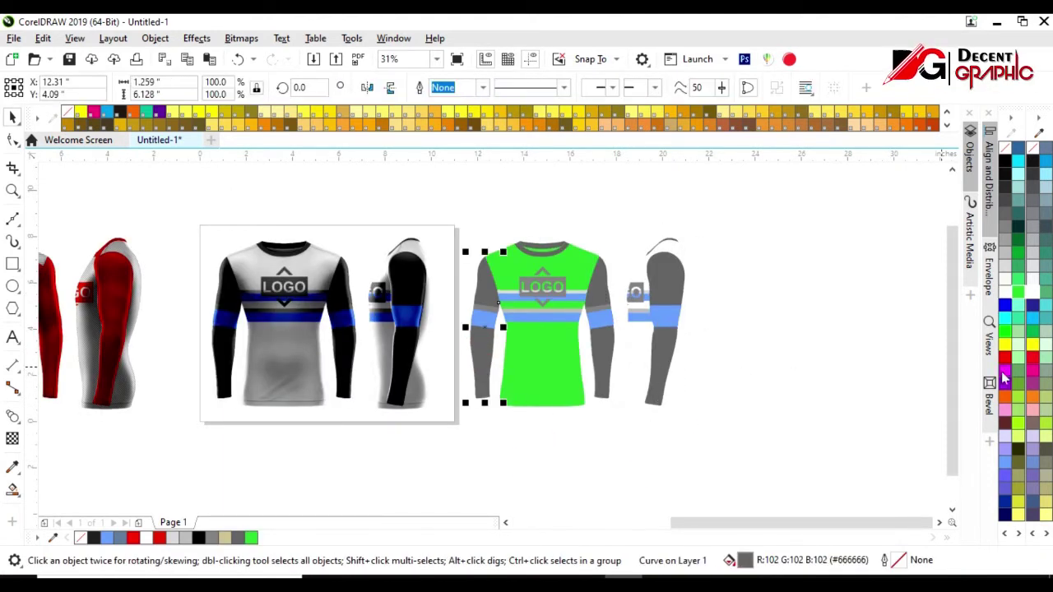
click(1019, 232)
click(611, 371)
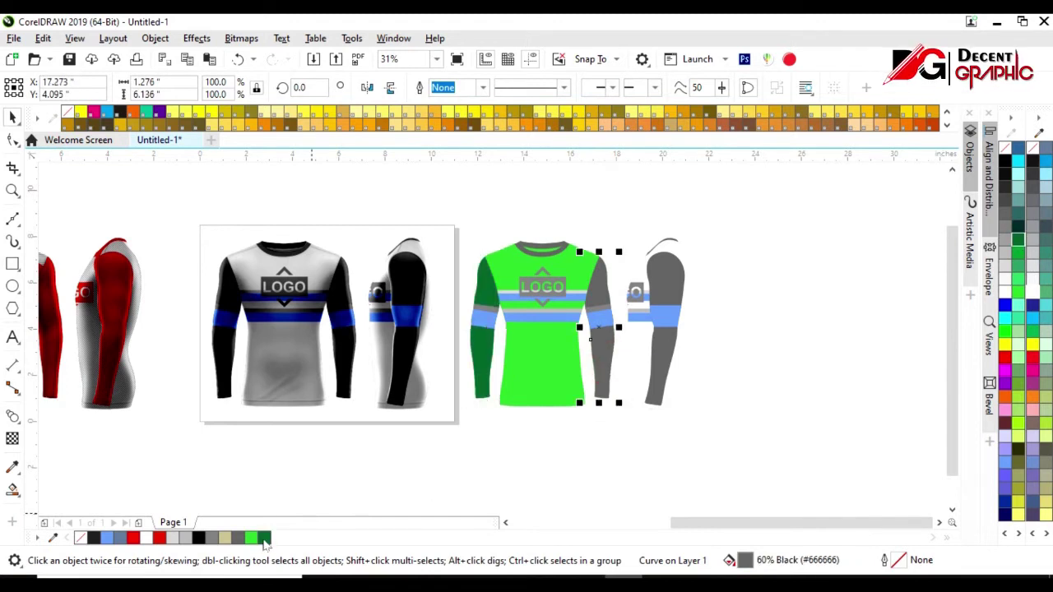
click(263, 537)
click(662, 362)
click(263, 538)
click(699, 403)
click(251, 537)
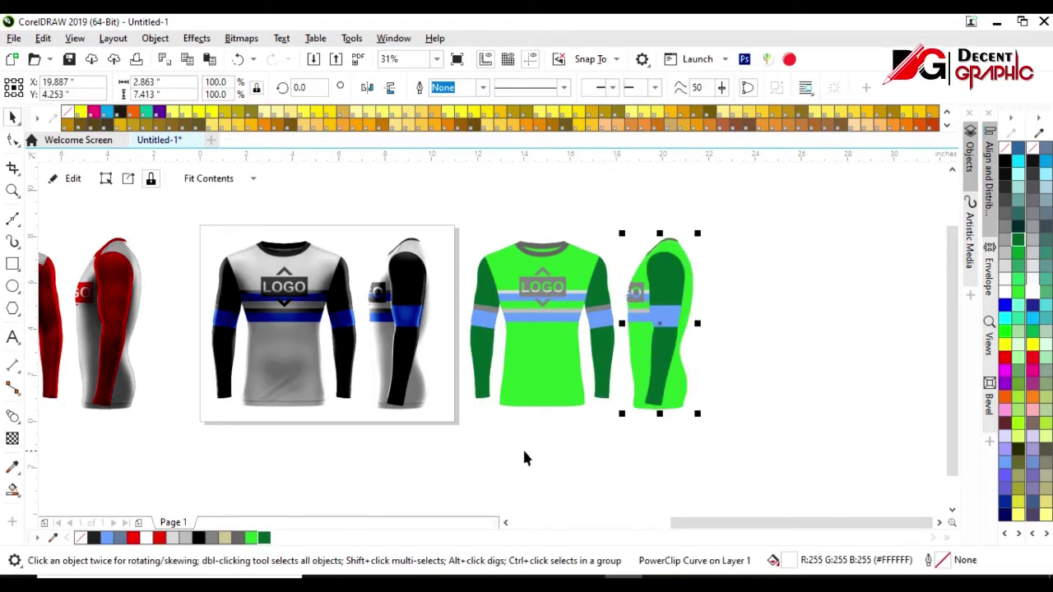
Recolour the collar pieces and the side view's clipped LOGO dark green
click(517, 451)
click(540, 246)
click(662, 246)
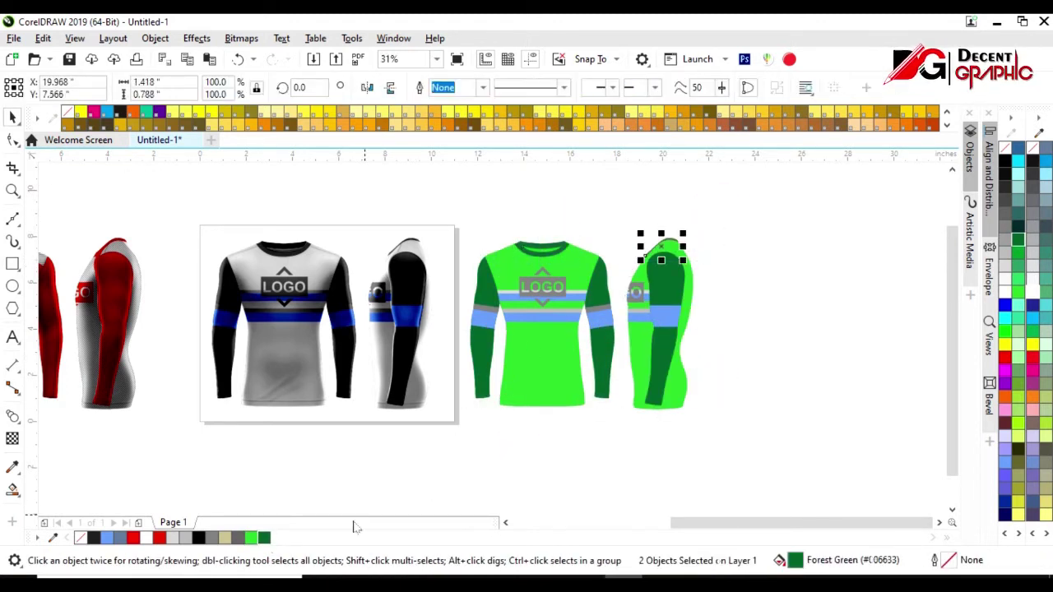
click(264, 537)
click(639, 300)
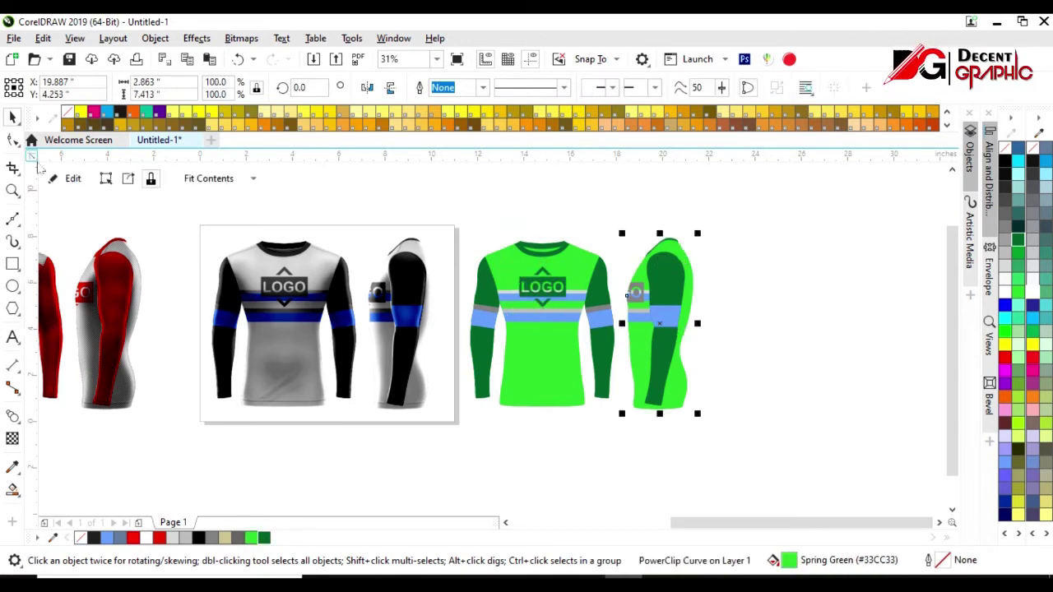
double_click(640, 300)
click(264, 537)
click(74, 178)
Restore the shading images over the green front and side views
click(560, 452)
click(499, 350)
key(shift+Page_Down)
click(711, 384)
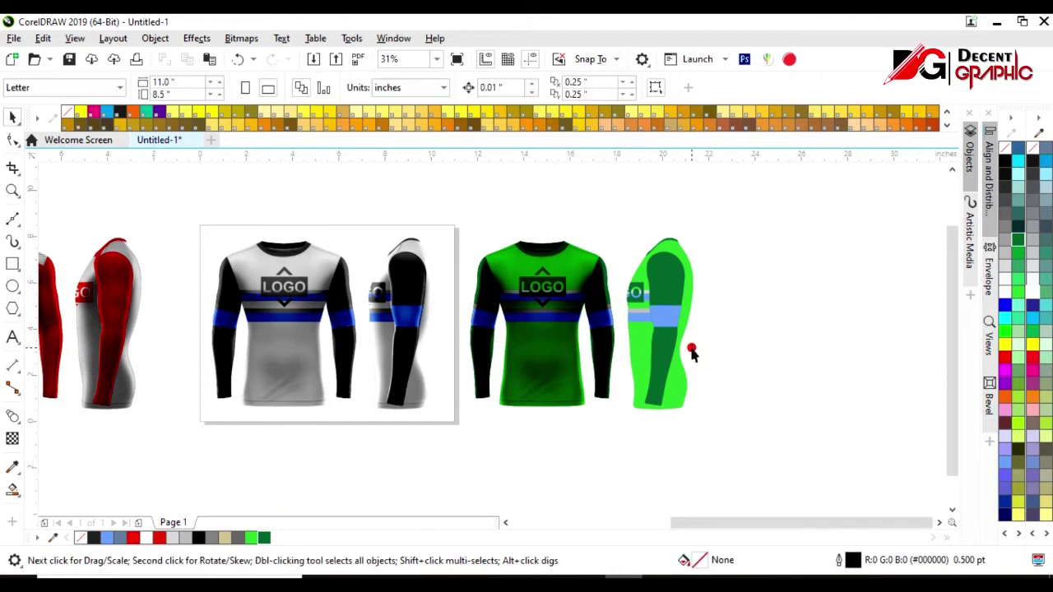
click(685, 348)
key(shift+Page_Down)
scroll(588, 345, down, 2)
scroll(237, 421, down, 2)
key(ctrl+a)
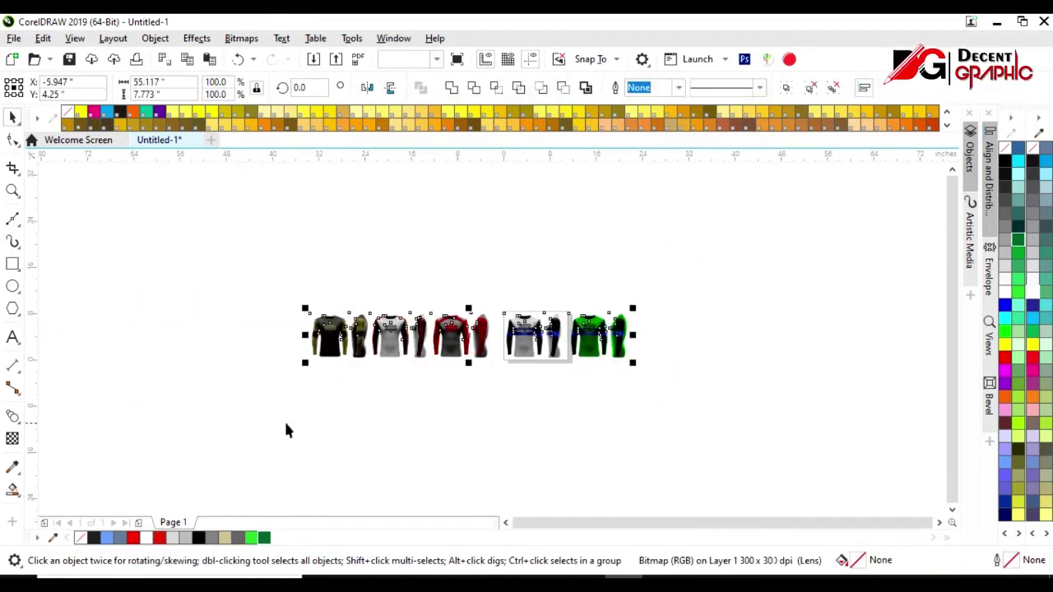
Copy the white and red jersey below the row and delete its shading
scroll(296, 429, up, 2)
click(507, 444)
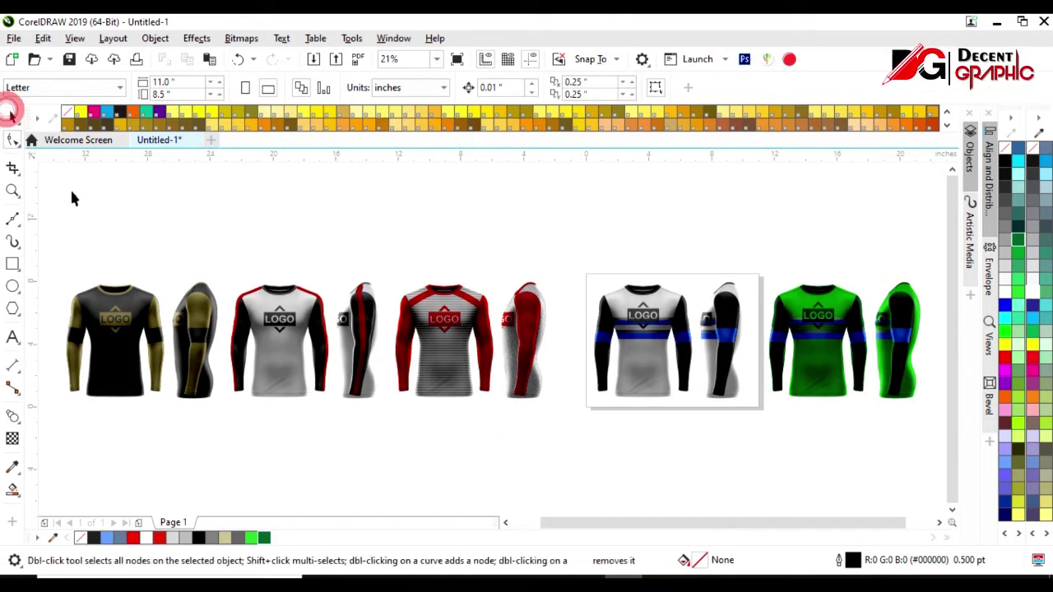
drag(219, 246, 387, 405)
drag(302, 327, 325, 315)
scroll(258, 395, up, 3)
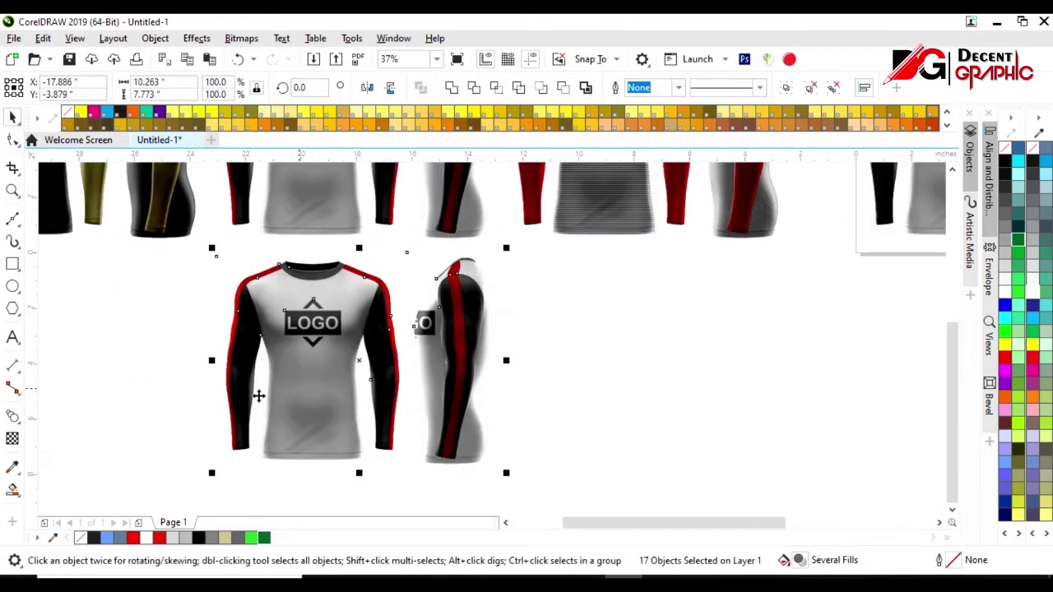
click(359, 411)
key(Delete)
click(425, 404)
Fill the copy's sleeves green and its collar Spring Green
click(244, 411)
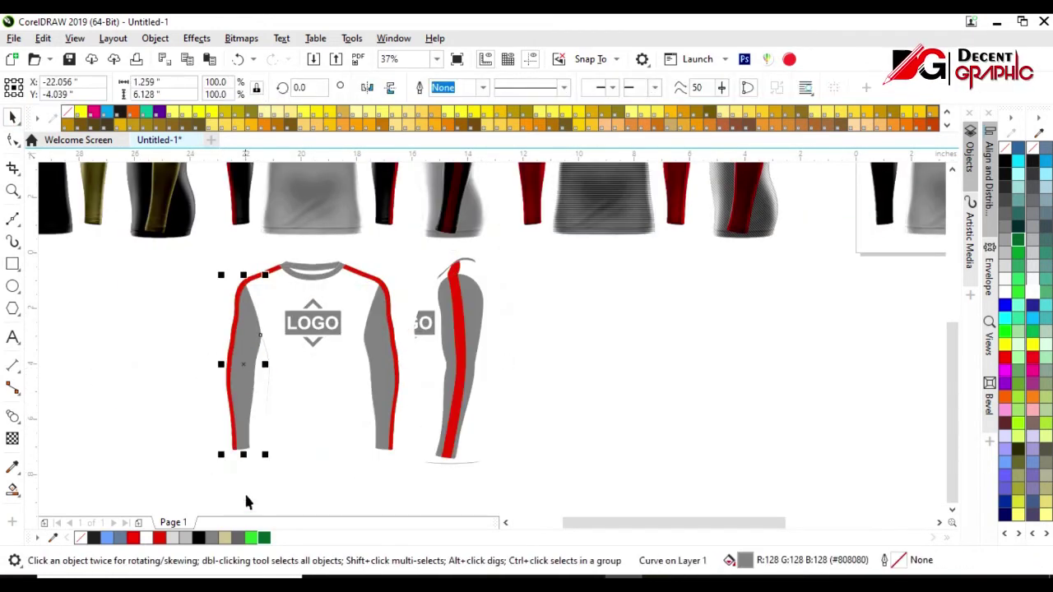
click(251, 538)
click(374, 379)
key(ctrl+r)
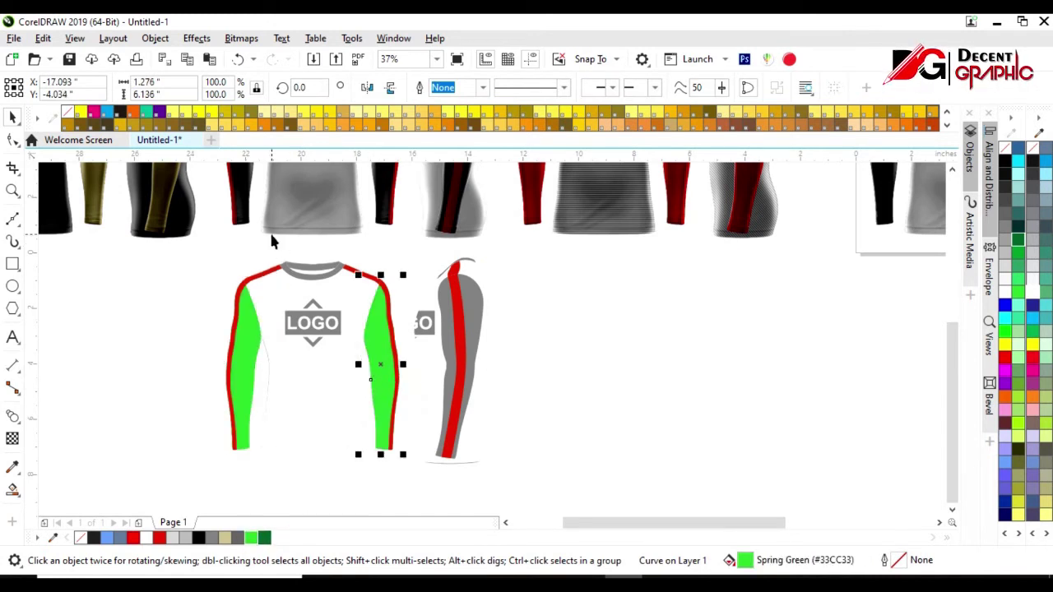
click(271, 240)
drag(264, 232, 352, 288)
click(252, 539)
Make the front LOGO Forest Green and the sleeve and shoulder piping dark green
click(227, 395)
click(312, 323)
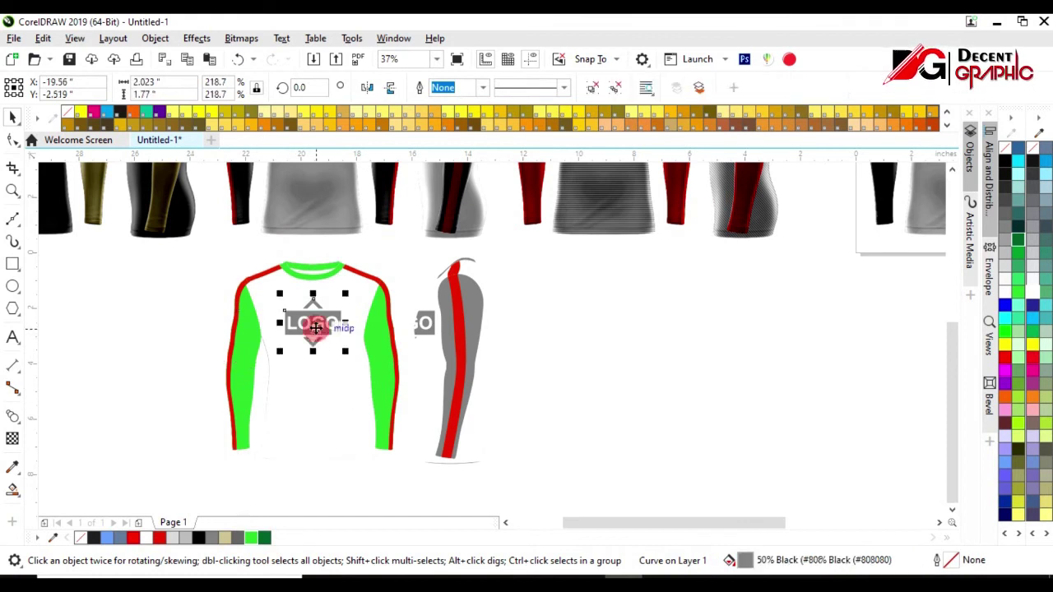
click(265, 538)
click(241, 362)
click(264, 273)
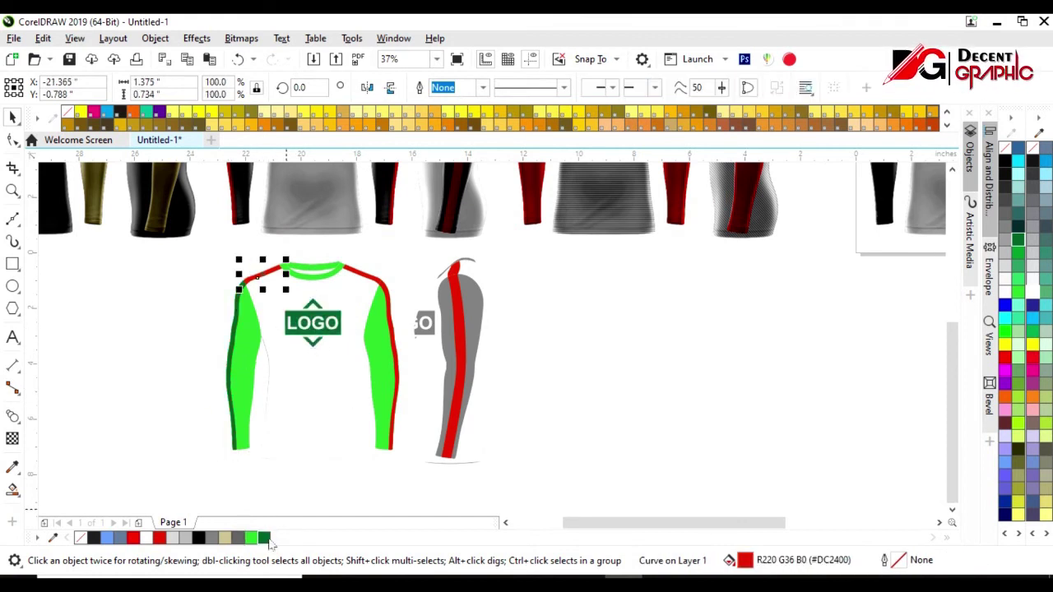
click(400, 376)
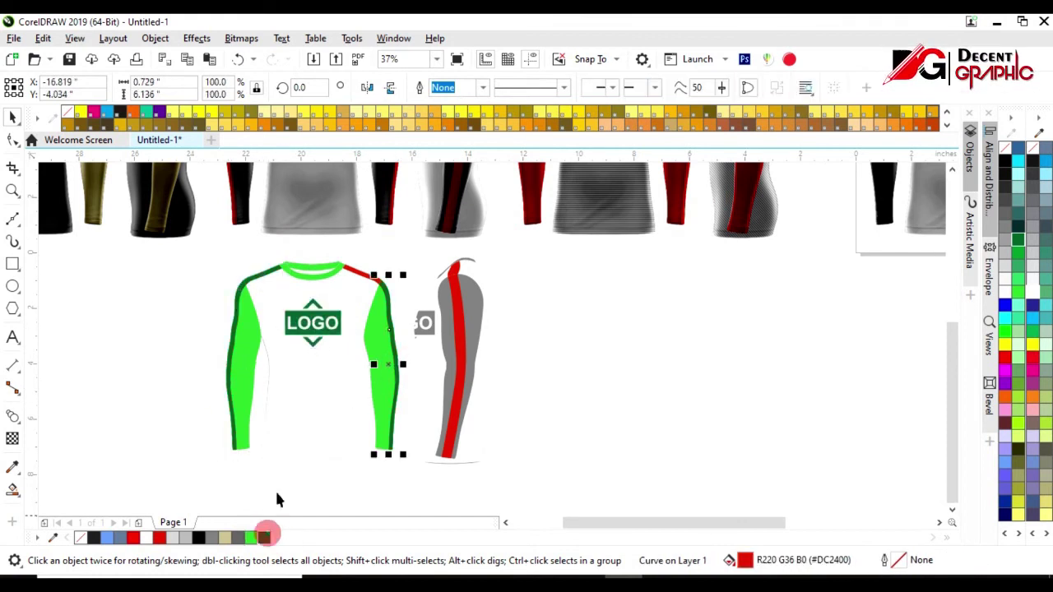
click(260, 395)
Turn the side-view stripe green and the side collar Forest Green
click(466, 349)
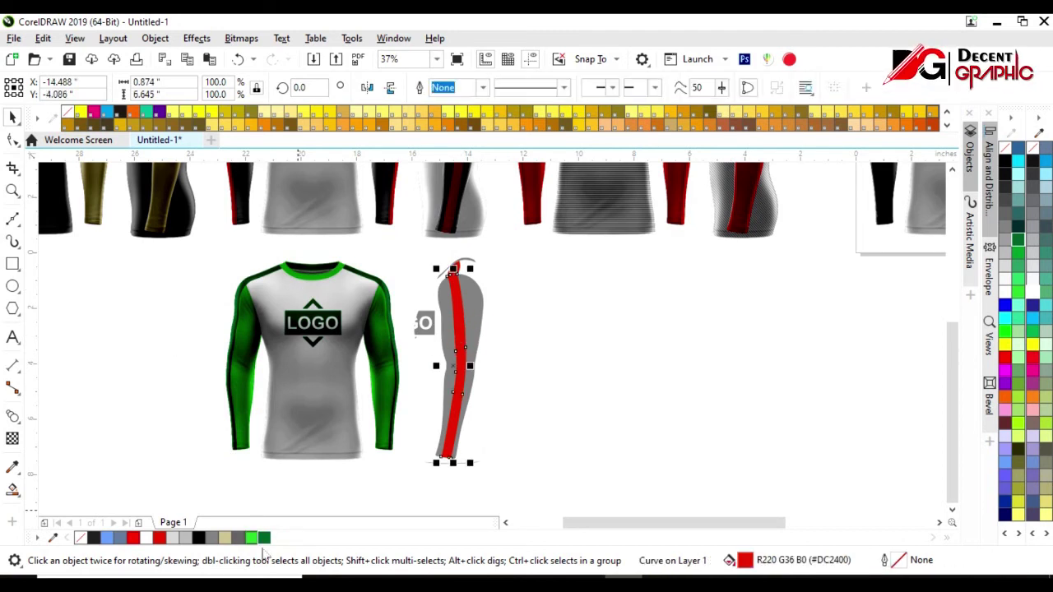
click(250, 538)
scroll(456, 279, up, 2)
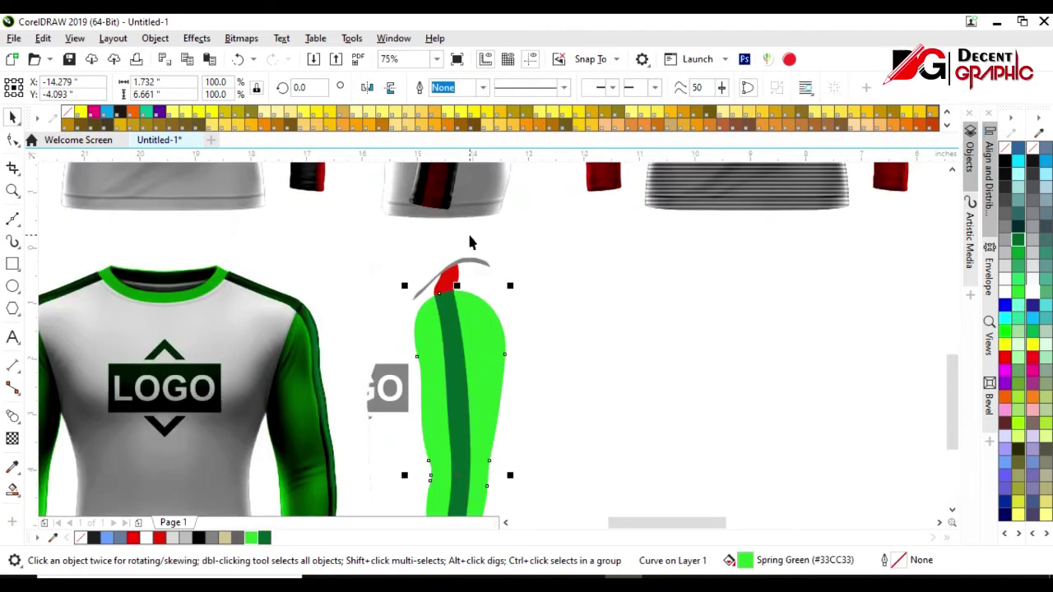
drag(503, 238, 355, 309)
click(264, 538)
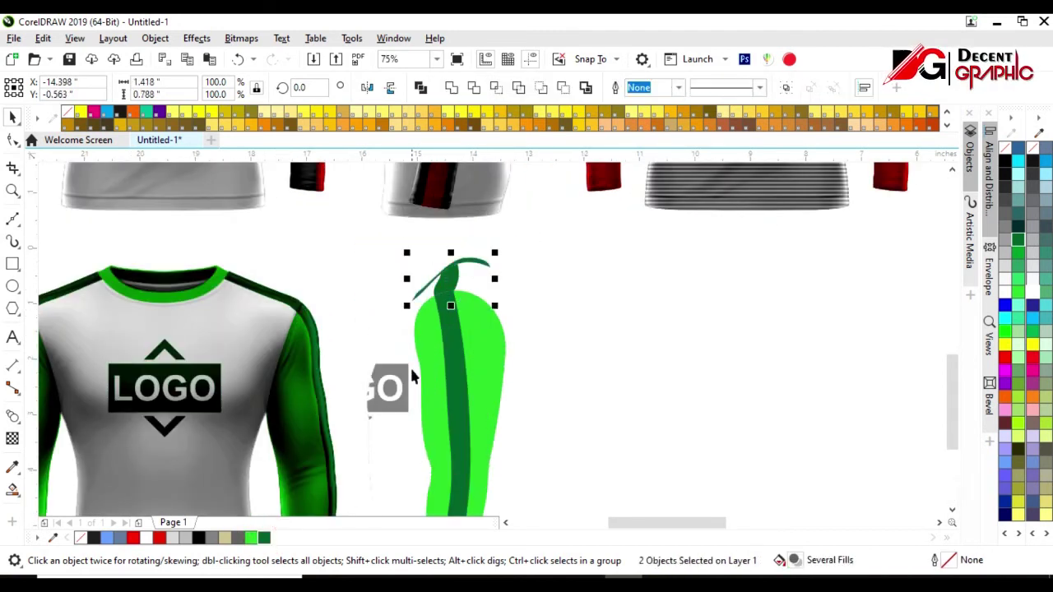
click(391, 421)
Fill the side view's clipped LOGO Forest Green and restore its shading
double_click(394, 404)
click(264, 538)
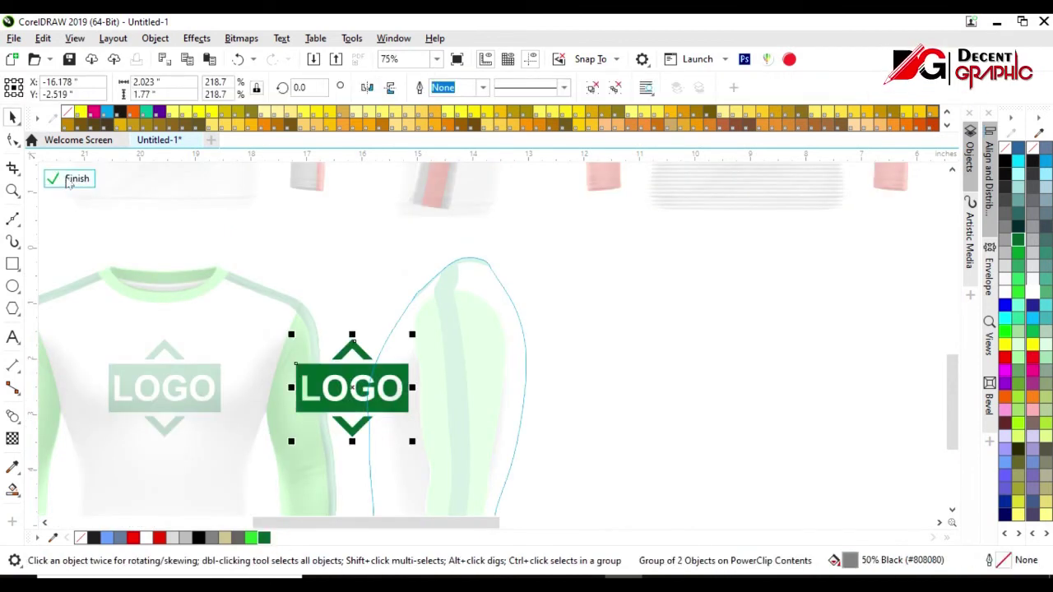
click(72, 178)
click(376, 307)
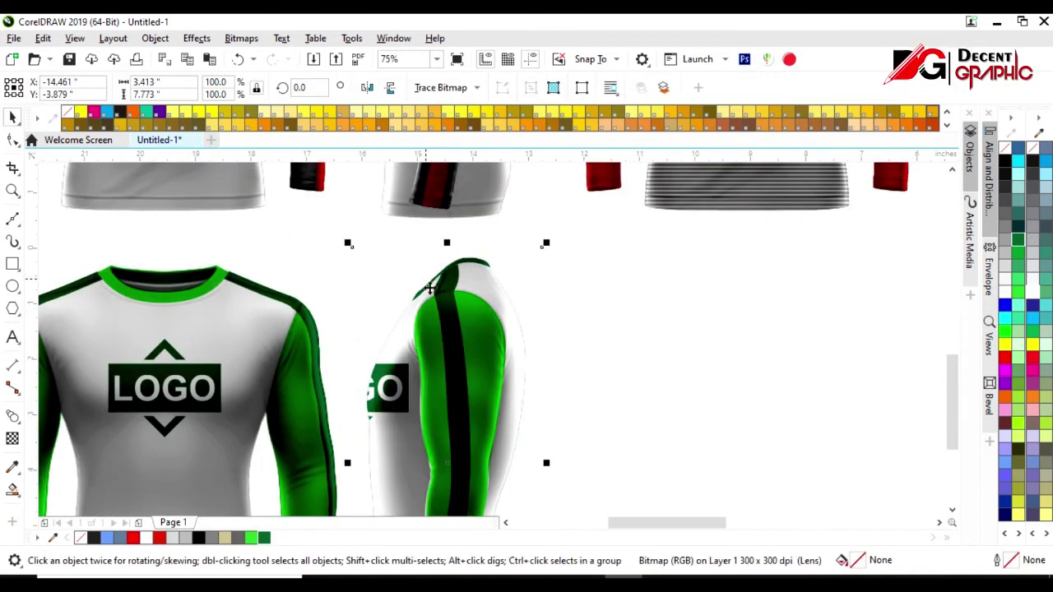
scroll(373, 336, down, 2)
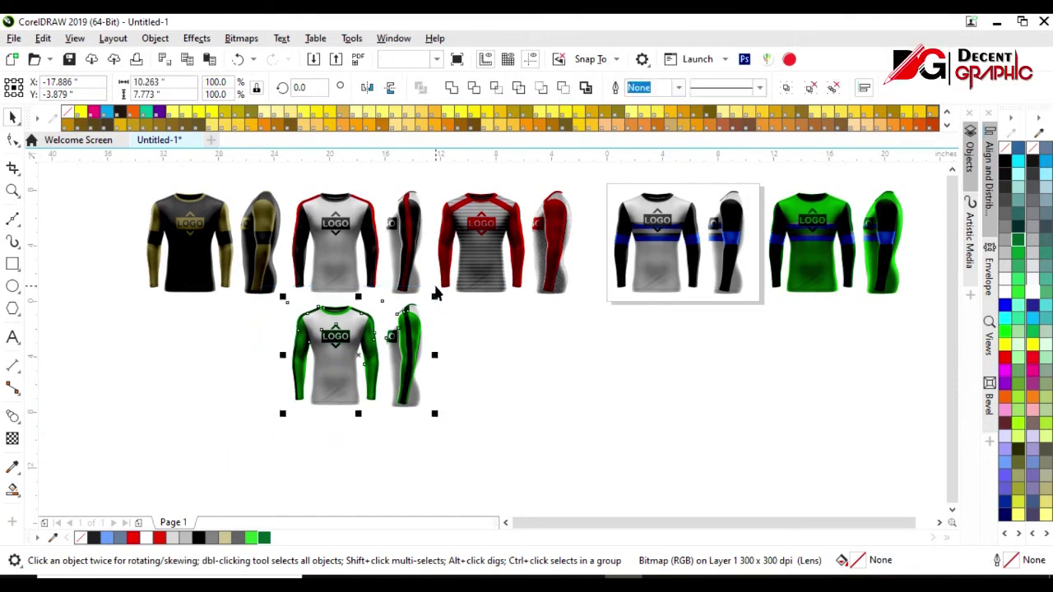
Copy the blue-striped jersey below, fill its bodies yellow and restore the shading
scroll(564, 340, up, 1)
drag(669, 328, 507, 447)
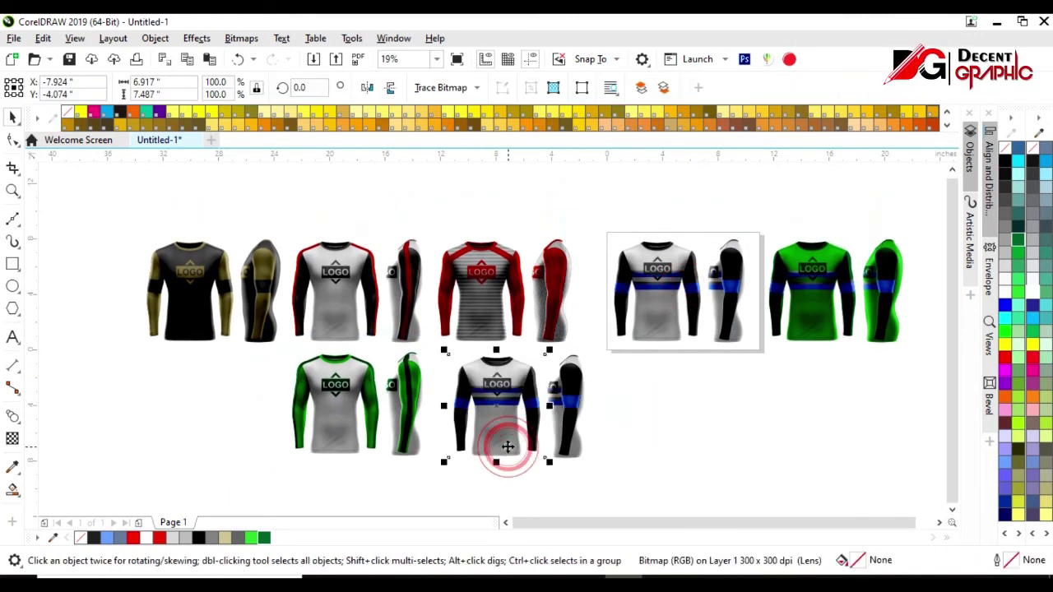
click(497, 435)
click(1004, 344)
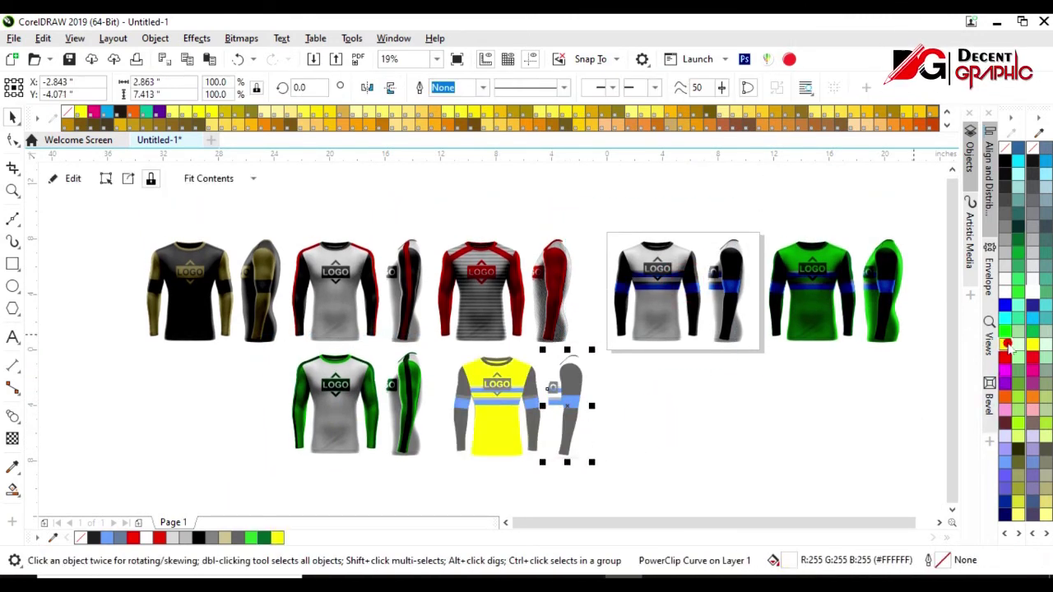
click(1005, 343)
click(678, 451)
click(502, 423)
click(507, 453)
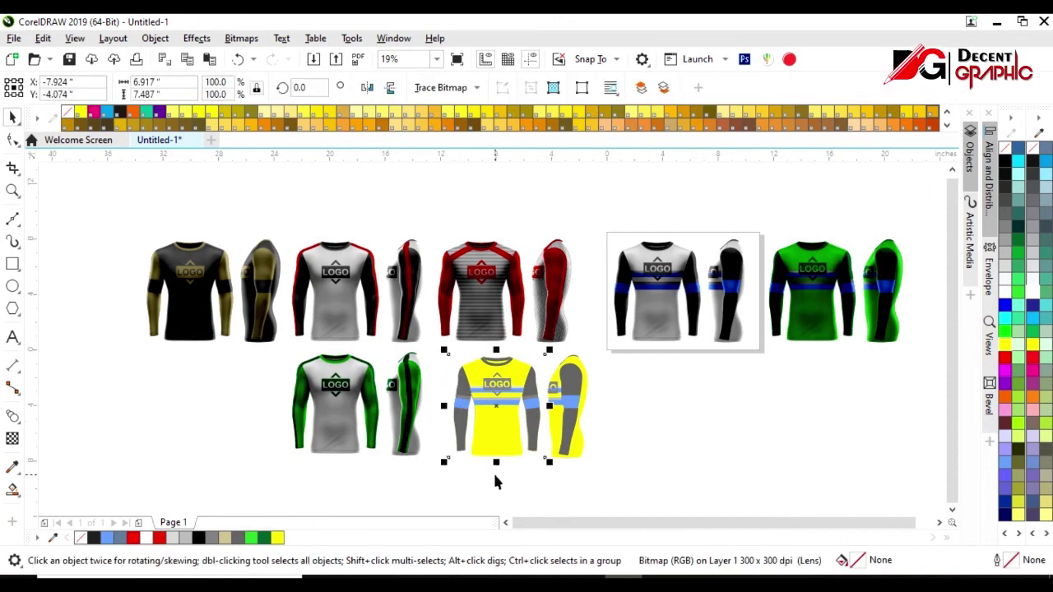
key(ctrl+Page_Down)
click(583, 412)
key(ctrl+Page_Down)
Copy the yellow jersey to the right, refill it cyan and restore its shading
click(424, 488)
drag(434, 493, 613, 337)
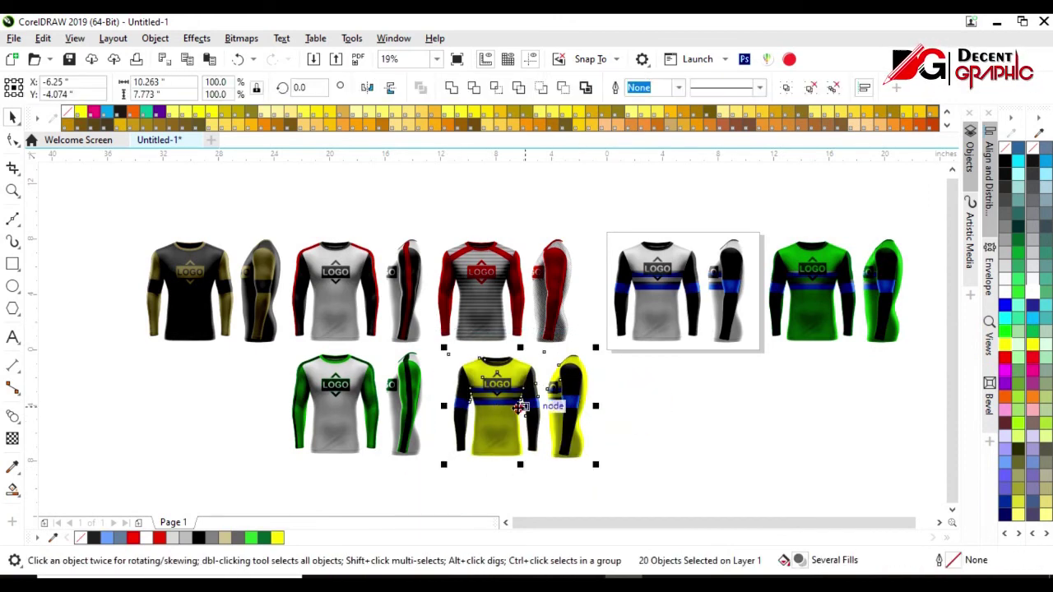
drag(520, 406, 676, 406)
click(678, 419)
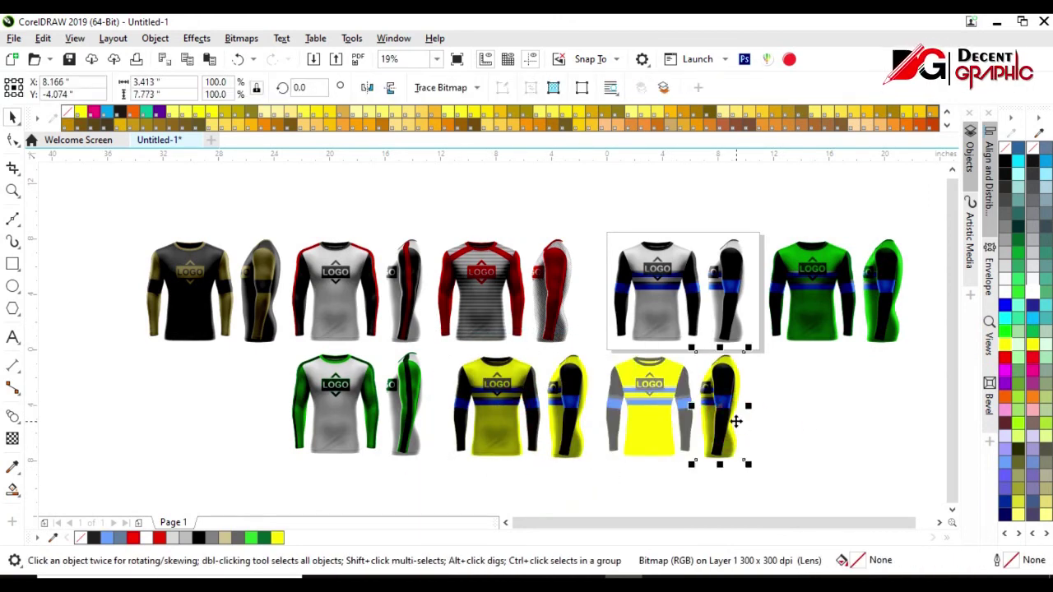
click(653, 435)
click(1006, 317)
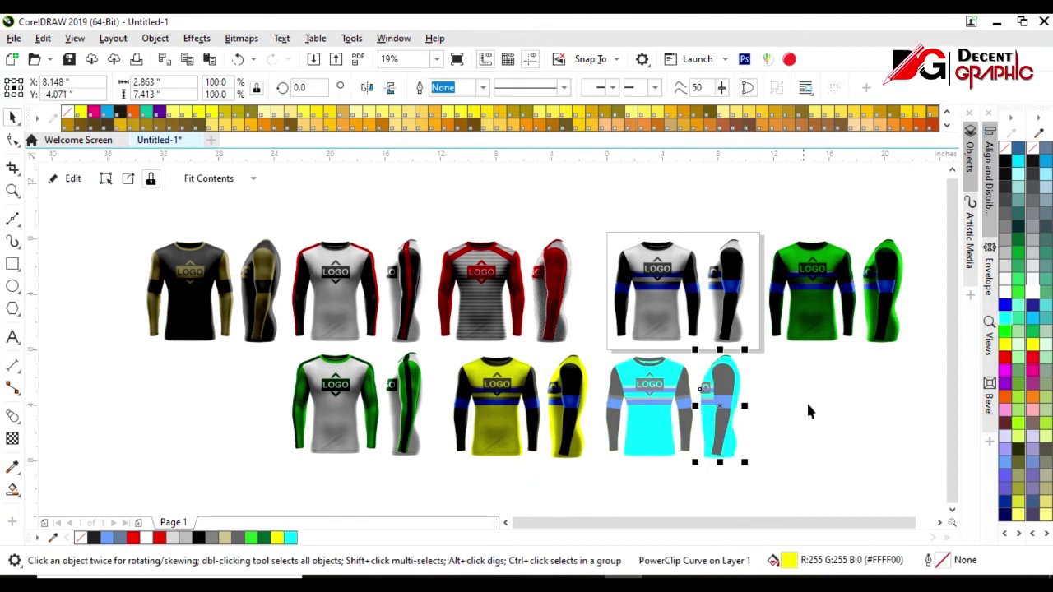
click(623, 434)
key(ctrl+Page_Down)
click(738, 420)
key(ctrl+Page_Down)
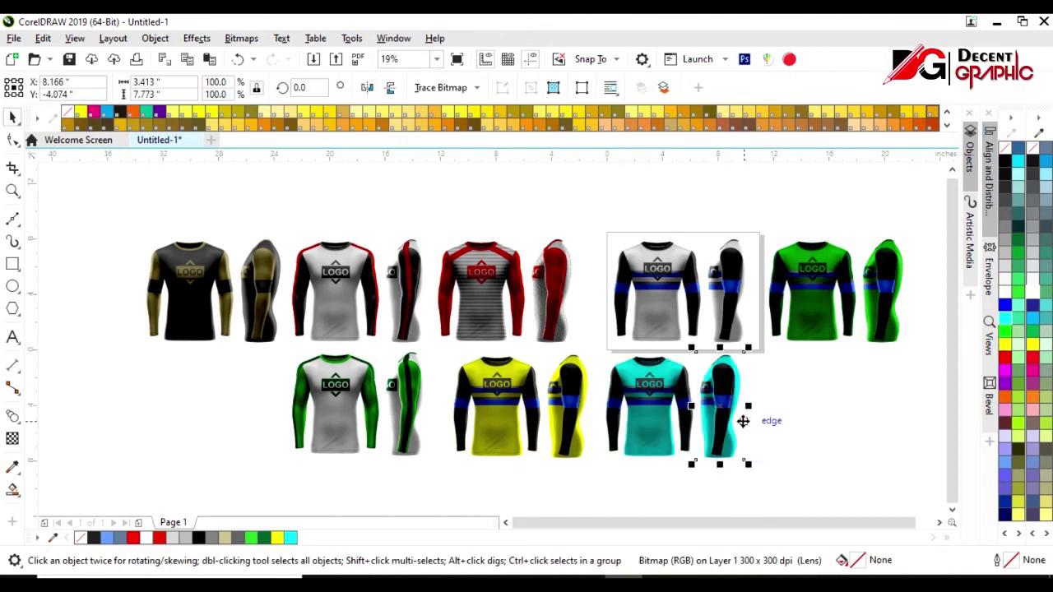